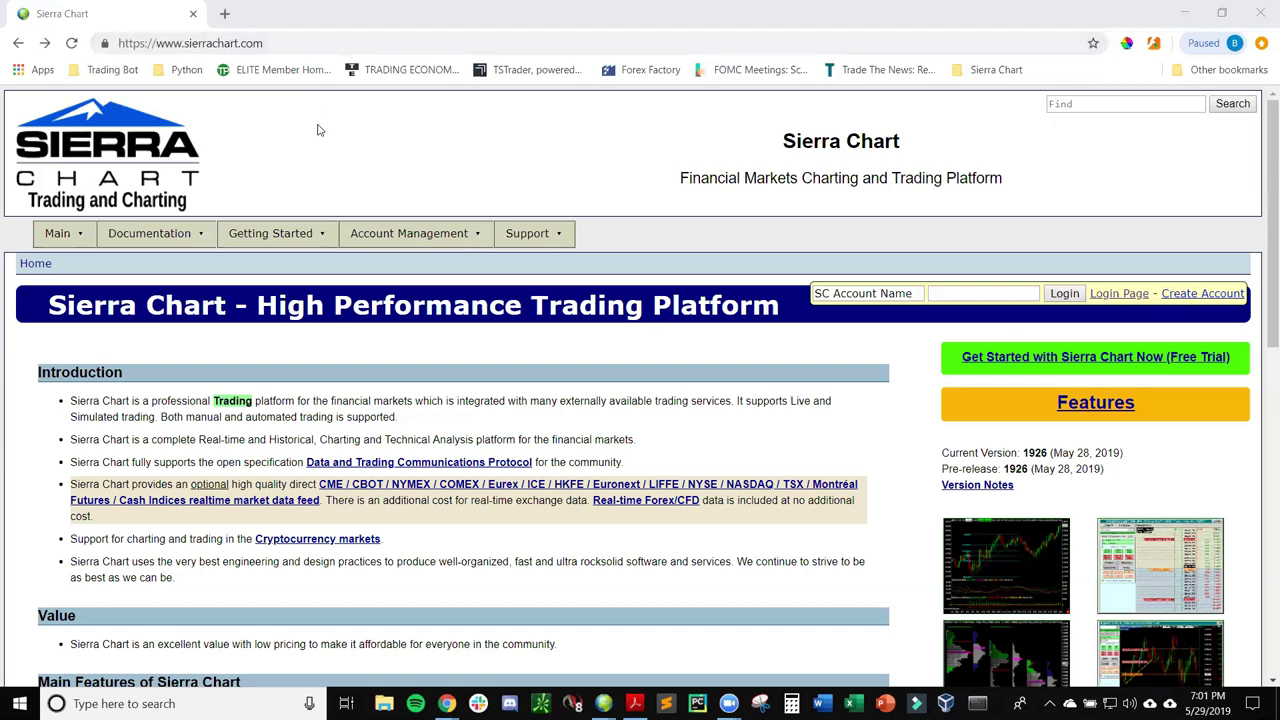
# Bring Chrome forward and go from the free-trial link to Sierra Chart's Setup Instructions page
pyautogui.click(556, 348)
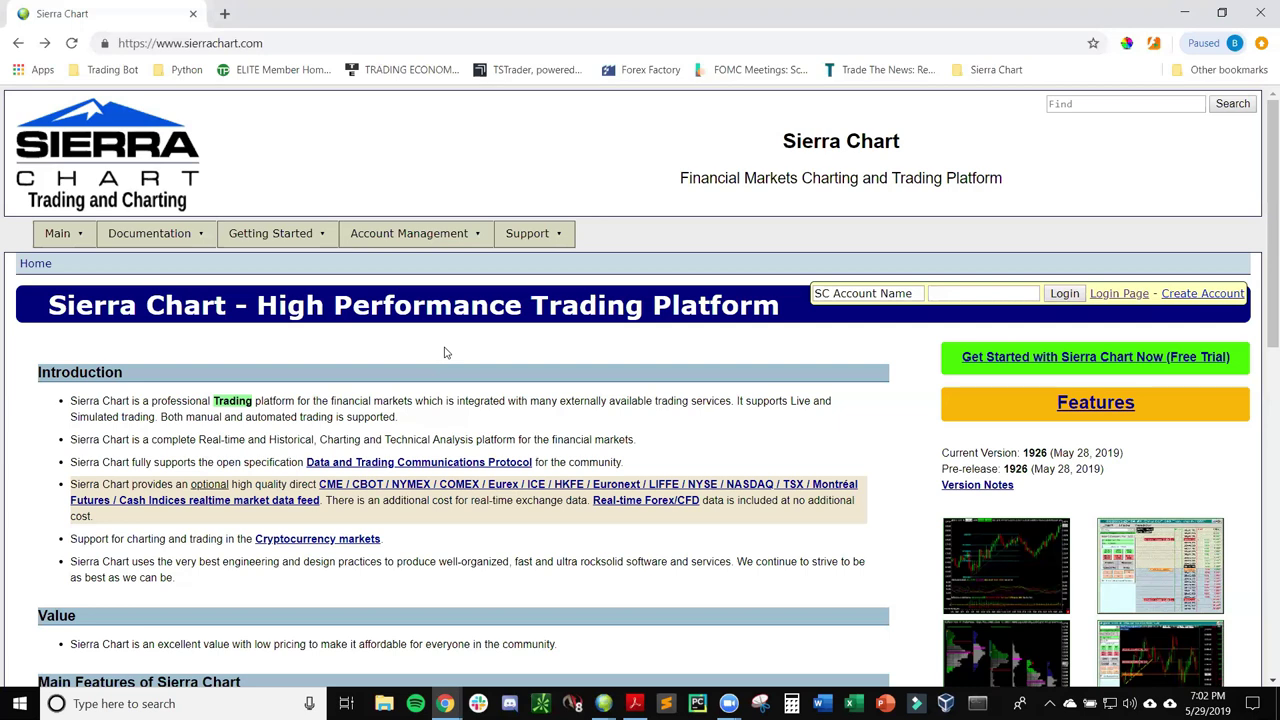
pyautogui.click(1058, 358)
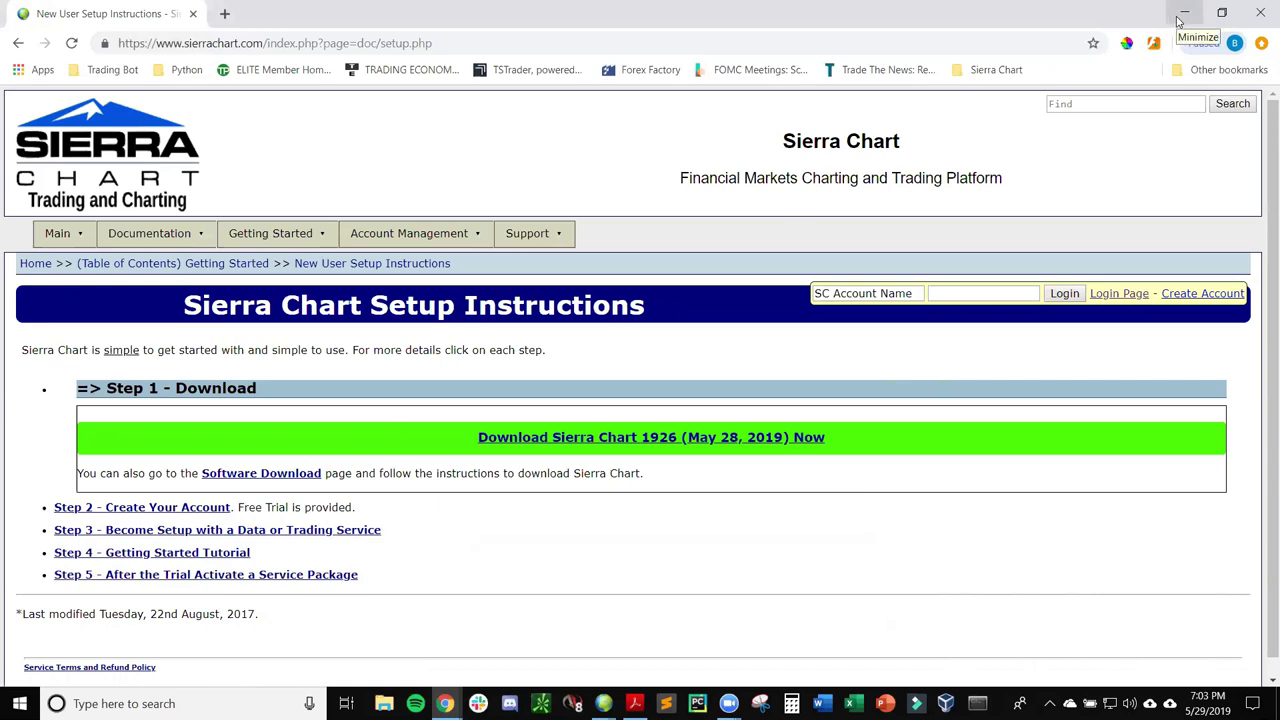
# Minimize Chrome and switch to Sierra Chart from the taskbar
pyautogui.click(1183, 14)
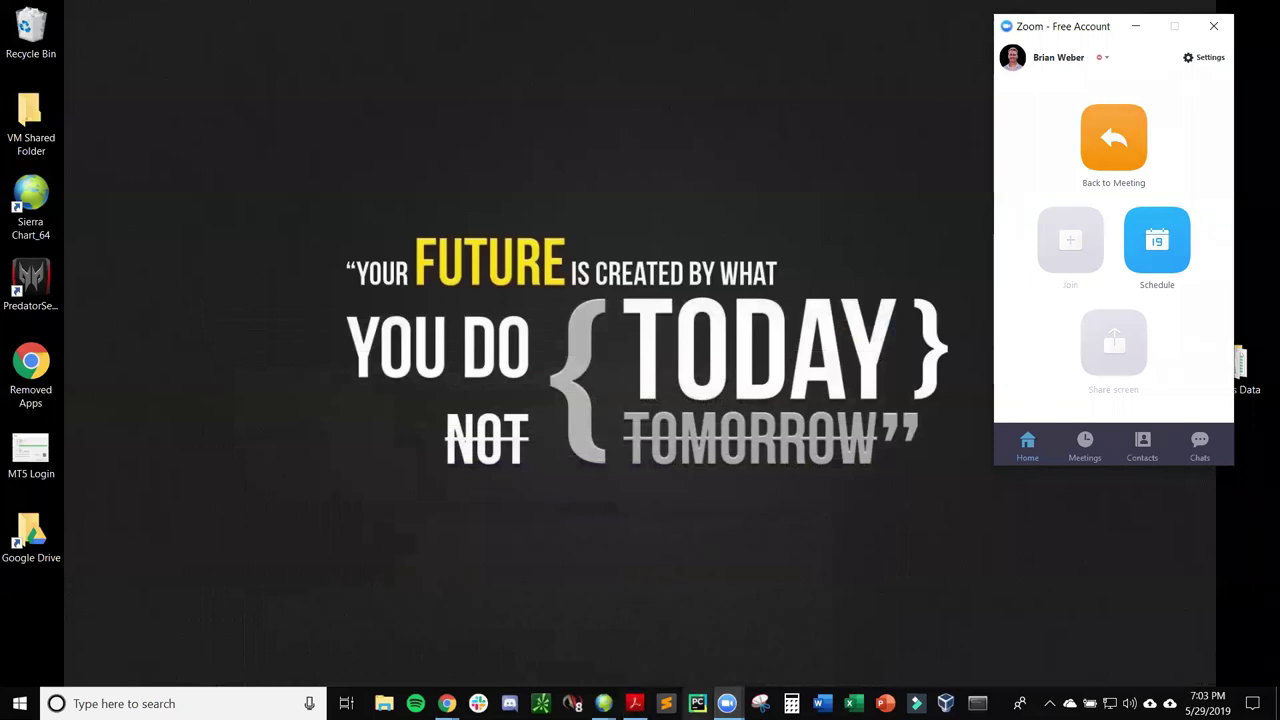
pyautogui.moveTo(603, 703)
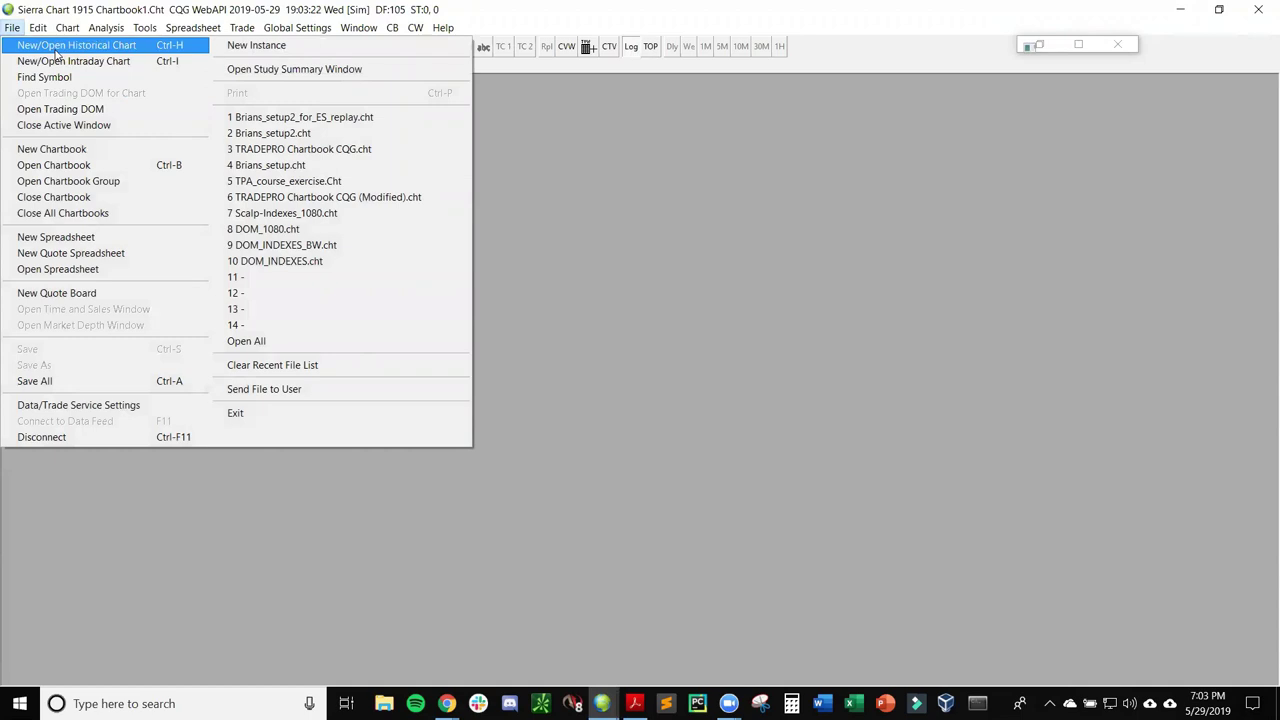
# Open F.US.EPM19.scid as a 1-minute intraday chart and bring up its Chart Settings
pyautogui.click(59, 62)
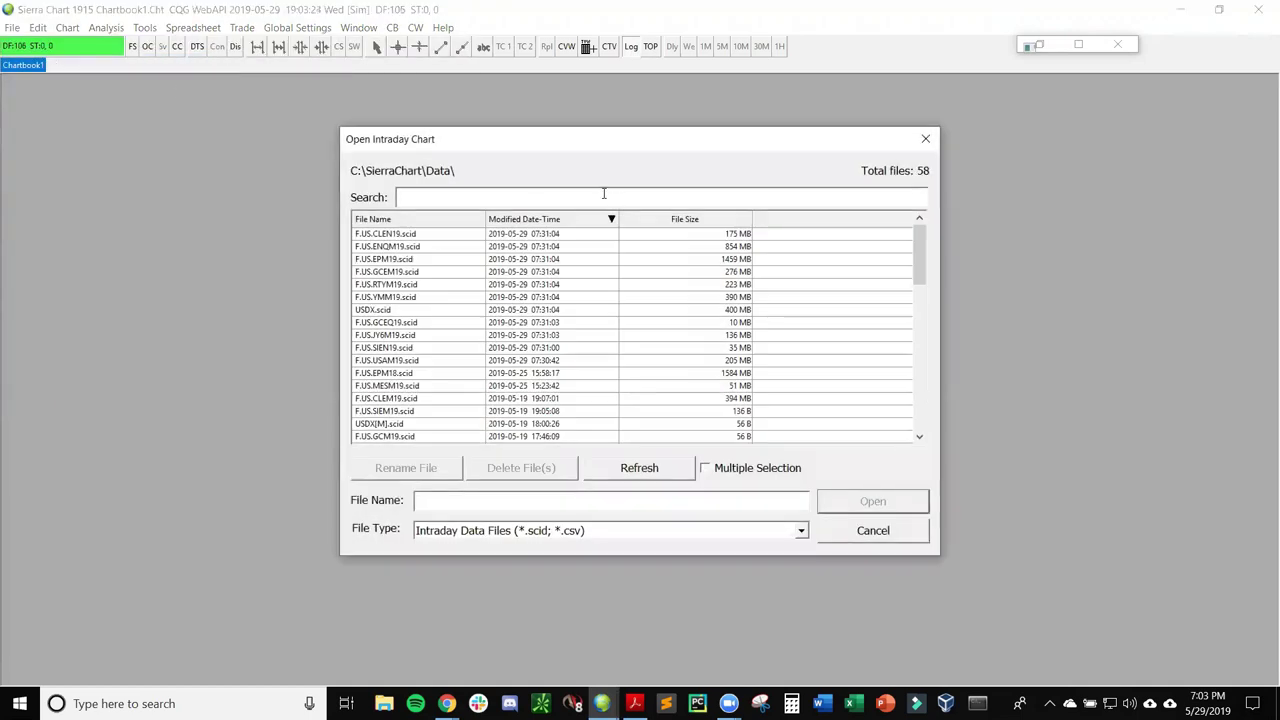
pyautogui.click(384, 260)
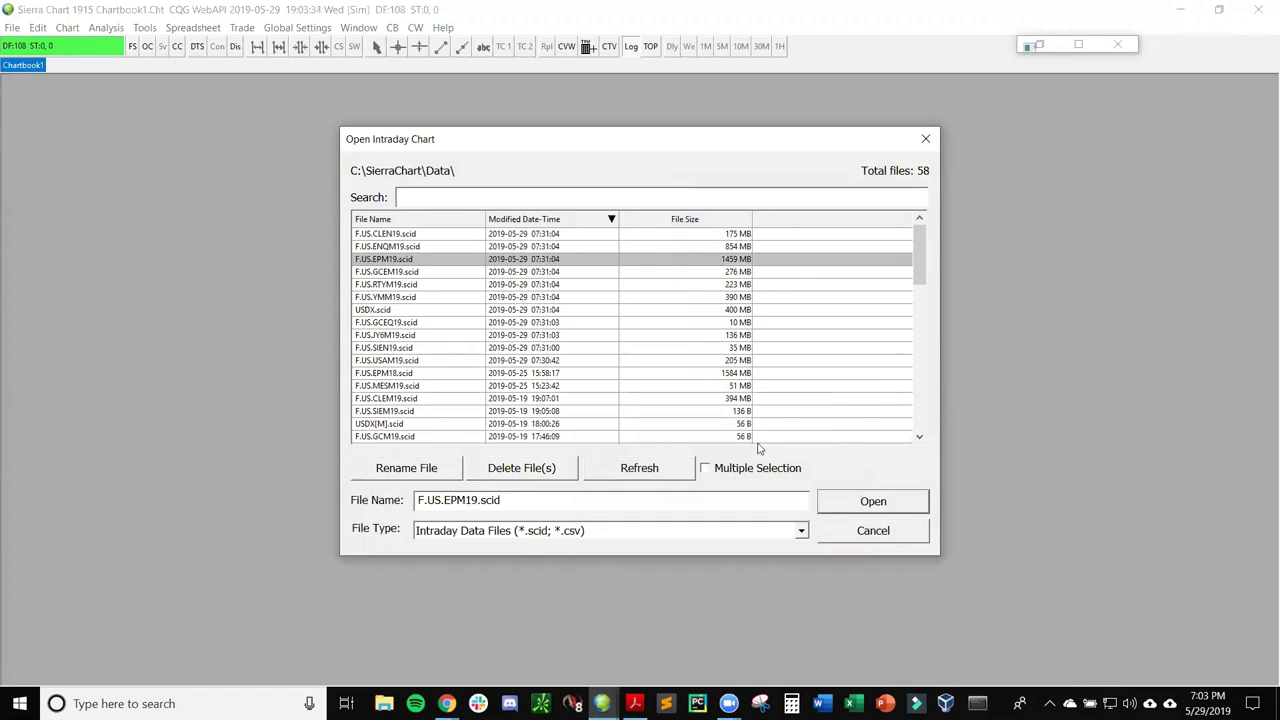
pyautogui.click(853, 503)
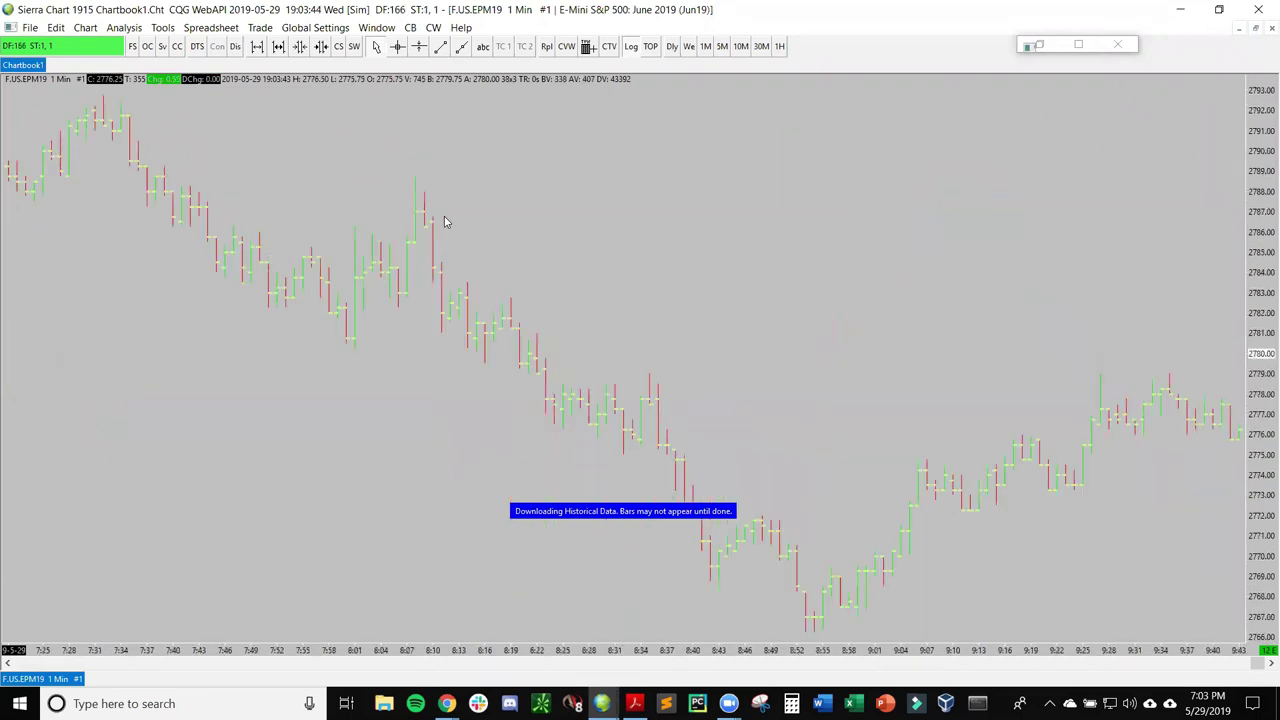
pyautogui.press('F6')
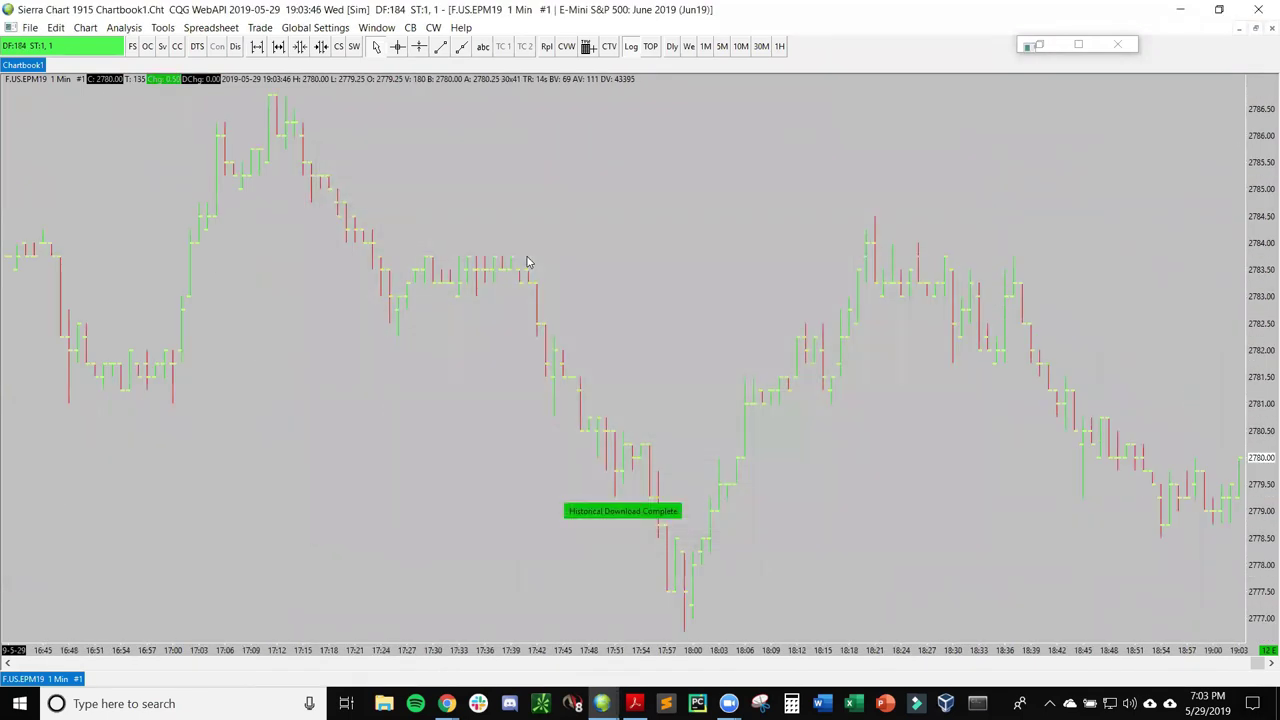
pyautogui.press('Escape')
pyautogui.press('F5')
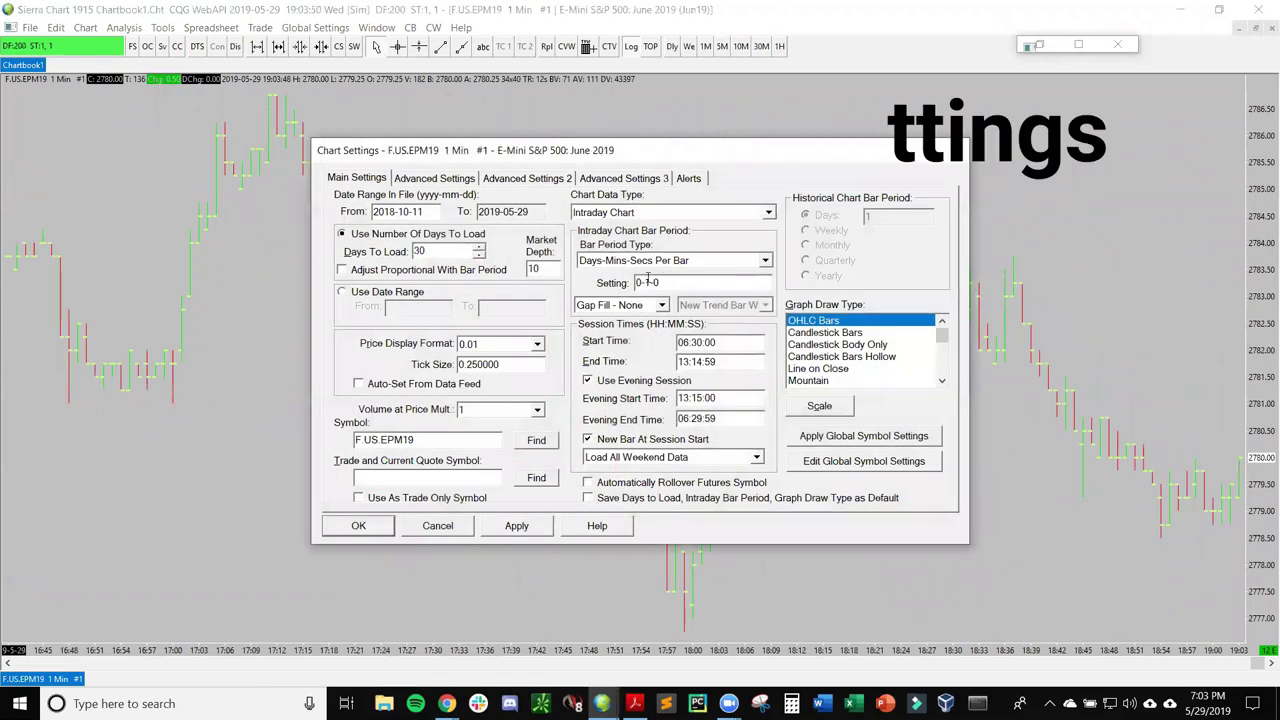
# Set the bar period to 0-5-0 with Candlestick Bars draw type and confirm
pyautogui.click(648, 283)
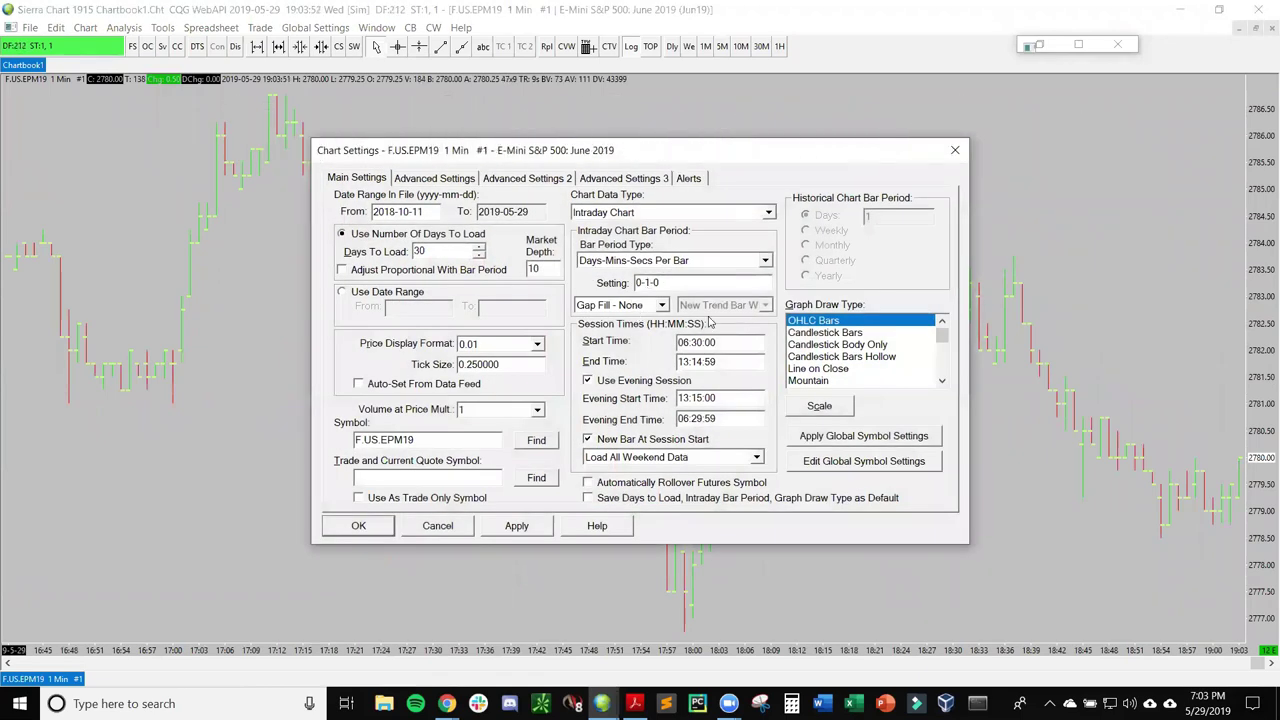
pyautogui.press('BackSpace')
pyautogui.write('5')
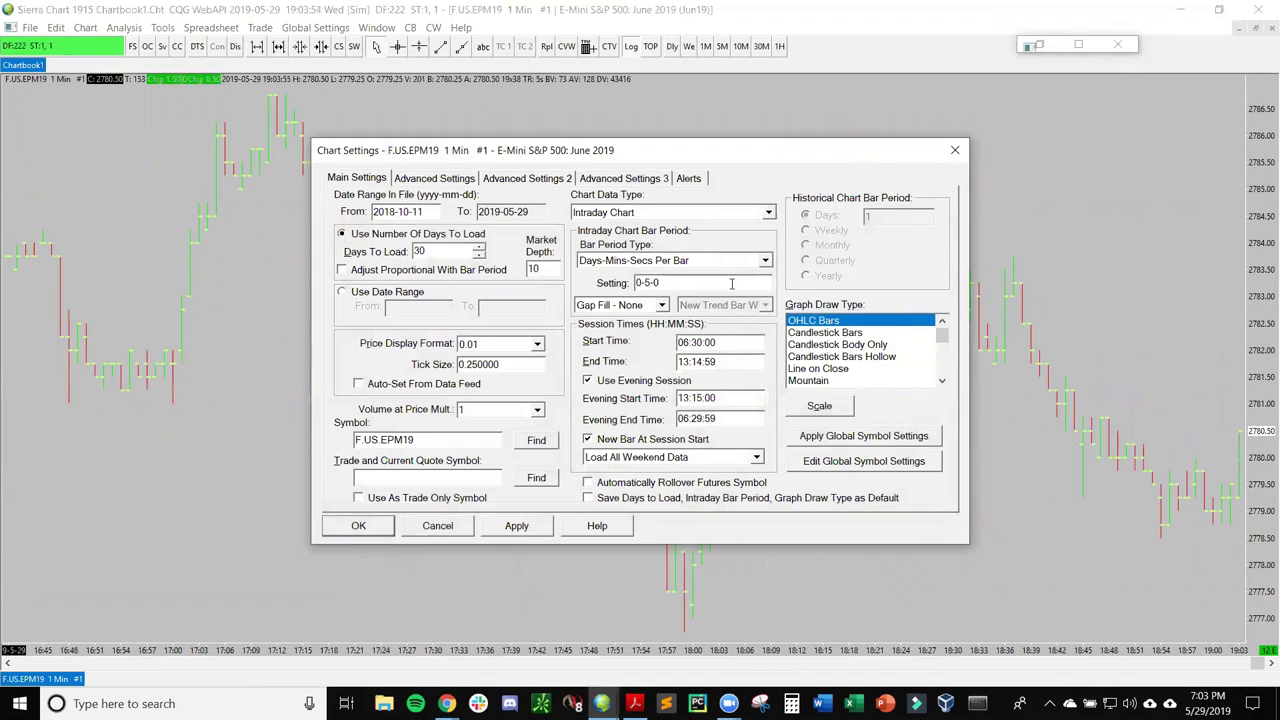
pyautogui.click(795, 333)
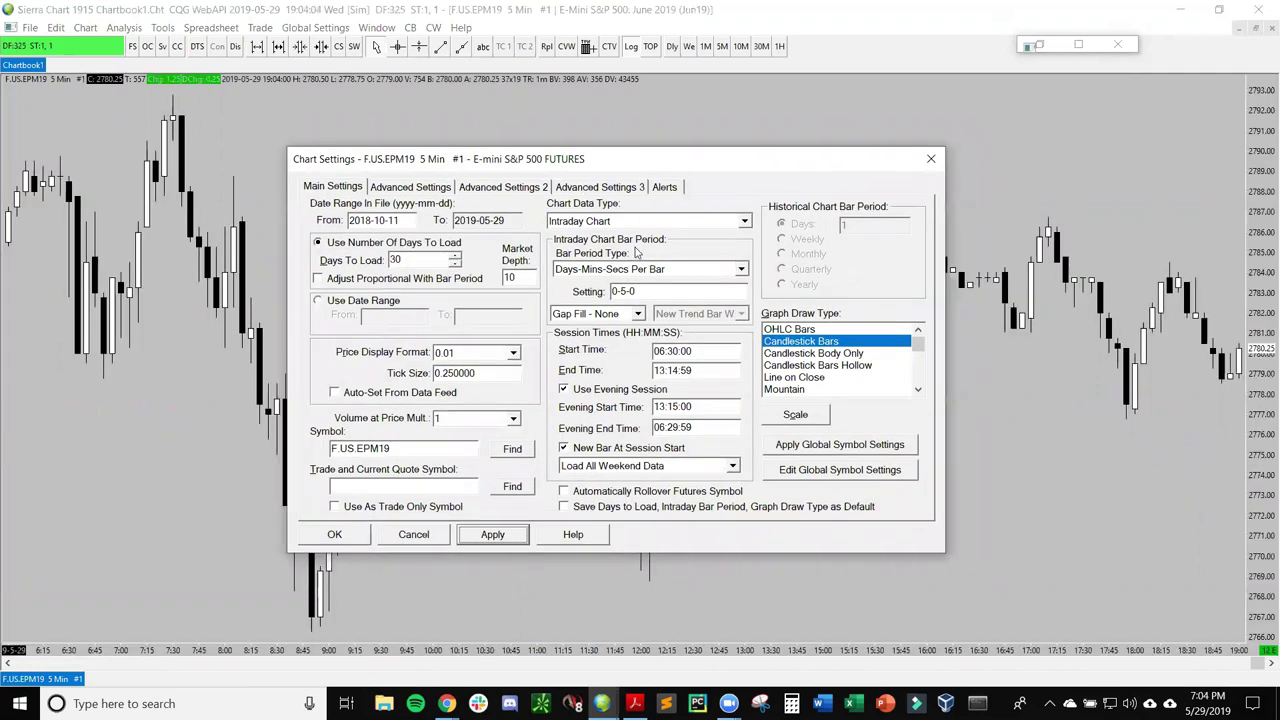
pyautogui.click(352, 534)
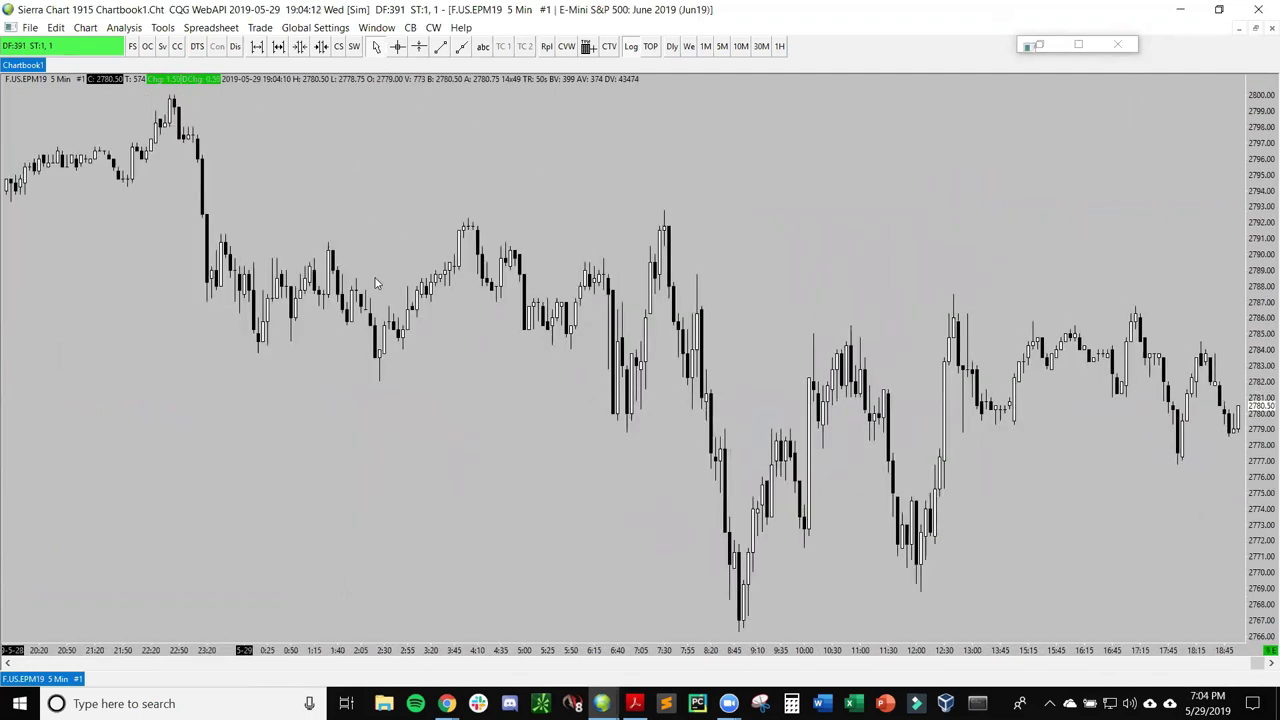
# Drag the price axis upward so the candlesticks sit higher with room beneath
pyautogui.moveTo(1262, 529); pyautogui.dragTo(1262, 395)
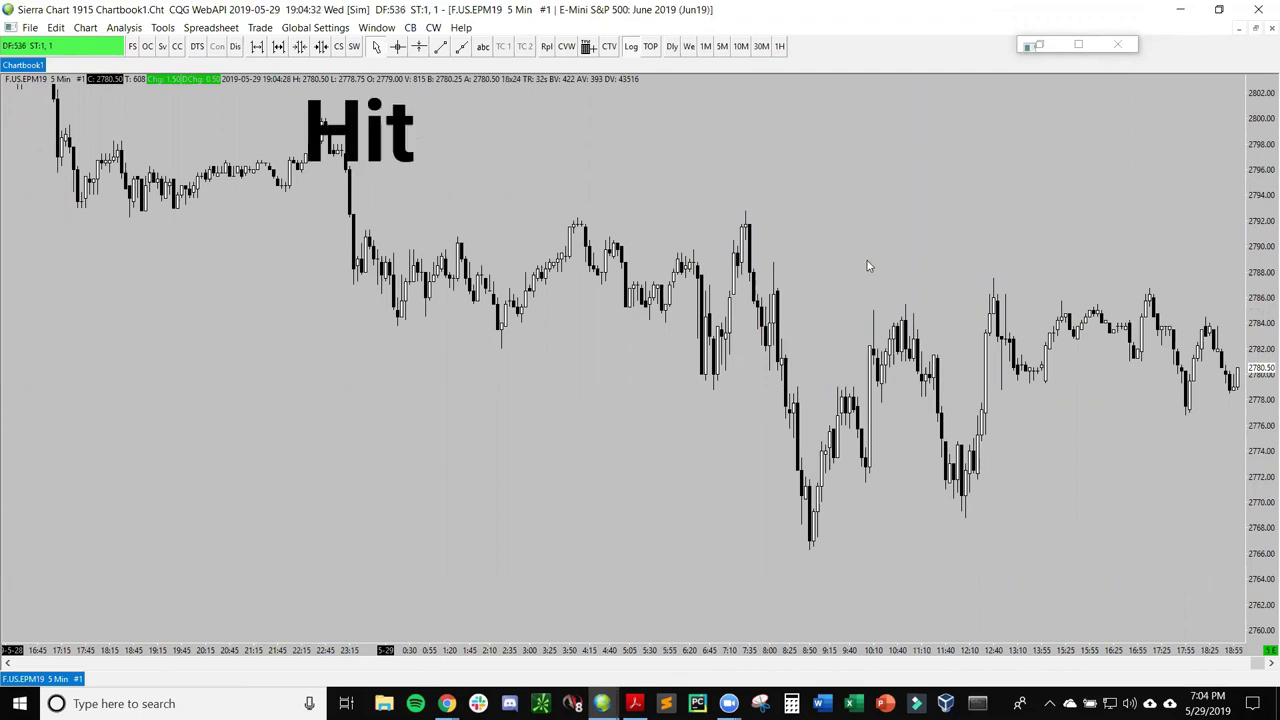
# Add the Volume Weighted Average Price study to the 5-minute chart's studies
pyautogui.press('F6')
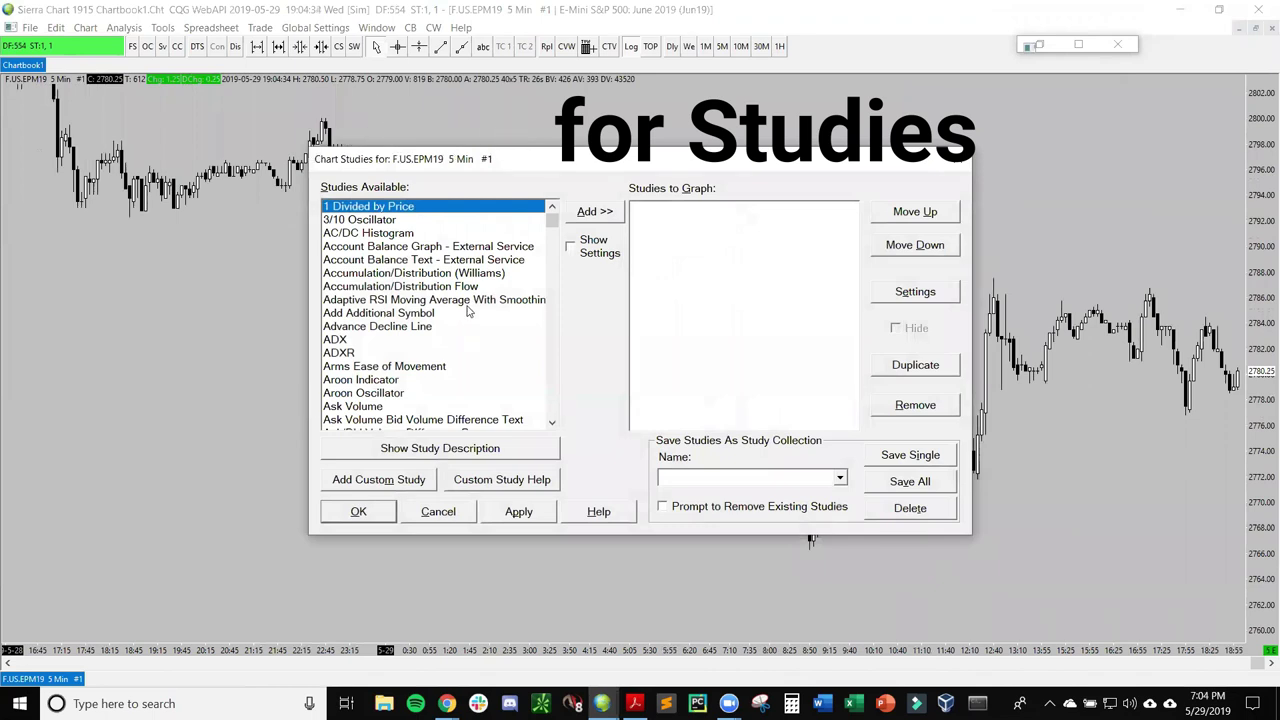
pyautogui.press('v')
pyautogui.scroll(-4, 432, 390)
pyautogui.scroll(-3, 432, 390)
pyautogui.click(405, 346)
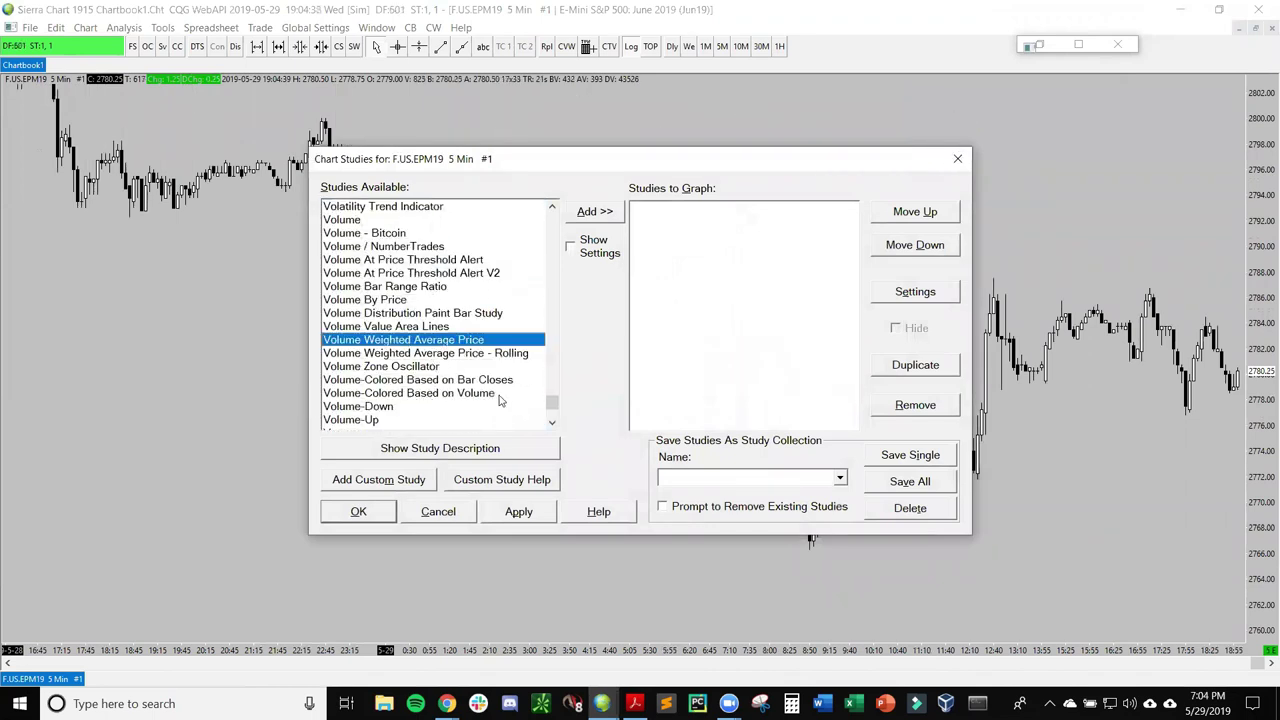
pyautogui.click(598, 216)
# Set VWAP's Base On Underlying Data to Yes, enable its label, and apply
pyautogui.click(915, 296)
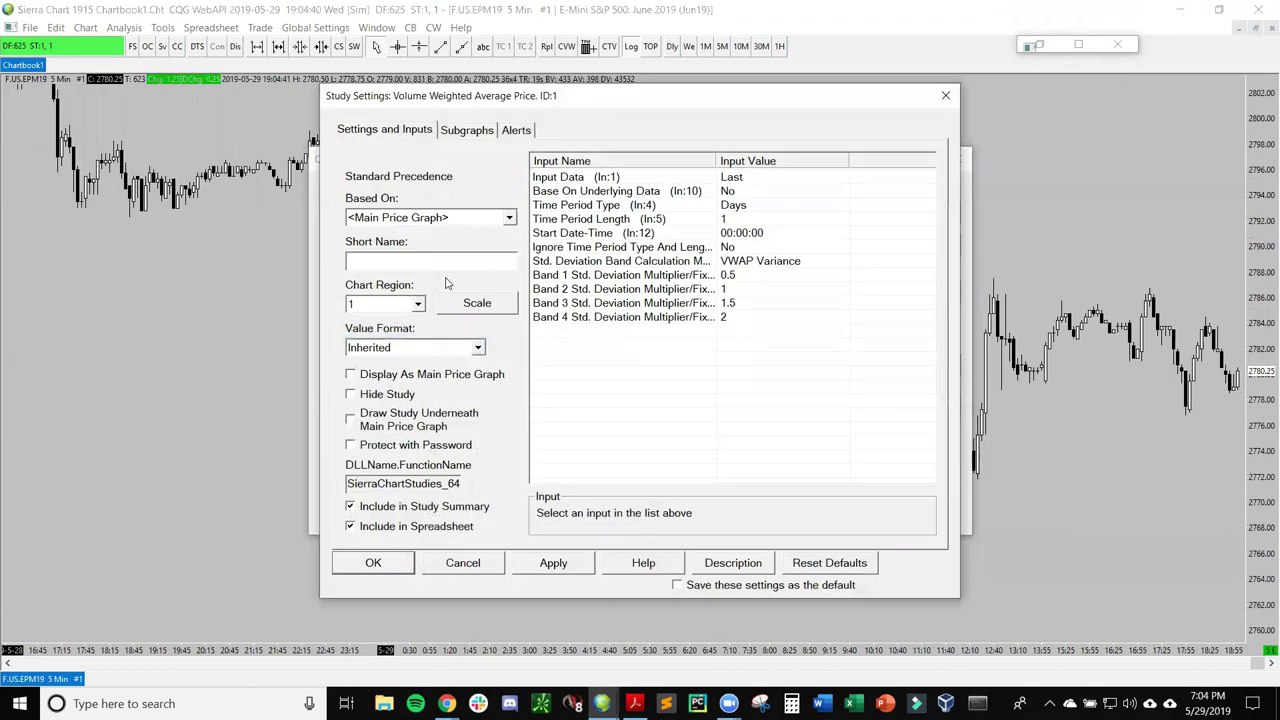
pyautogui.click(732, 191)
pyautogui.click(686, 515)
pyautogui.click(588, 530)
pyautogui.click(467, 131)
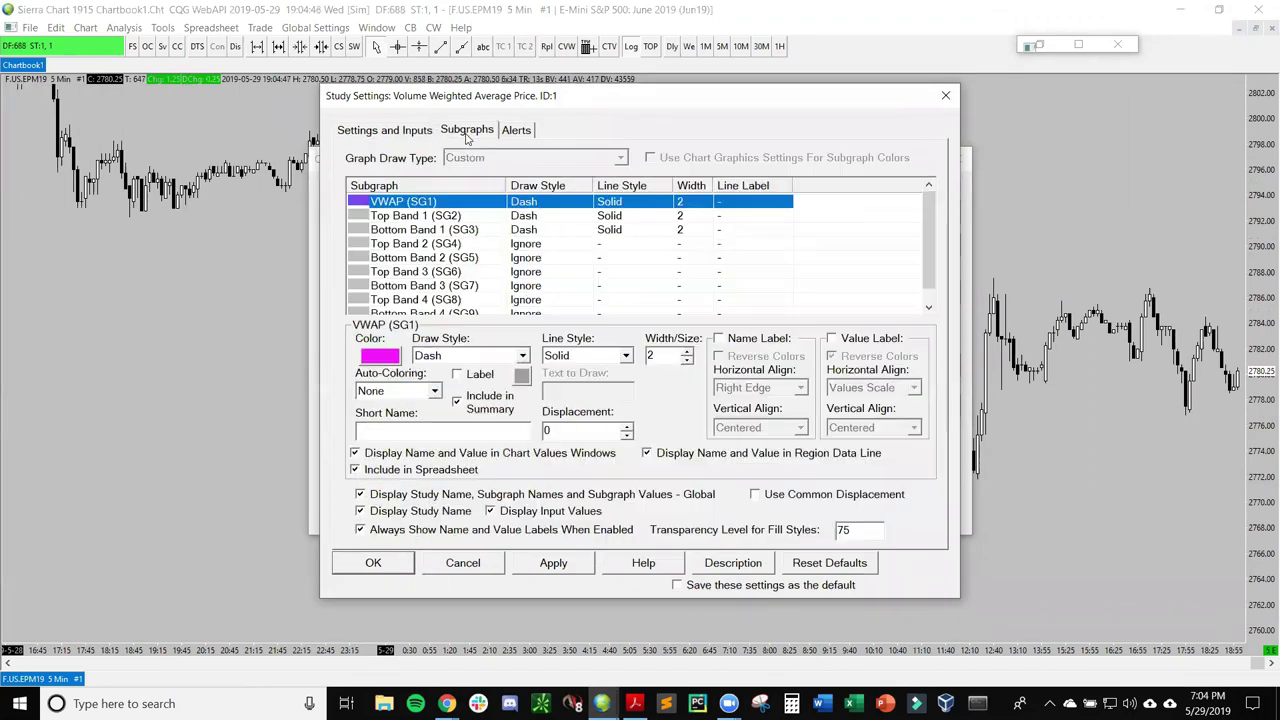
pyautogui.click(458, 376)
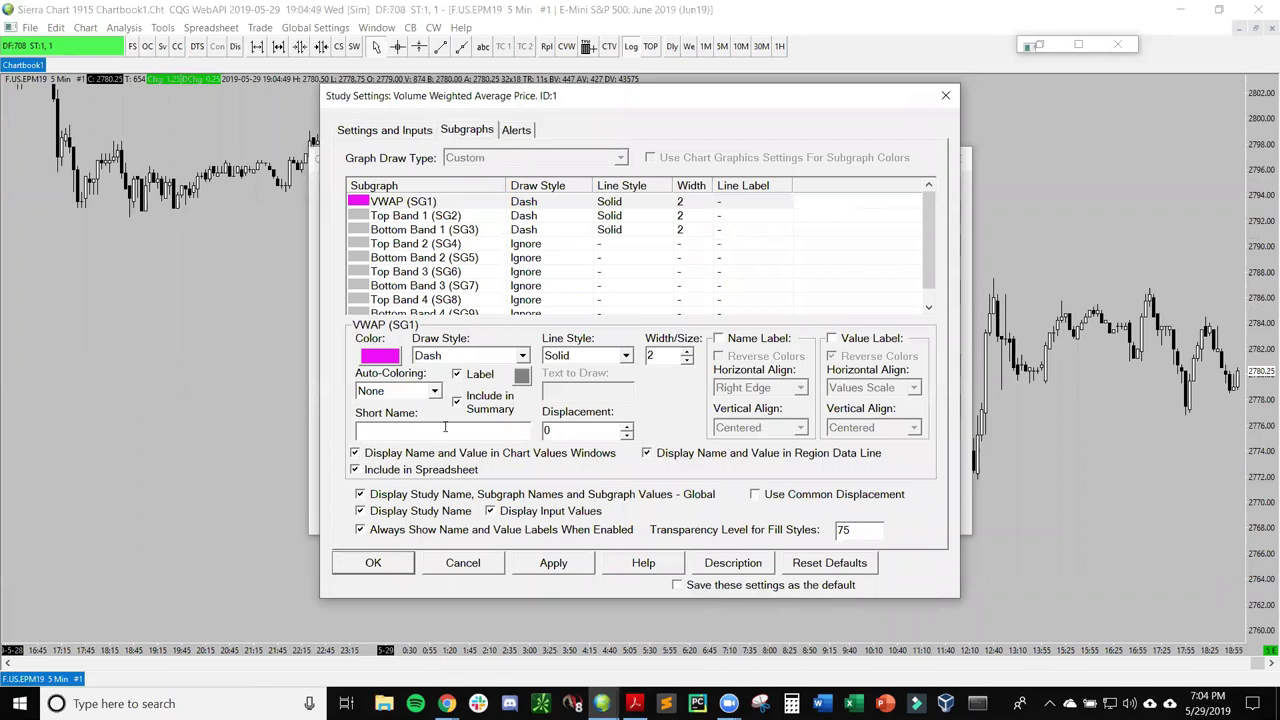
pyautogui.click(526, 570)
pyautogui.click(400, 566)
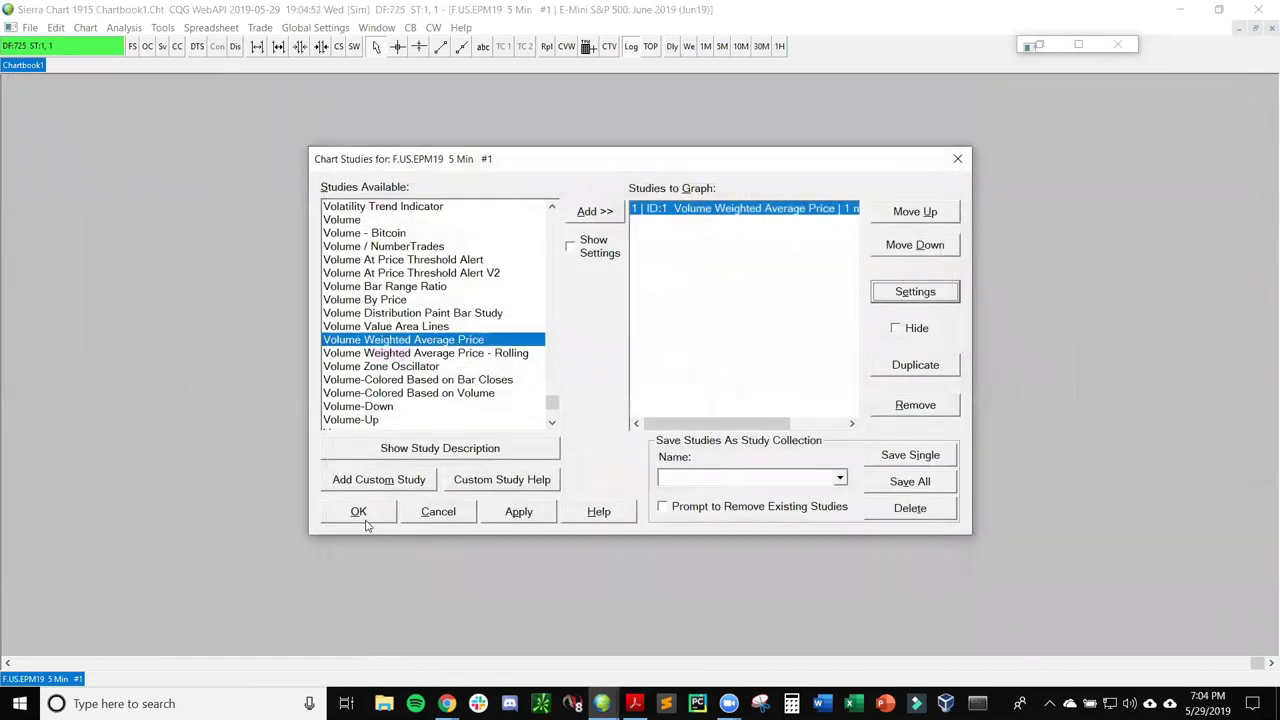
pyautogui.click(360, 510)
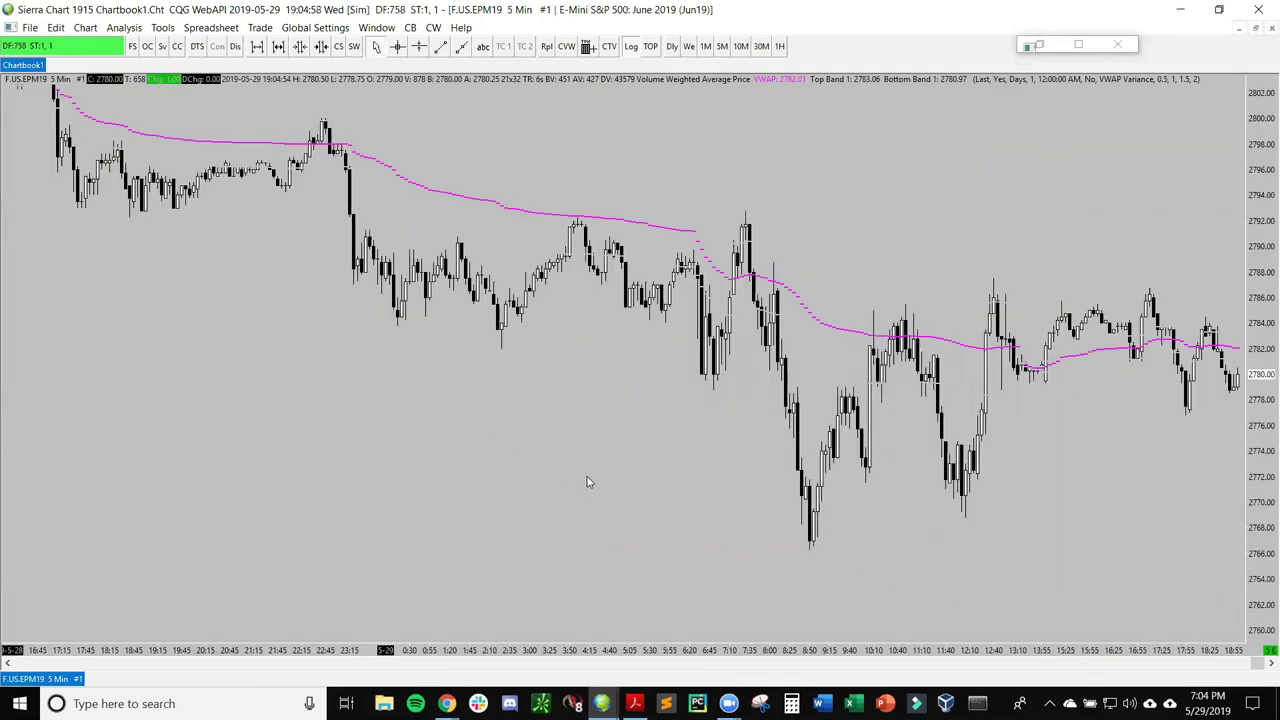
# Set VWAP Draw Style to Line with a Name Label, then restore the chart window
pyautogui.press('F6')
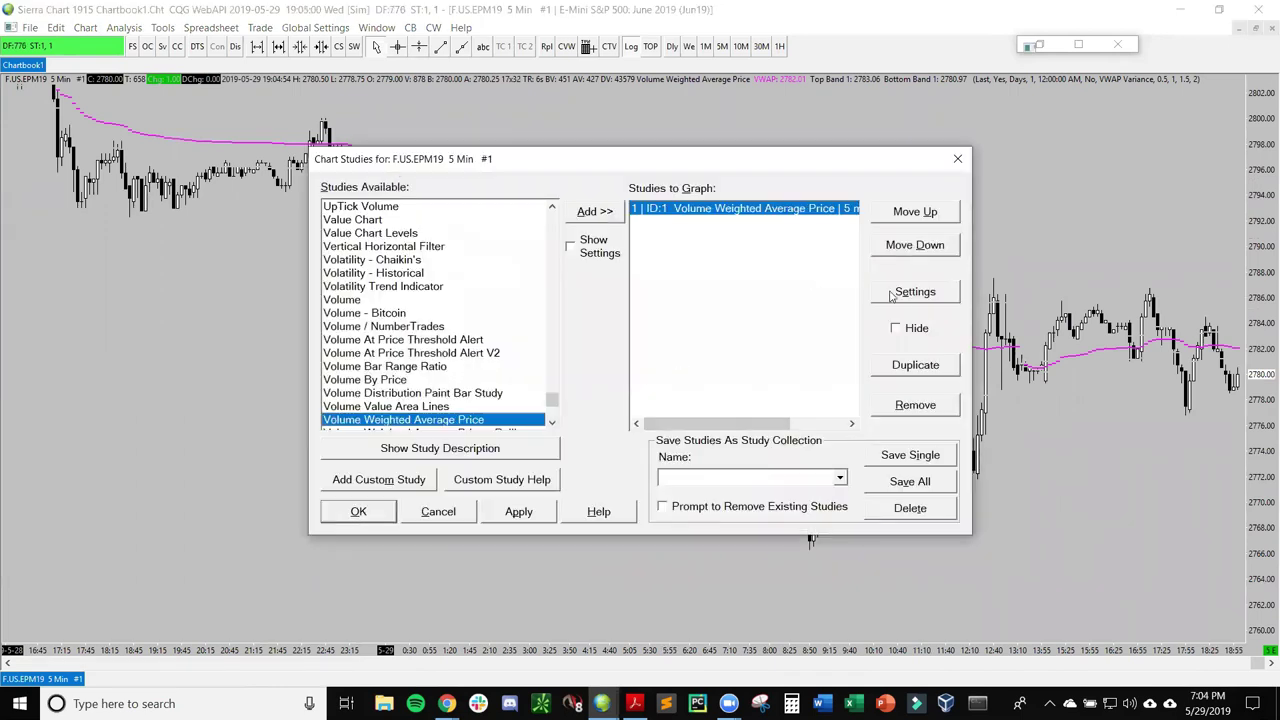
pyautogui.click(891, 295)
pyautogui.click(511, 357)
pyautogui.scroll(1, 461, 390)
pyautogui.click(463, 386)
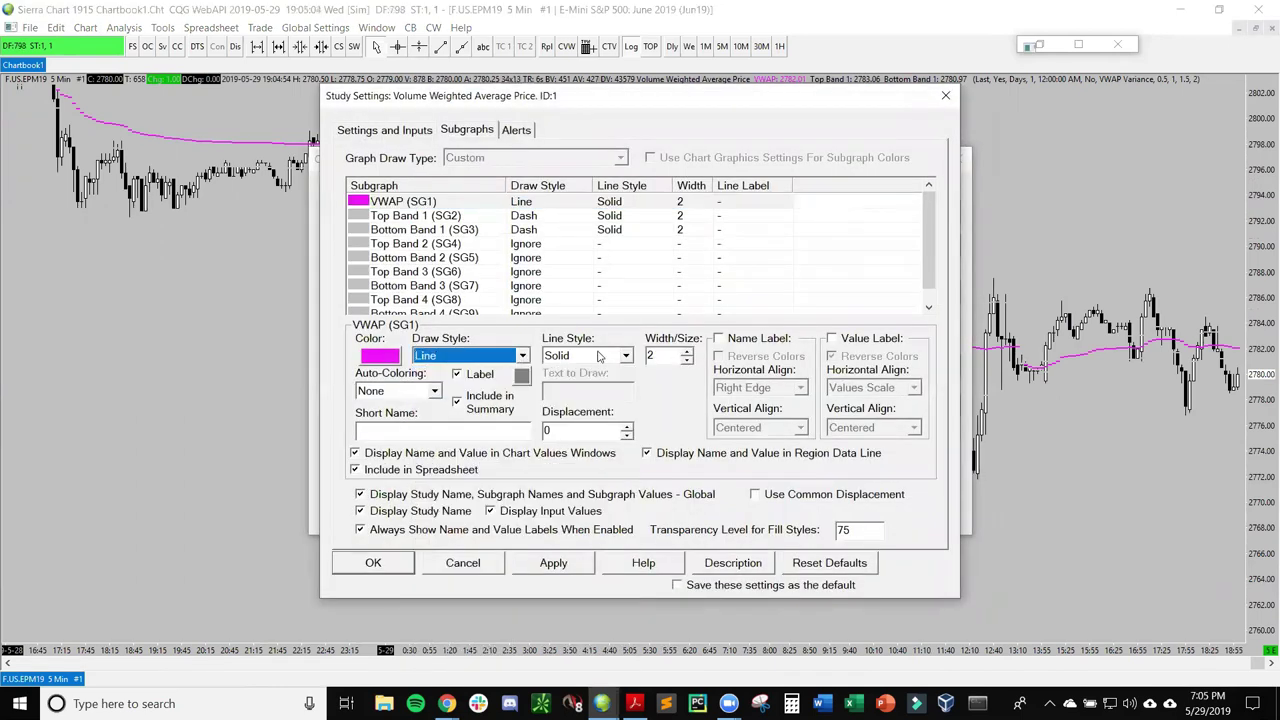
pyautogui.click(457, 374)
pyautogui.click(533, 563)
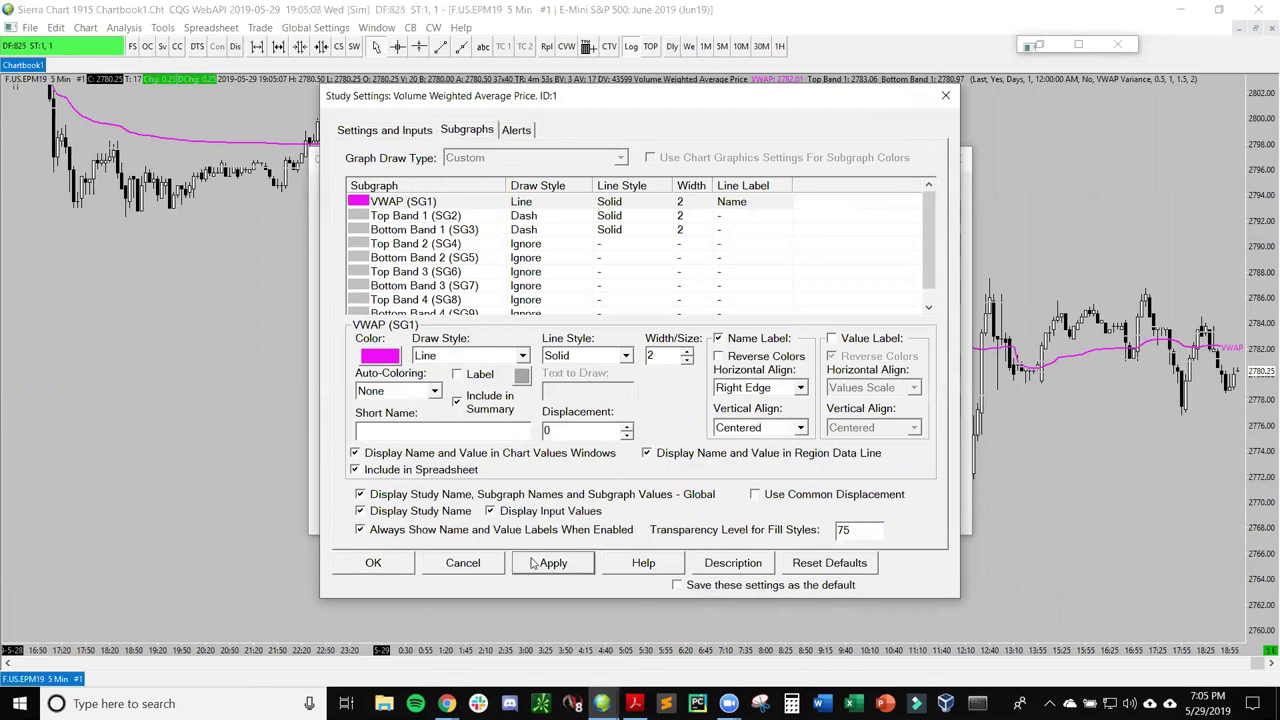
pyautogui.click(388, 563)
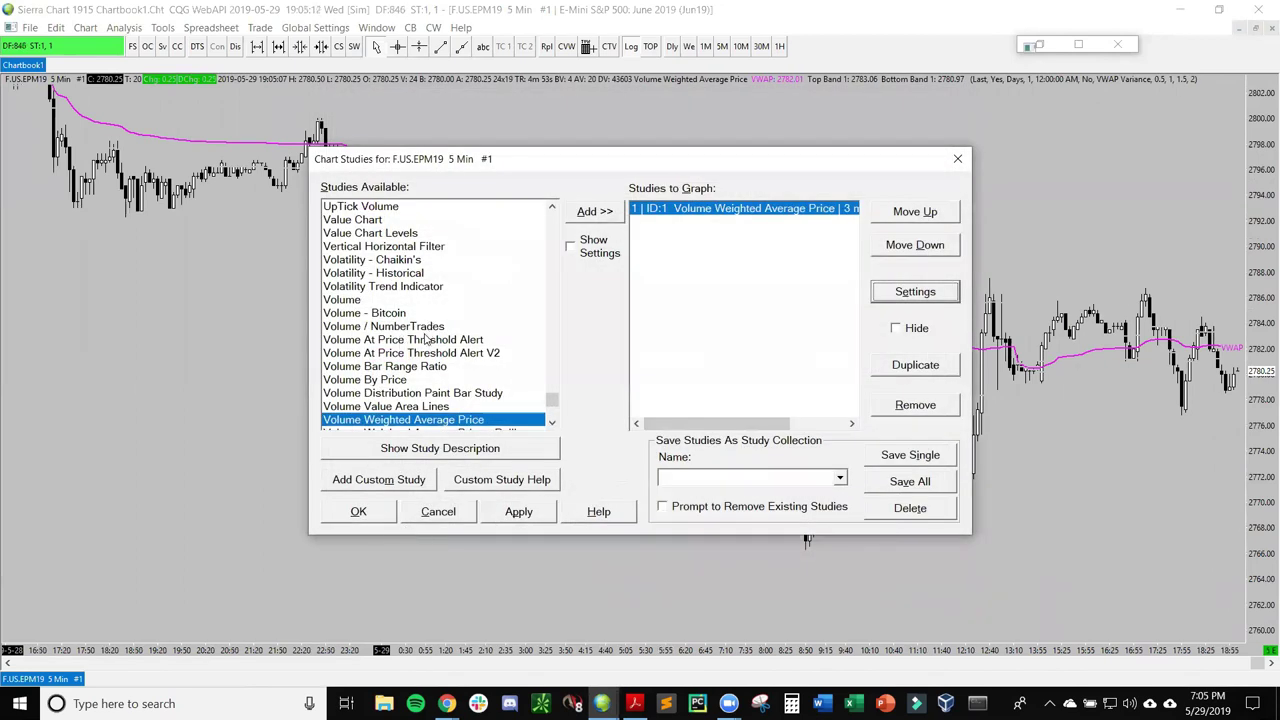
pyautogui.scroll(2, 425, 340)
pyautogui.scroll(-3, 430, 300)
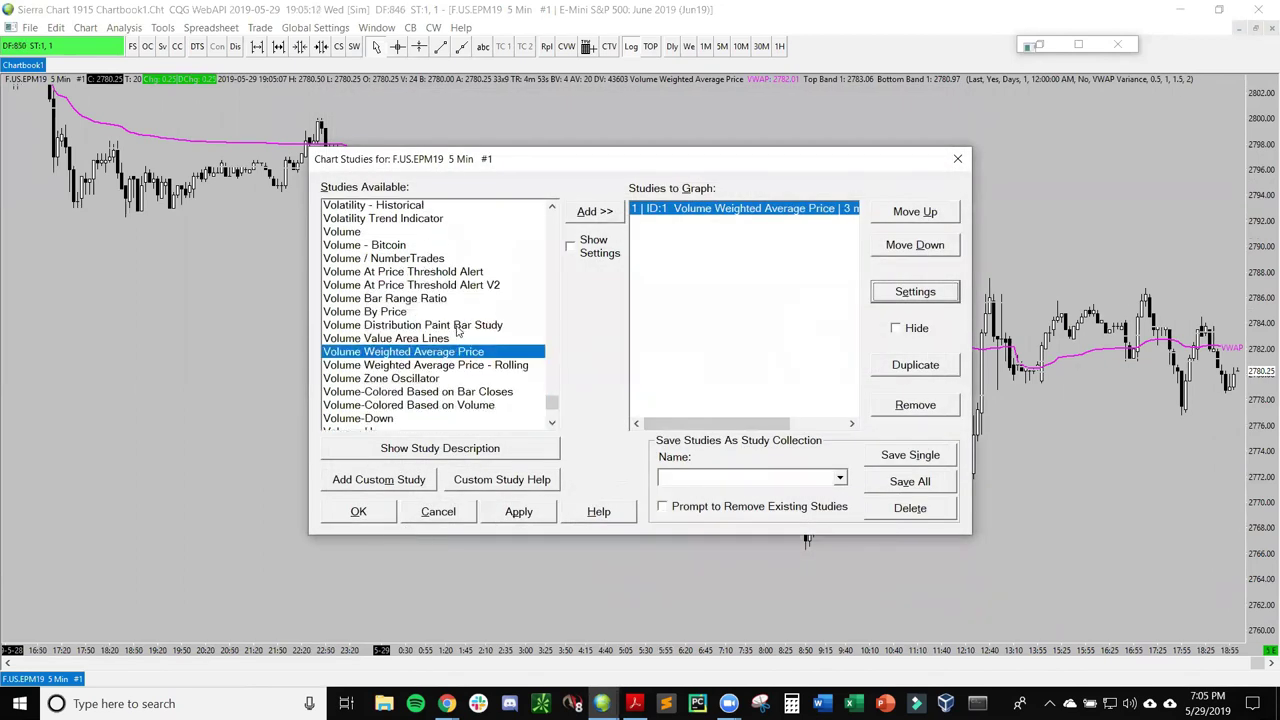
pyautogui.click(358, 512)
pyautogui.click(1254, 28)
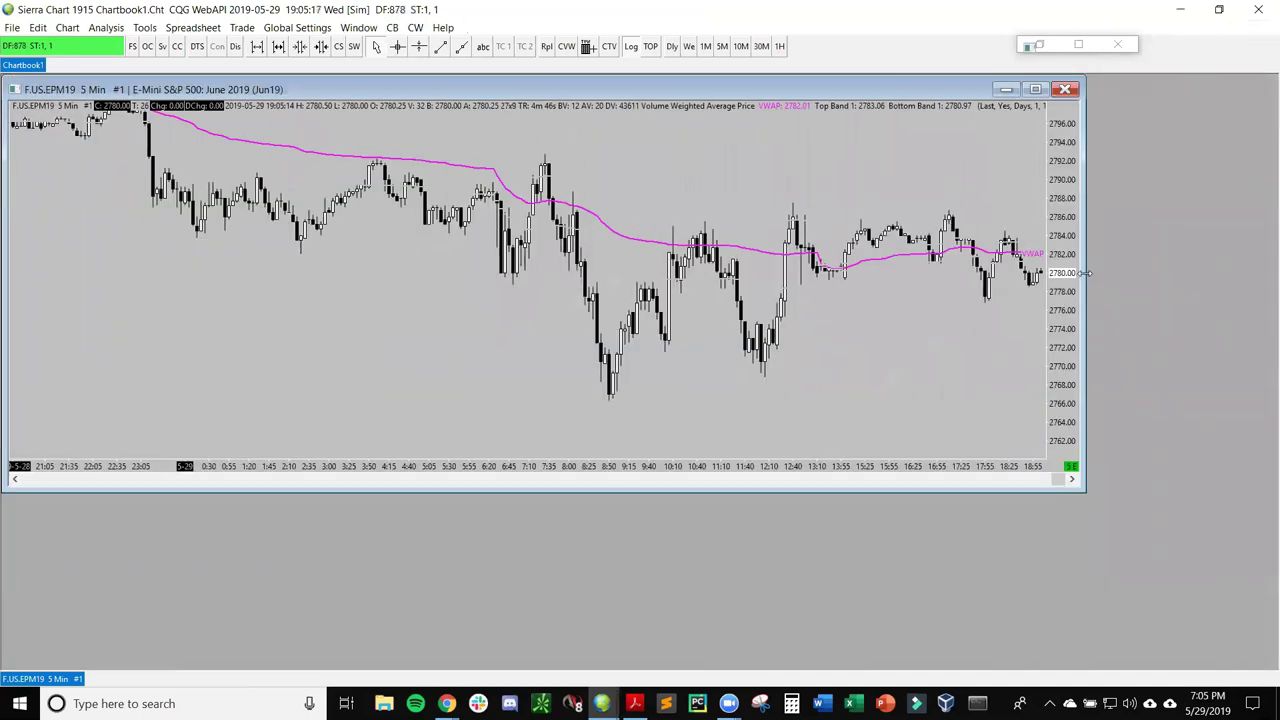
# Narrow the chart window and stretch it taller into a left-half pane
pyautogui.moveTo(1087, 273); pyautogui.dragTo(689, 450)
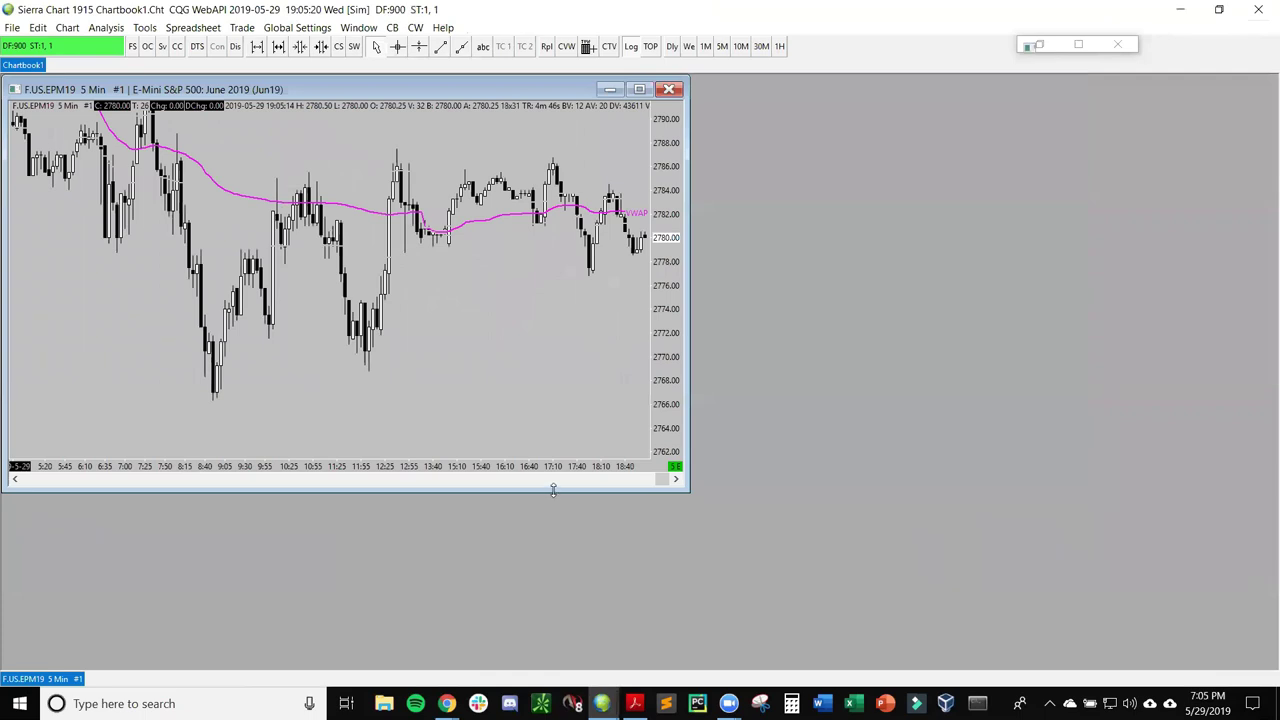
pyautogui.moveTo(538, 668); pyautogui.dragTo(535, 667)
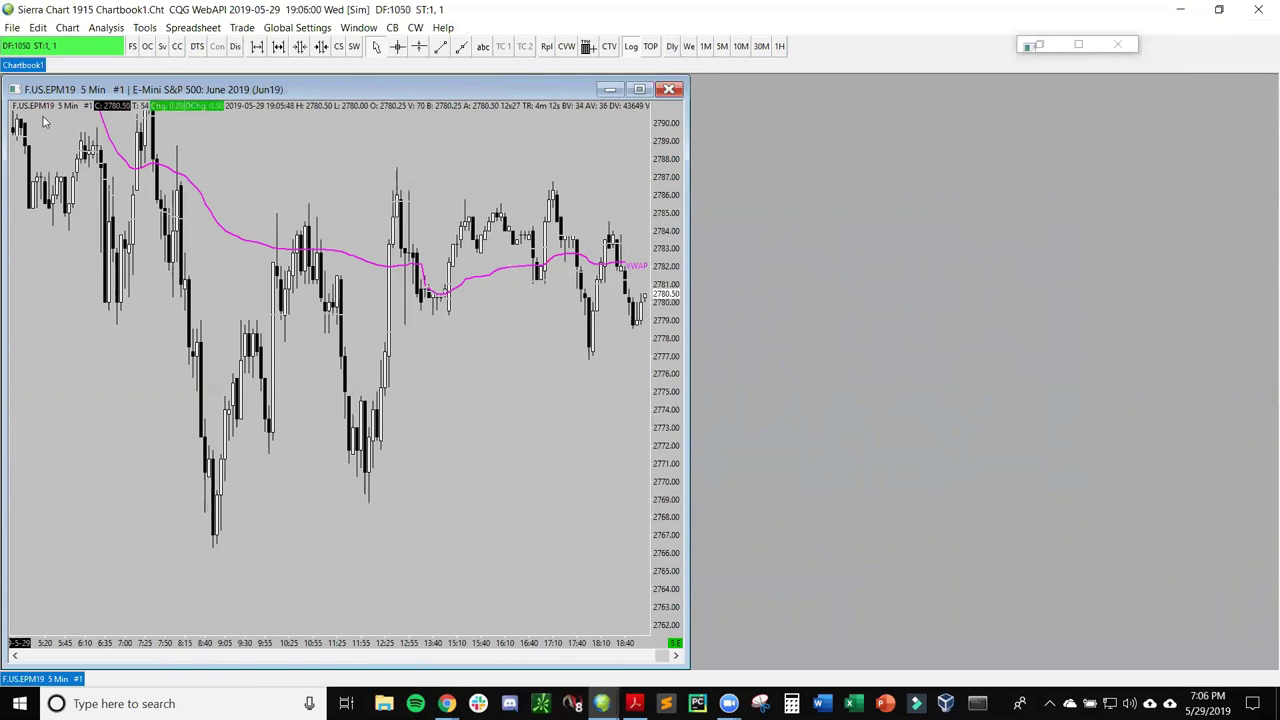
# Duplicate the 5-minute chart and widen the divider so both charts share the window
pyautogui.rightClick(40, 679)
pyautogui.click(93, 638)
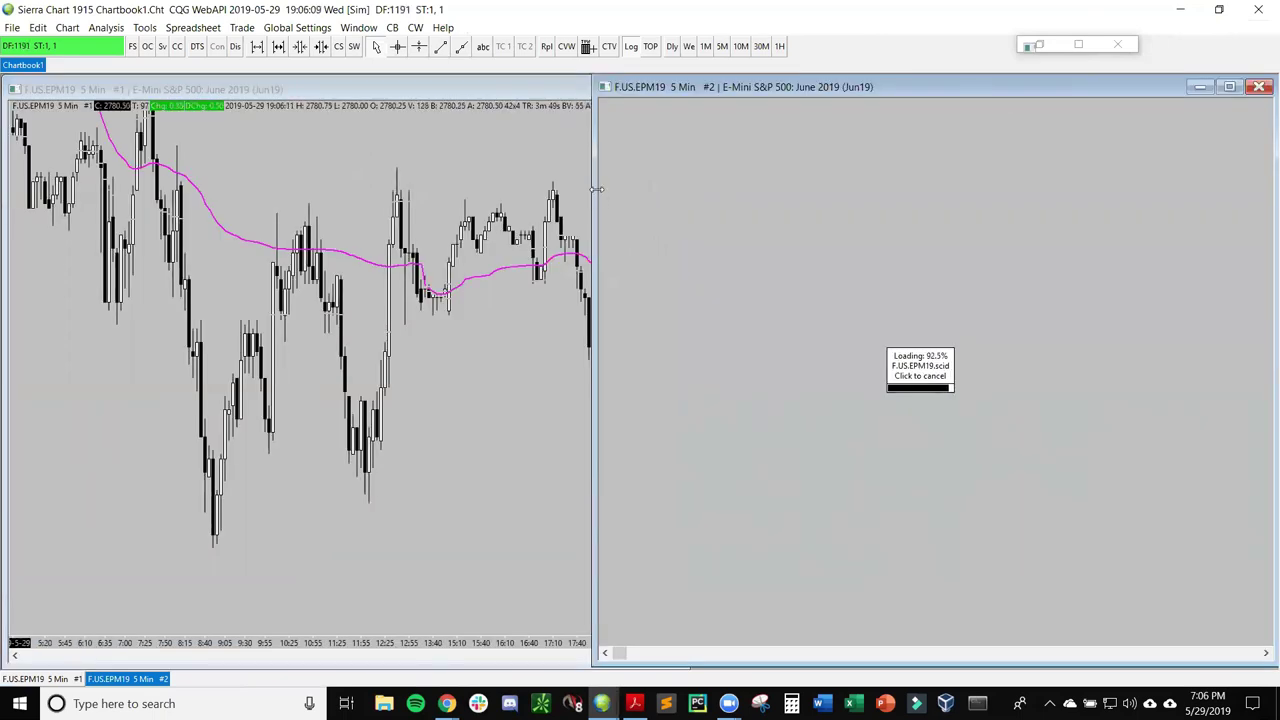
pyautogui.moveTo(596, 188); pyautogui.dragTo(696, 188)
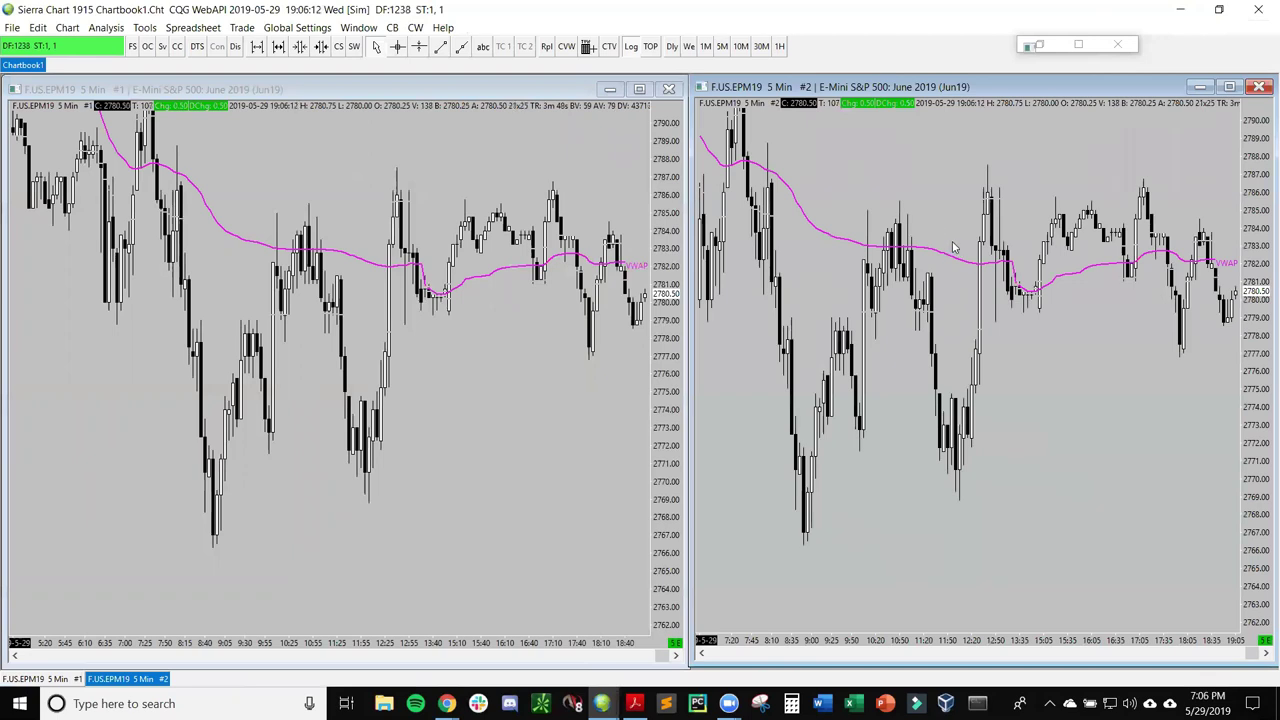
# Change the second chart's bar period from 0-5-0 to 0-30-0
pyautogui.press('F6')
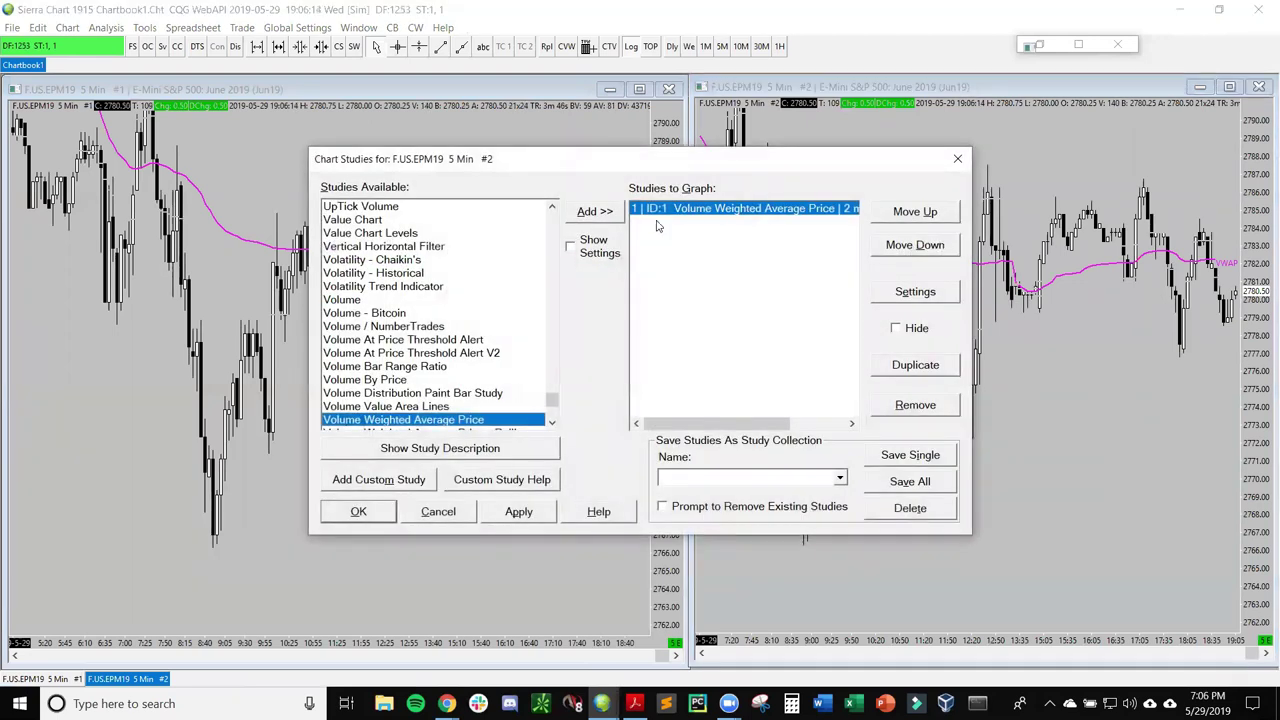
pyautogui.click(957, 158)
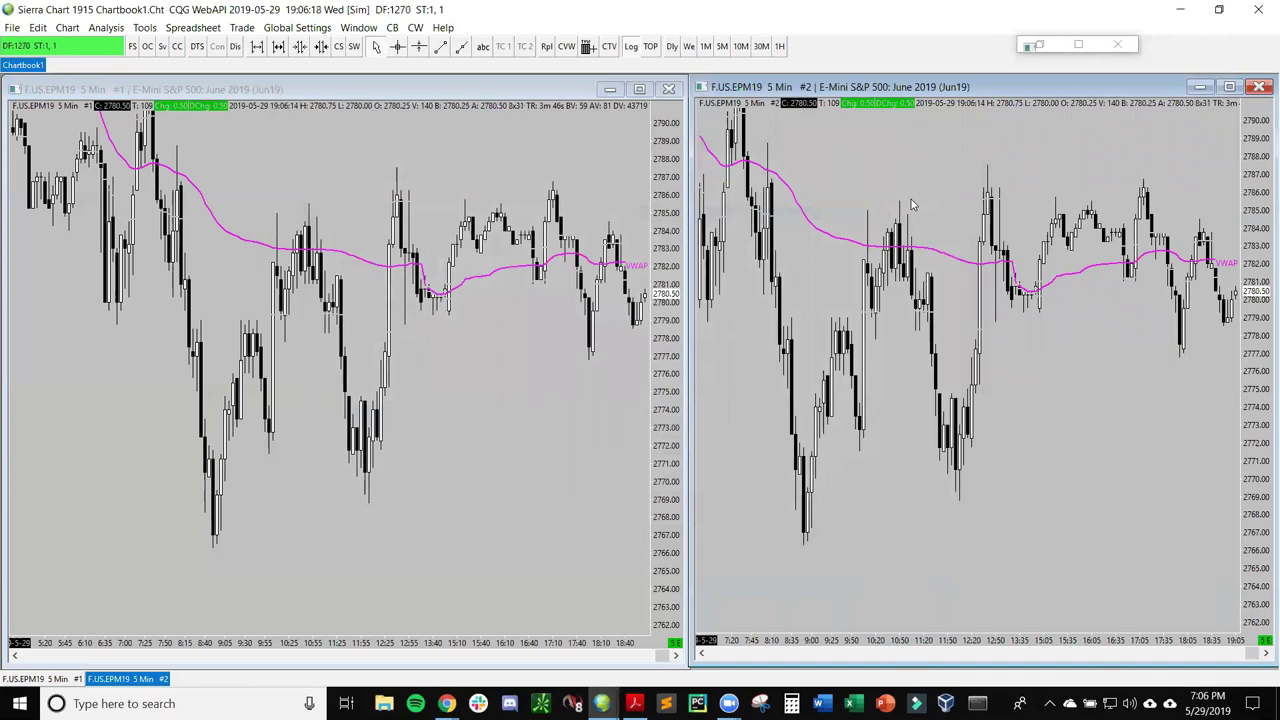
pyautogui.press('F5')
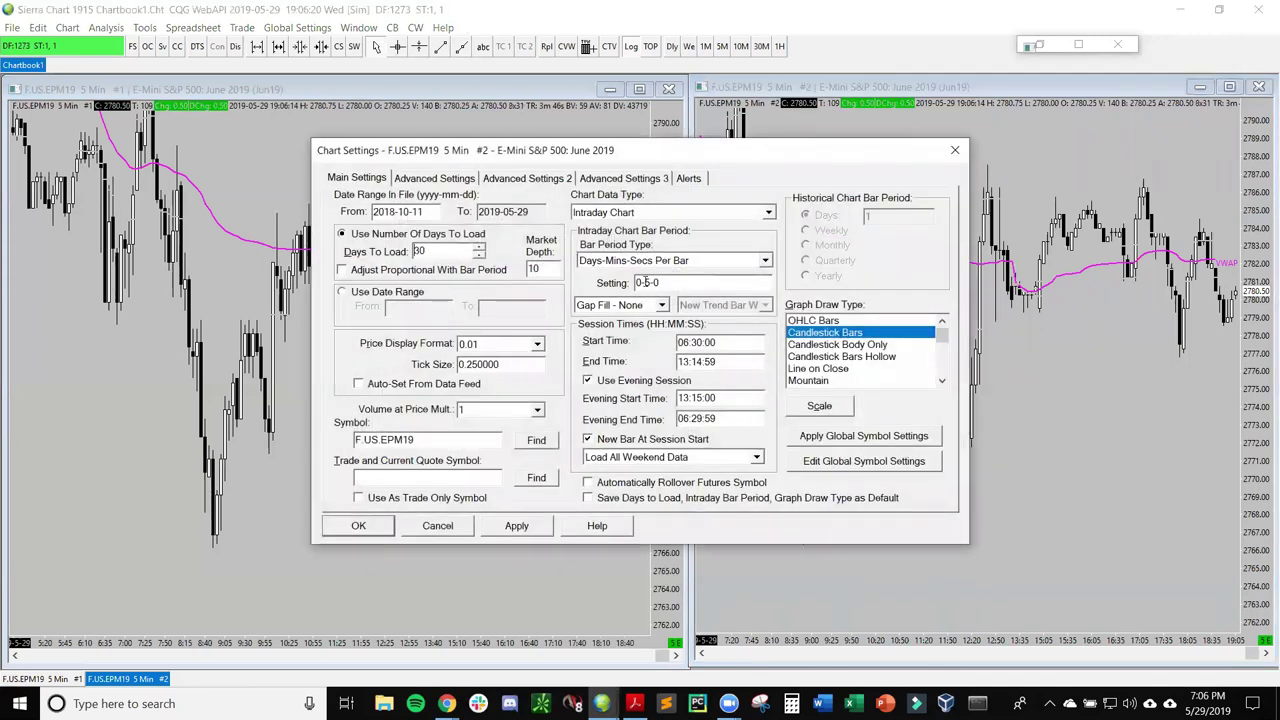
pyautogui.press('BackSpace')
pyautogui.write('30')
pyautogui.click(360, 527)
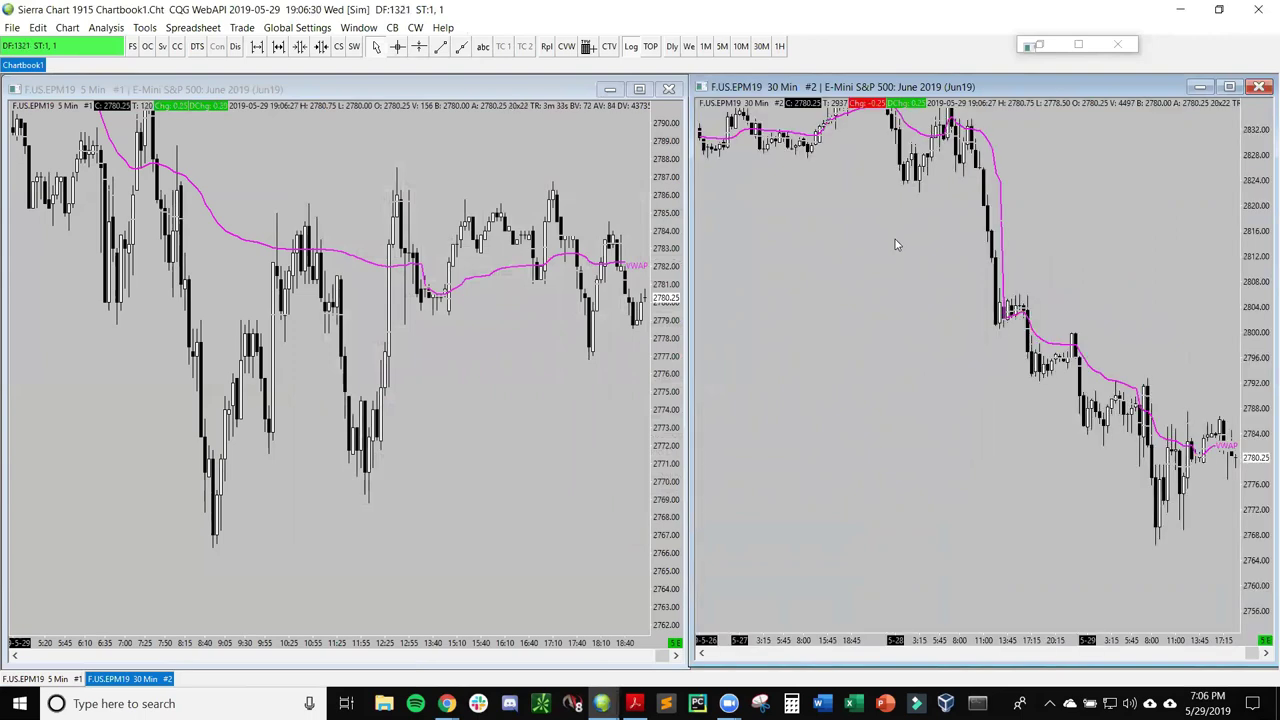
# Add the Pivot Points-Daily study to the 30-minute chart and apply it
pyautogui.press('F6')
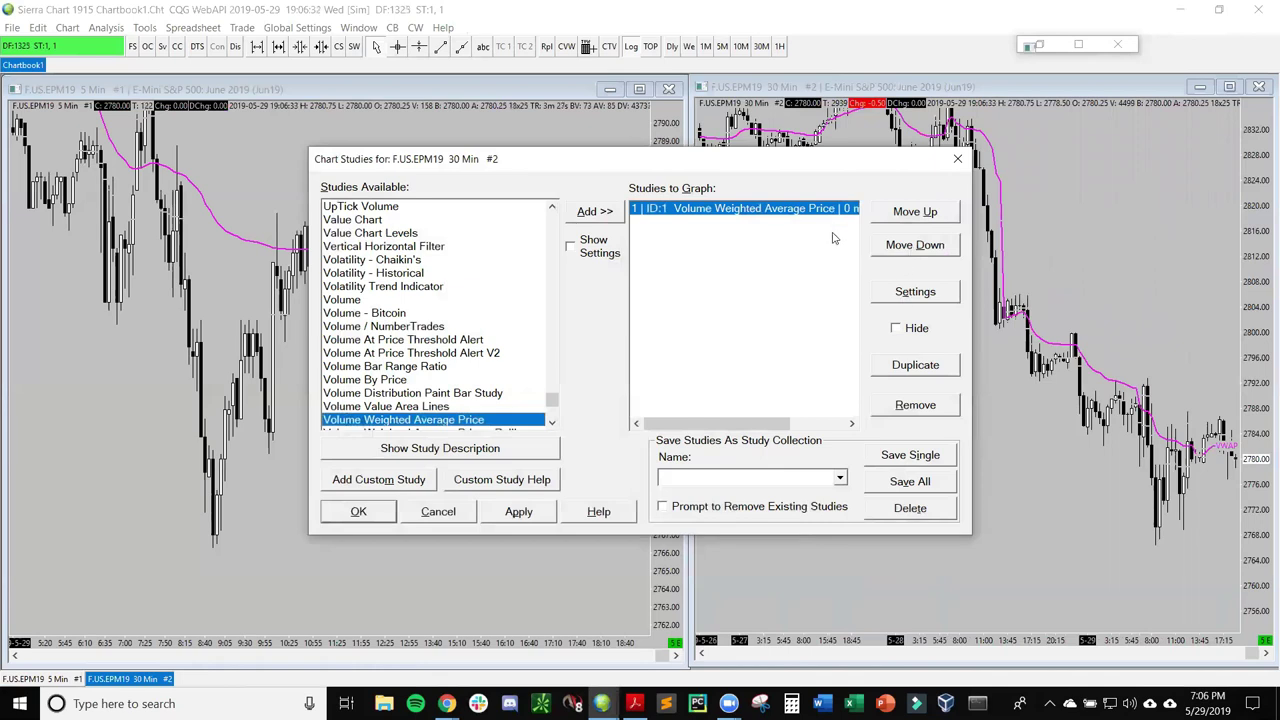
pyautogui.click(924, 407)
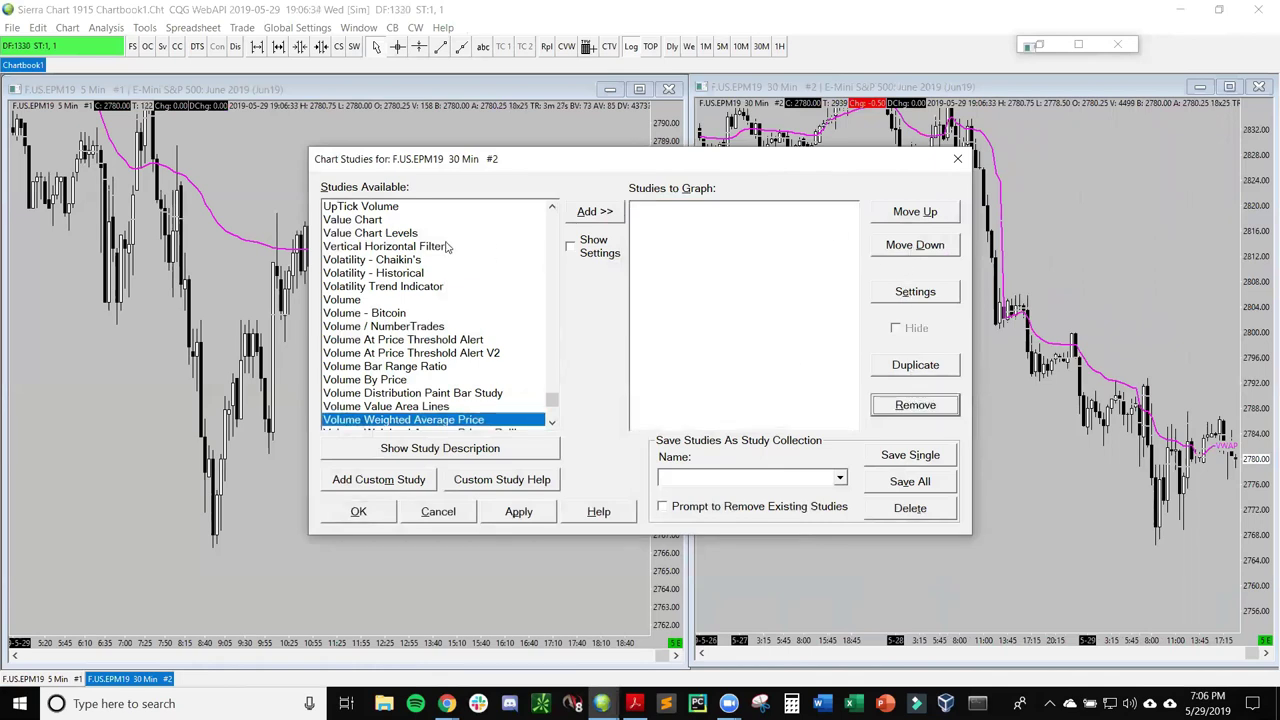
pyautogui.click(391, 287)
pyautogui.press('p')
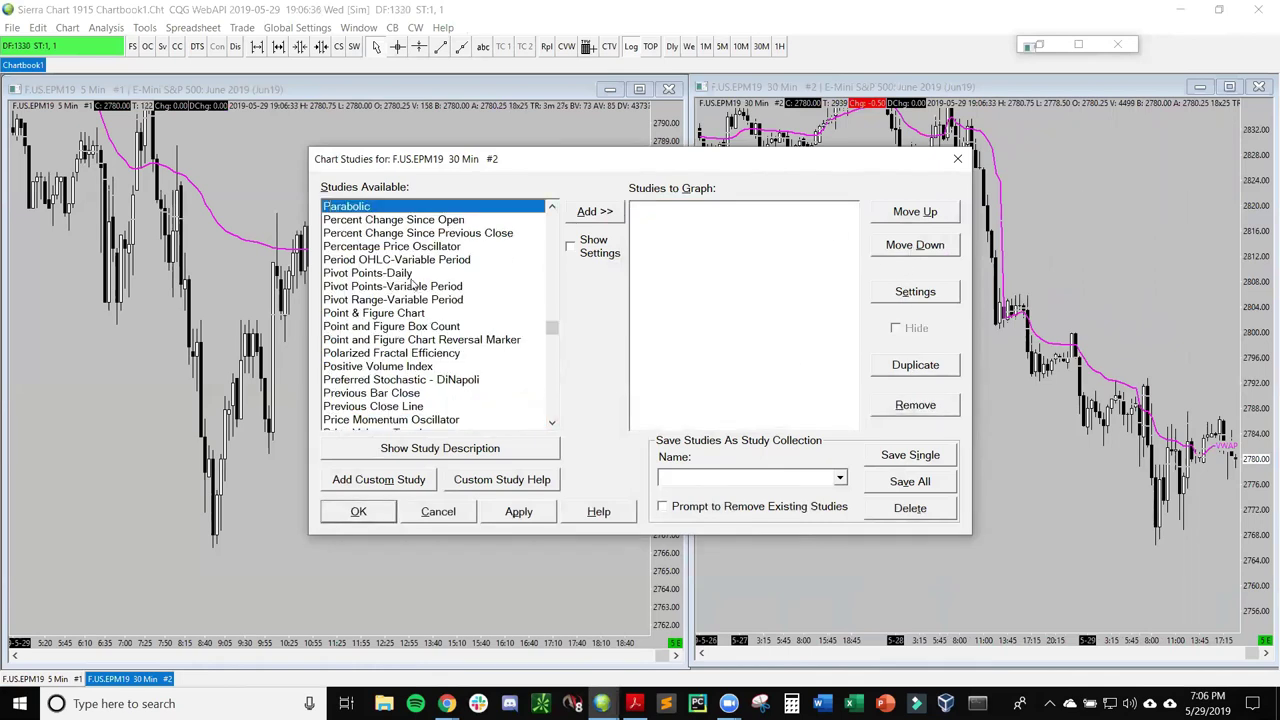
pyautogui.click(358, 274)
pyautogui.click(578, 213)
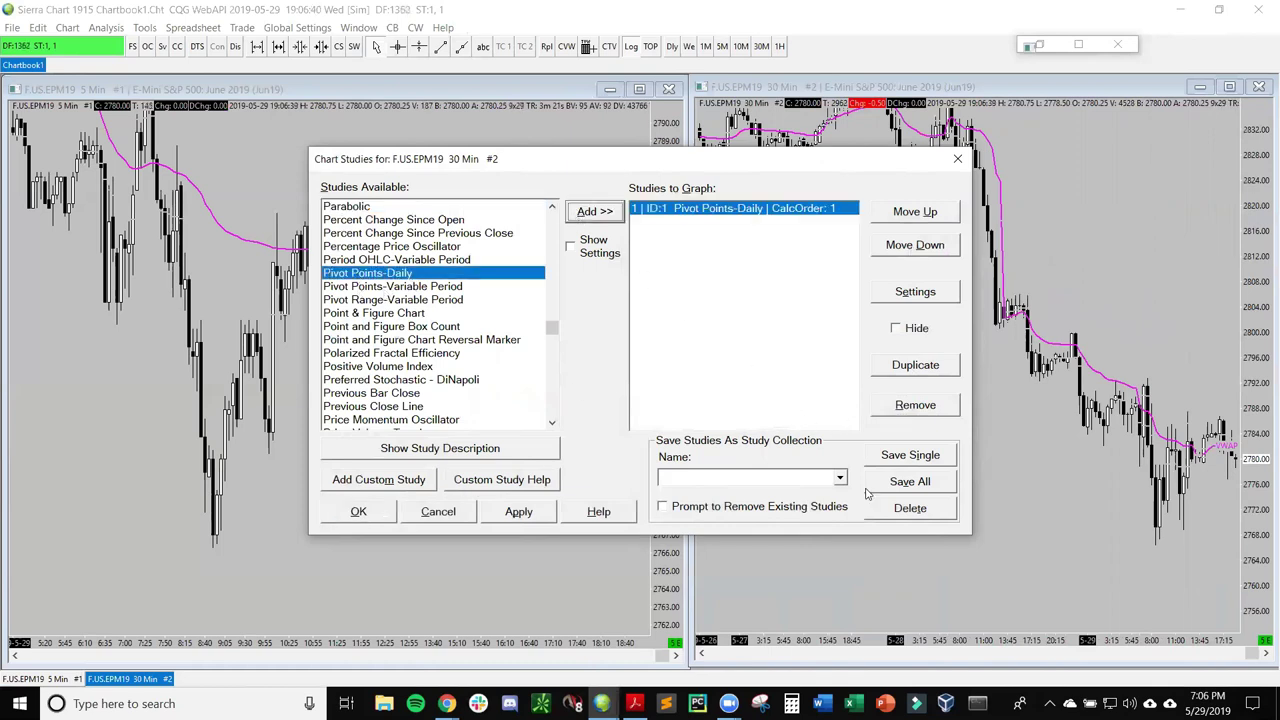
pyautogui.click(491, 513)
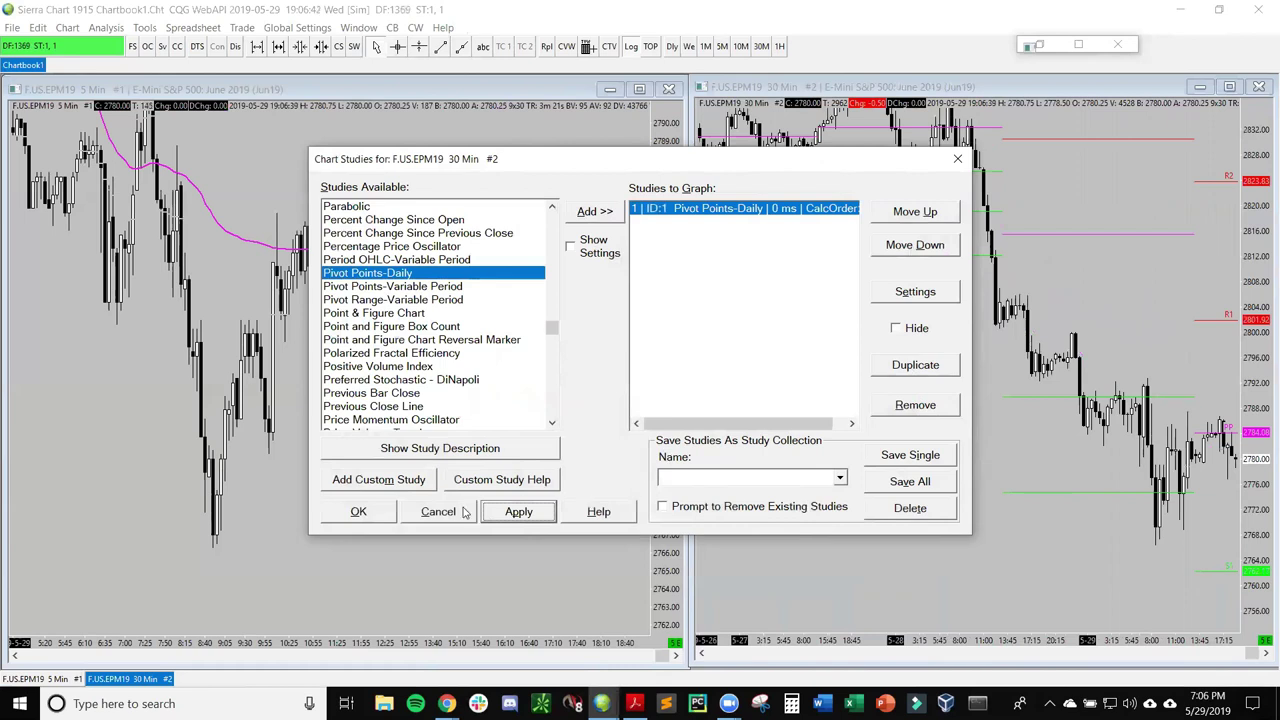
pyautogui.click(360, 512)
pyautogui.scroll(-3, 1128, 455)
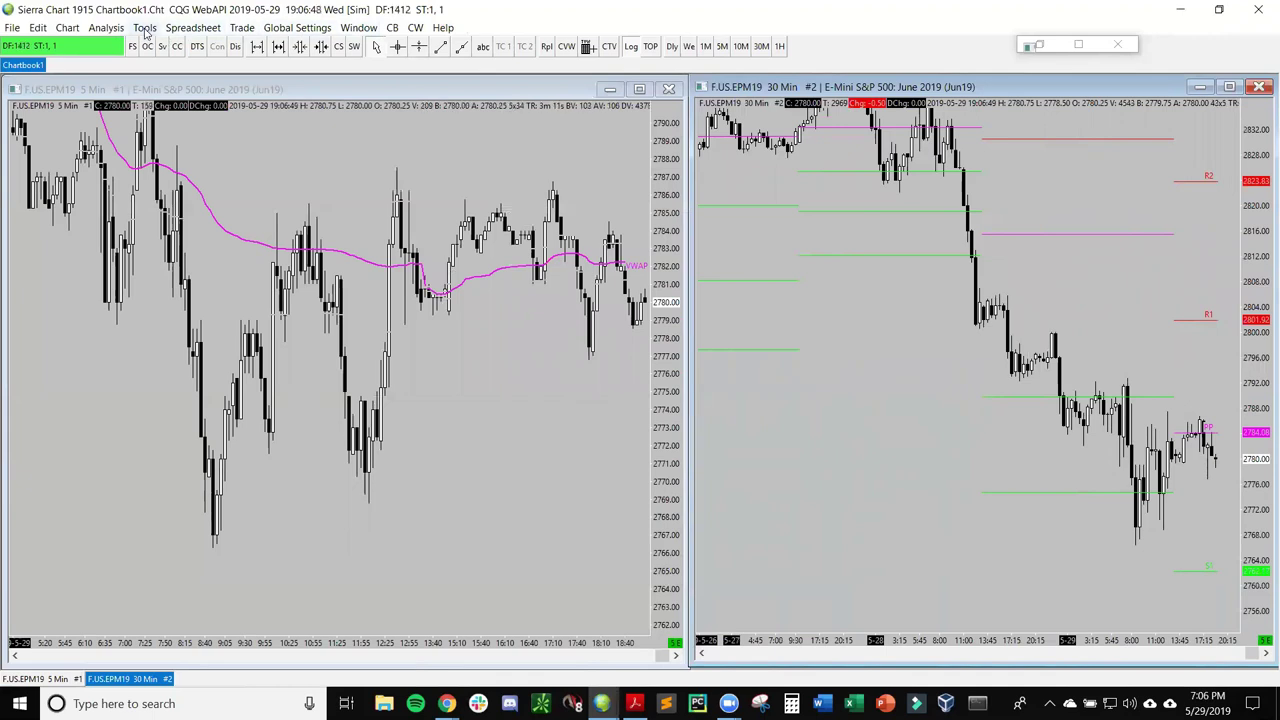
# In Graphics Settings, make the chart text white and the chart background black, then apply
pyautogui.click(66, 28)
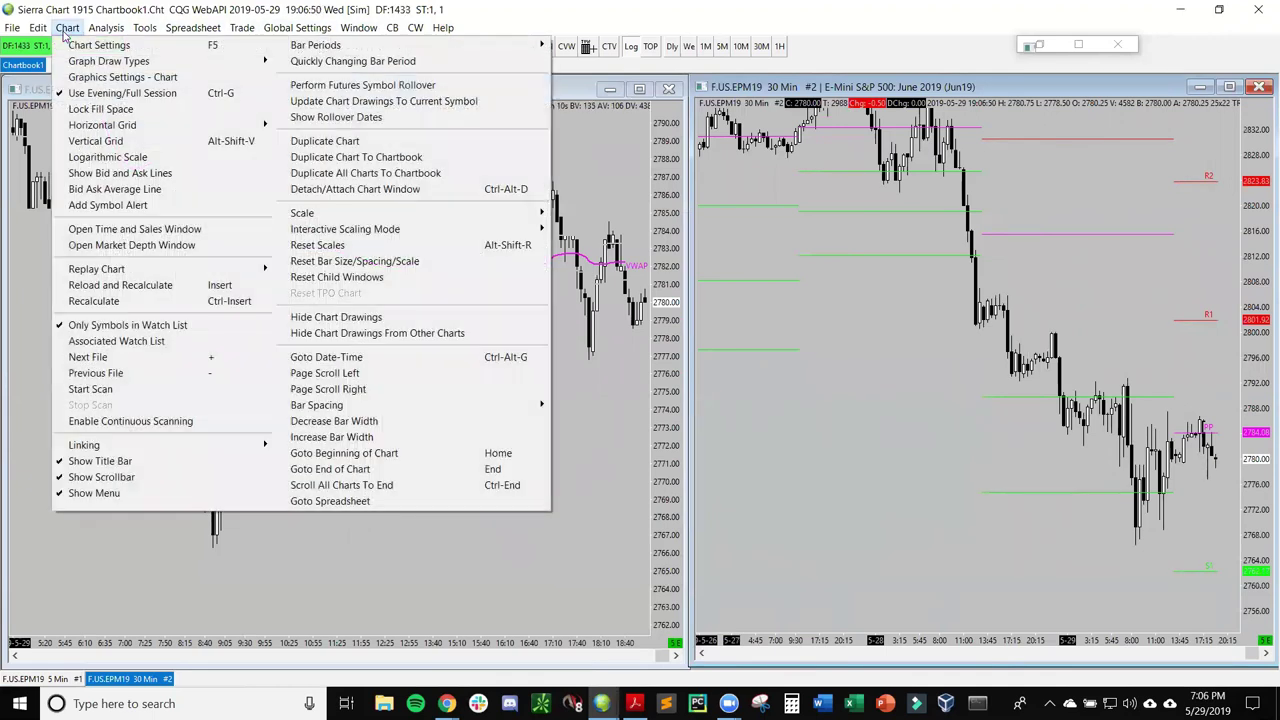
pyautogui.click(113, 78)
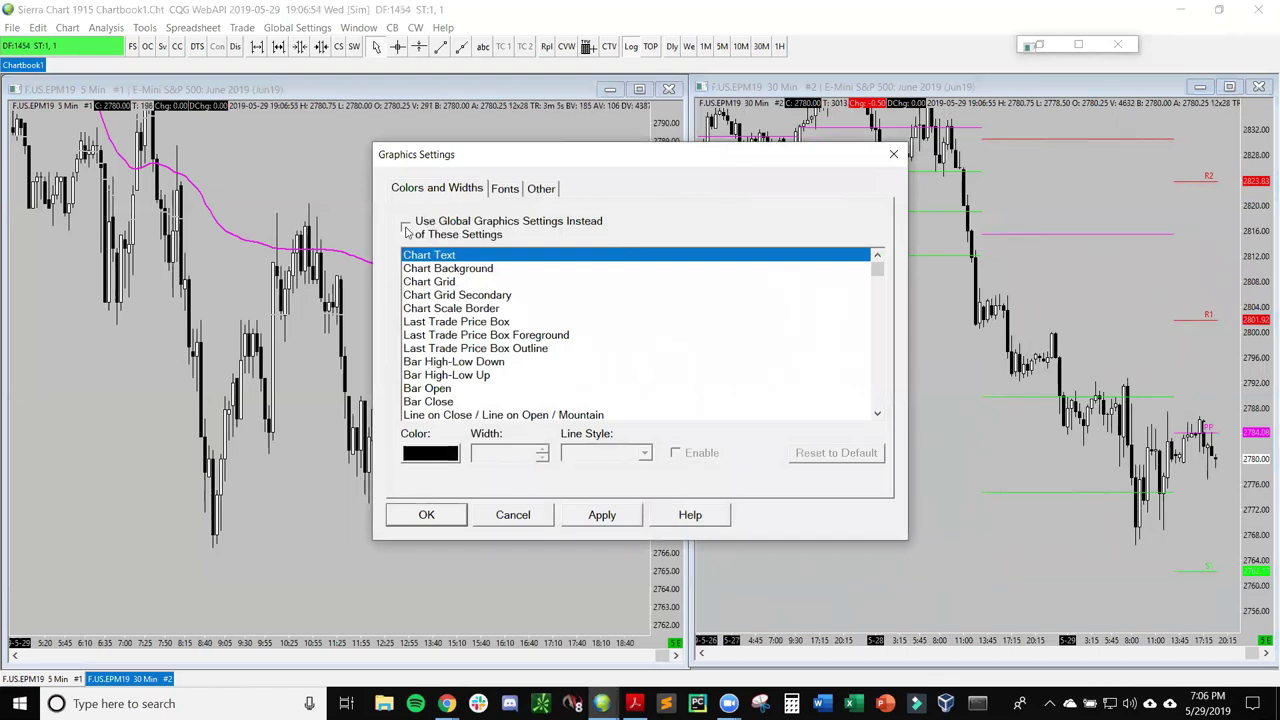
pyautogui.click(432, 456)
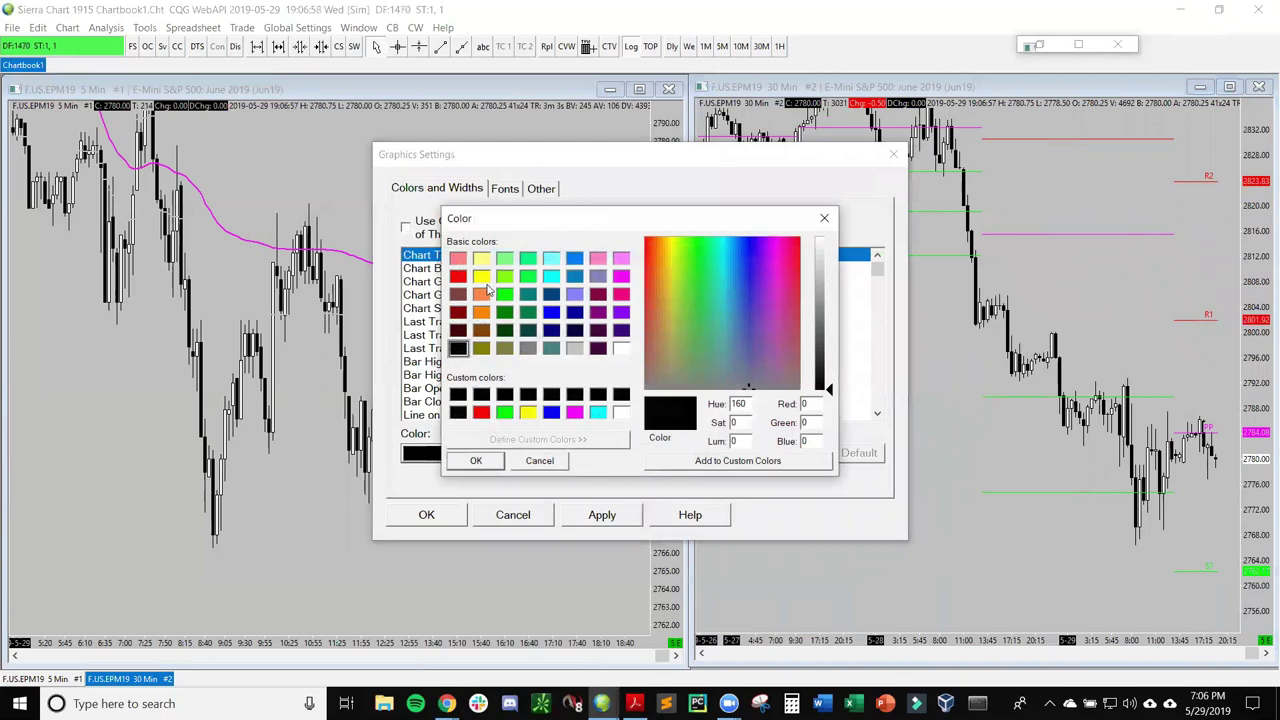
pyautogui.click(622, 347)
pyautogui.click(476, 460)
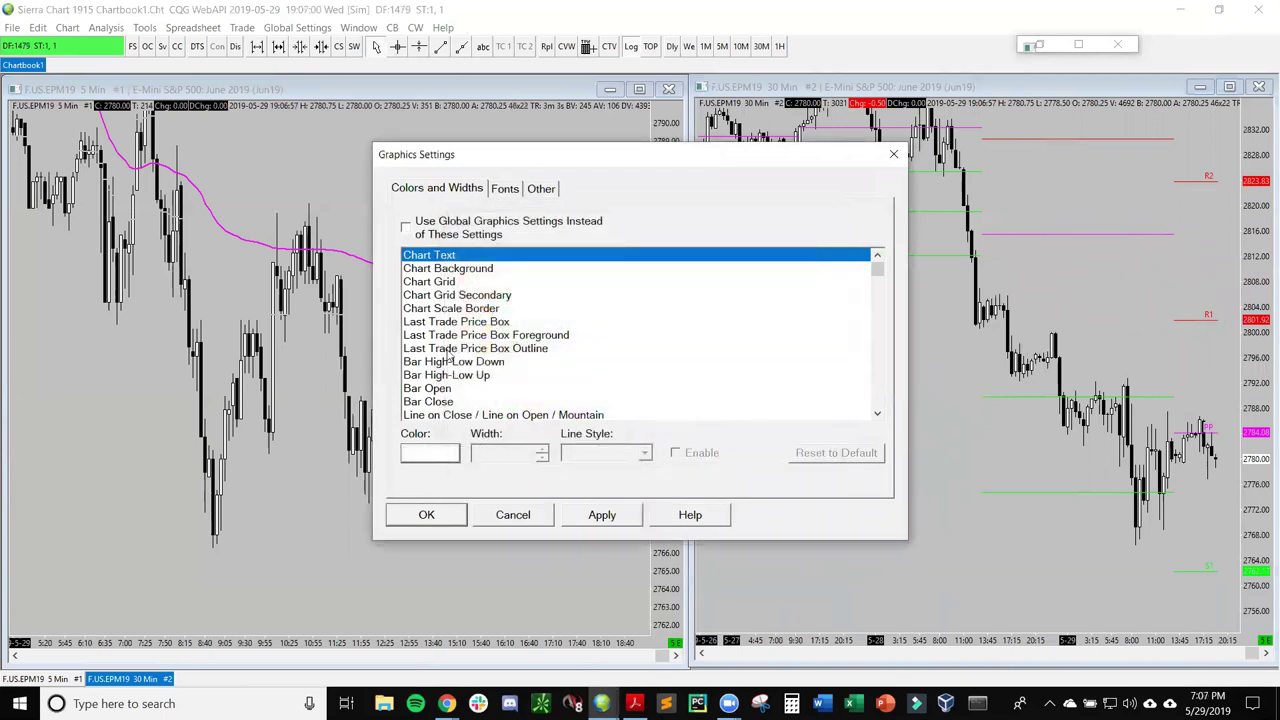
pyautogui.click(459, 276)
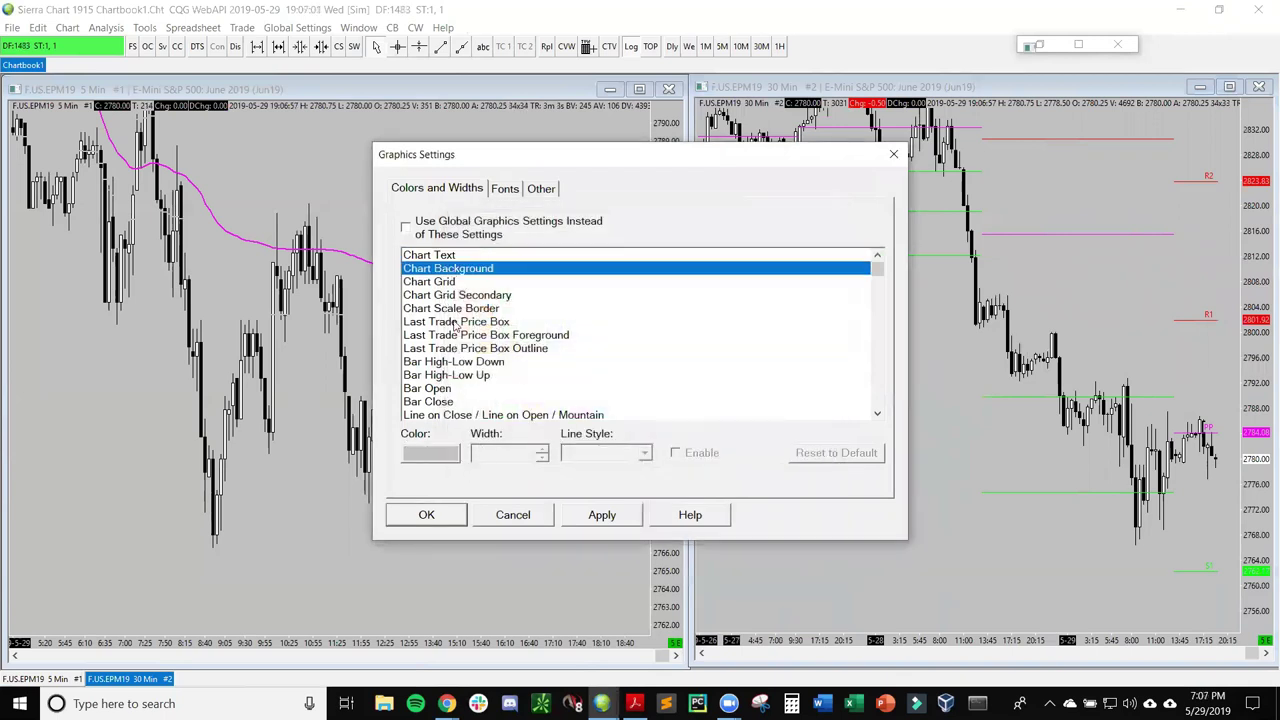
pyautogui.click(445, 452)
pyautogui.click(457, 347)
pyautogui.click(476, 460)
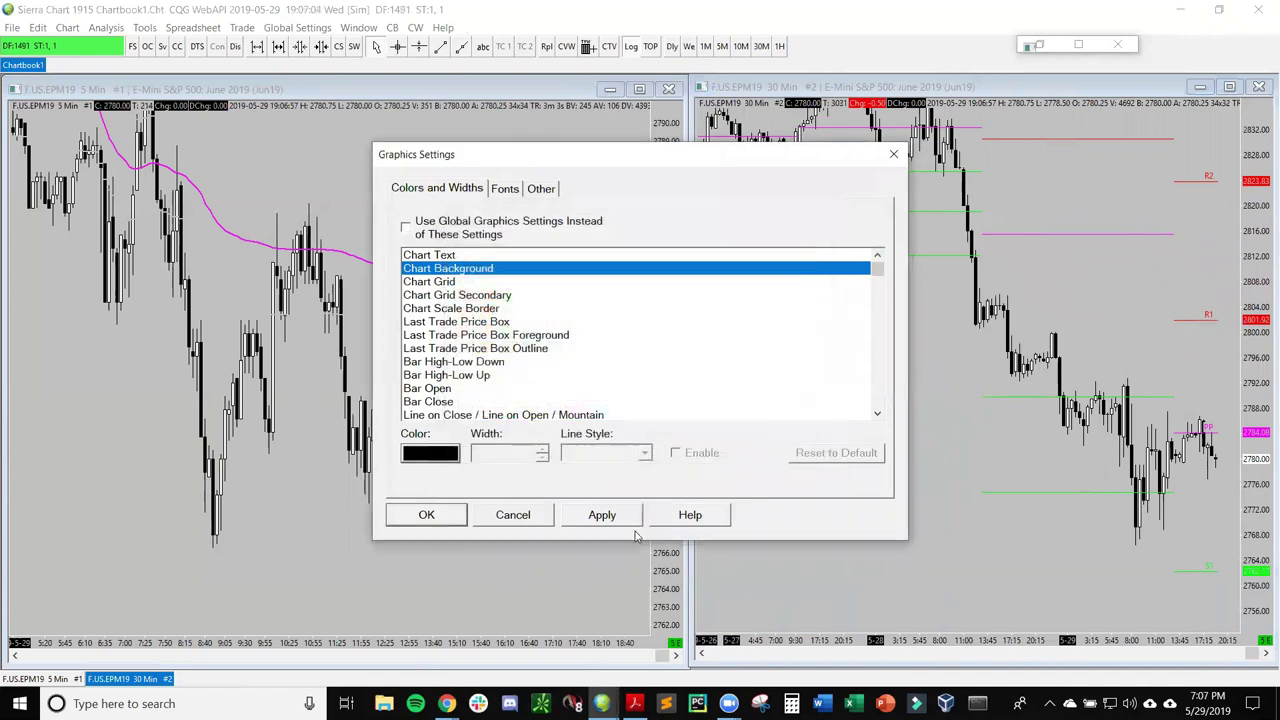
pyautogui.click(602, 518)
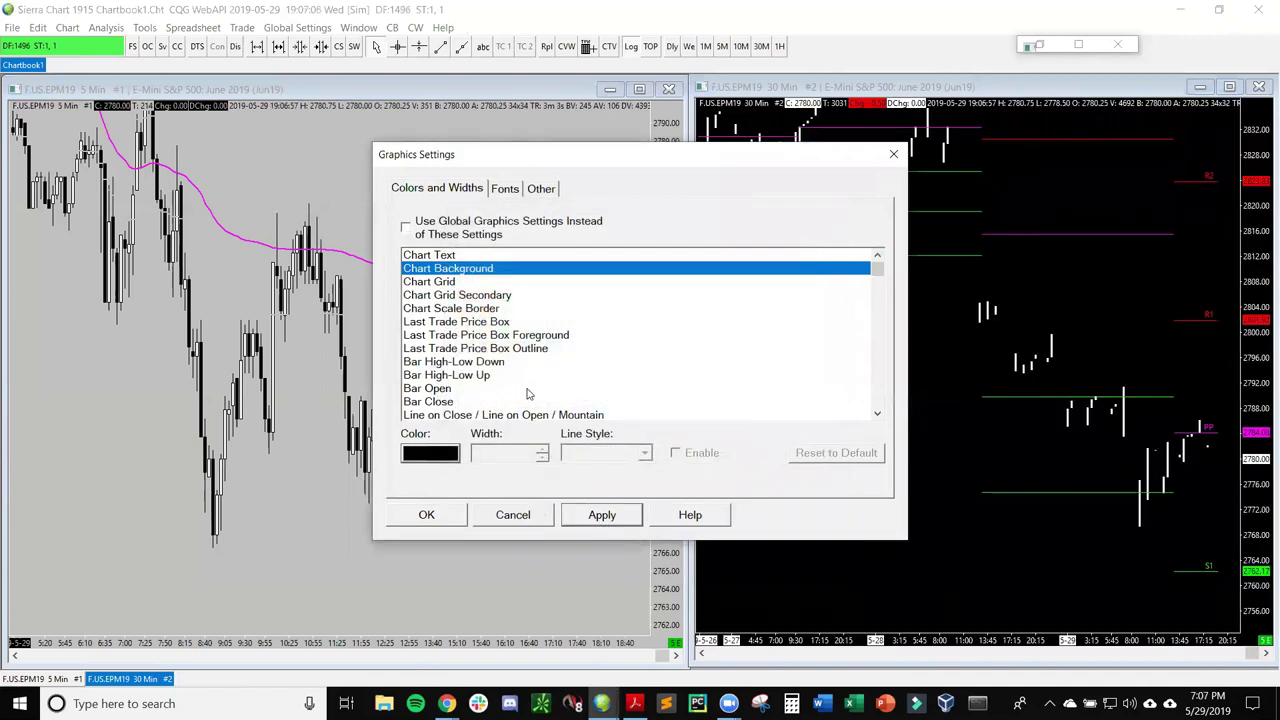
# Recolour the down bar high-low element red
pyautogui.click(443, 284)
pyautogui.click(456, 336)
pyautogui.click(455, 349)
pyautogui.click(452, 362)
pyautogui.click(443, 455)
pyautogui.click(503, 295)
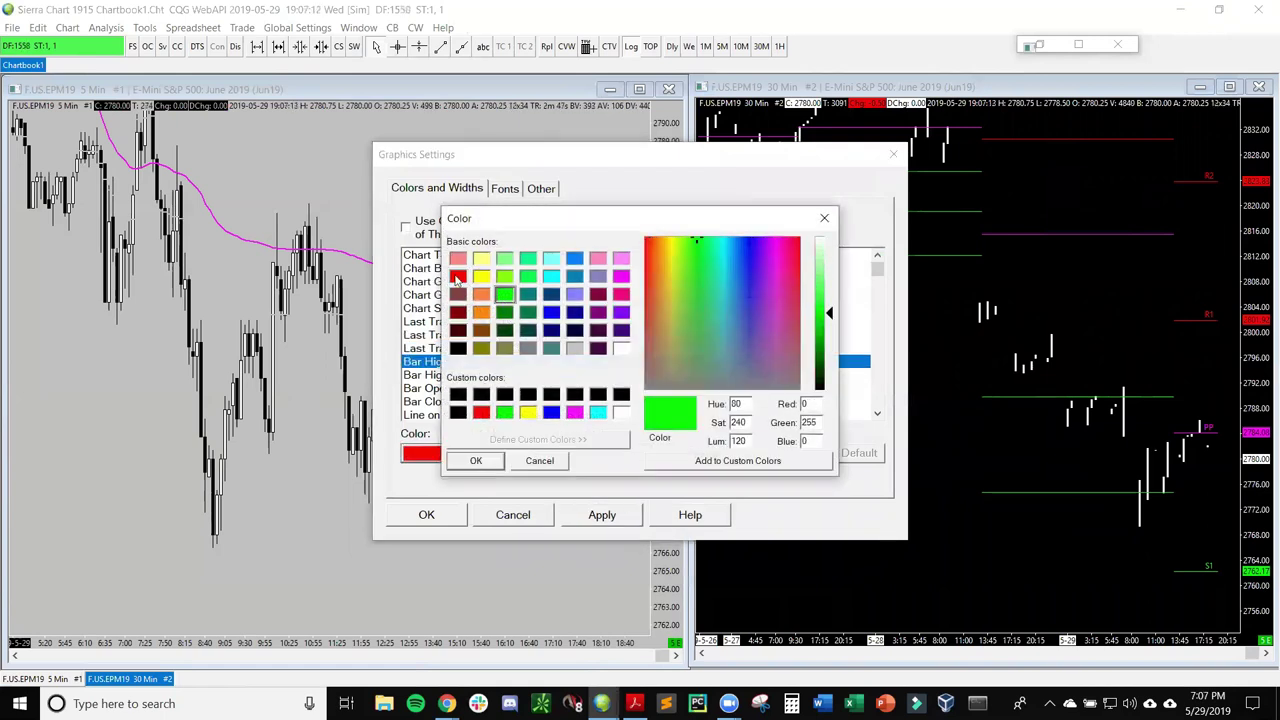
pyautogui.click(457, 277)
pyautogui.click(476, 462)
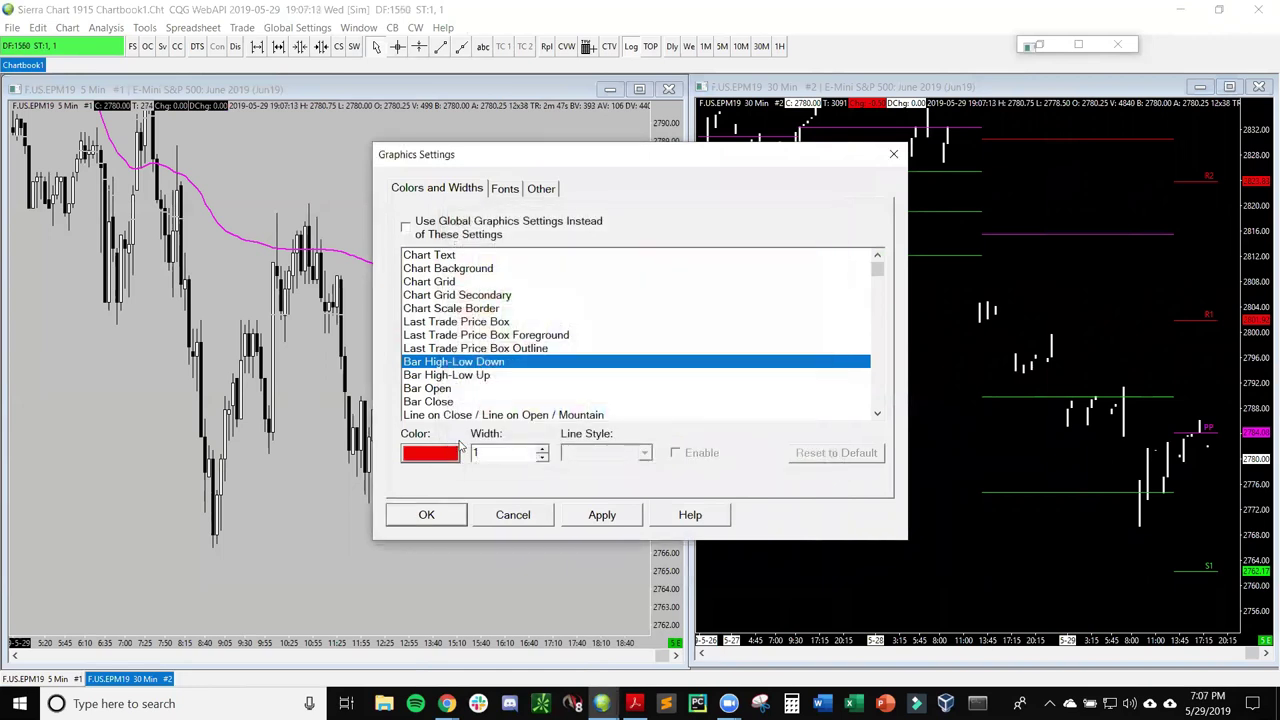
pyautogui.click(440, 389)
pyautogui.click(440, 401)
pyautogui.scroll(-1, 480, 368)
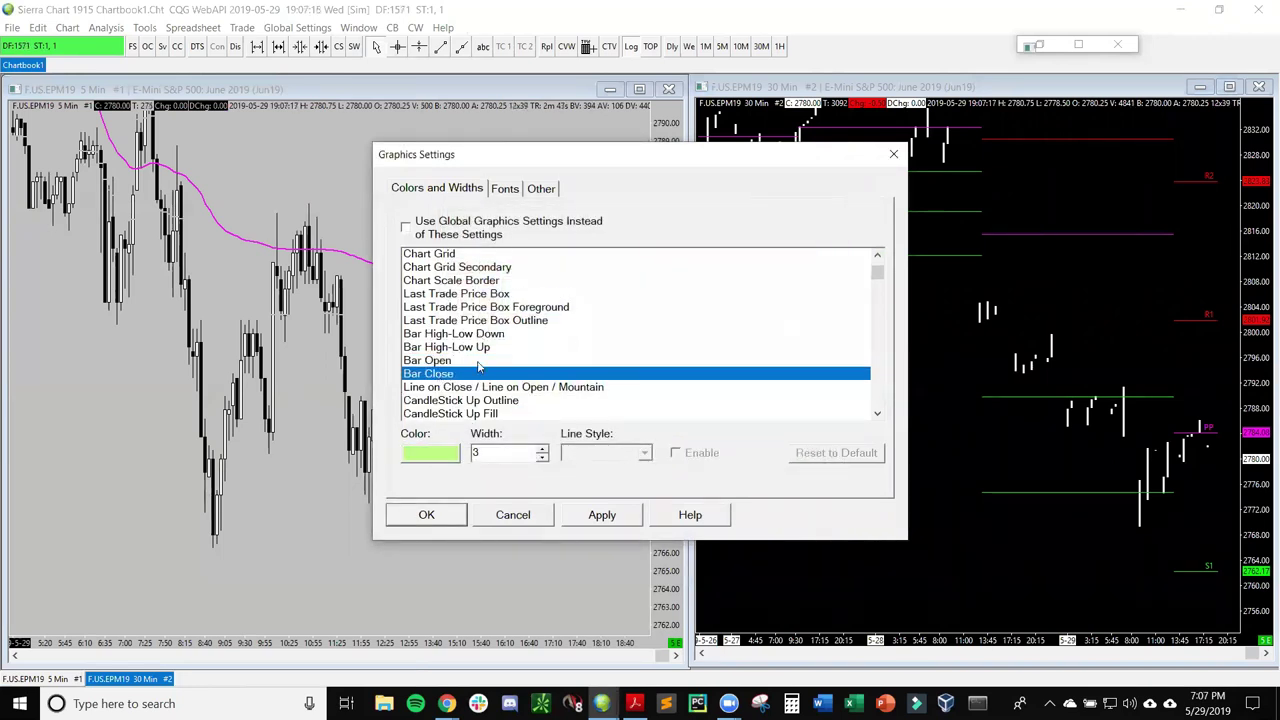
# Make the up candlestick outline and fill bright green
pyautogui.click(474, 390)
pyautogui.scroll(-1, 488, 368)
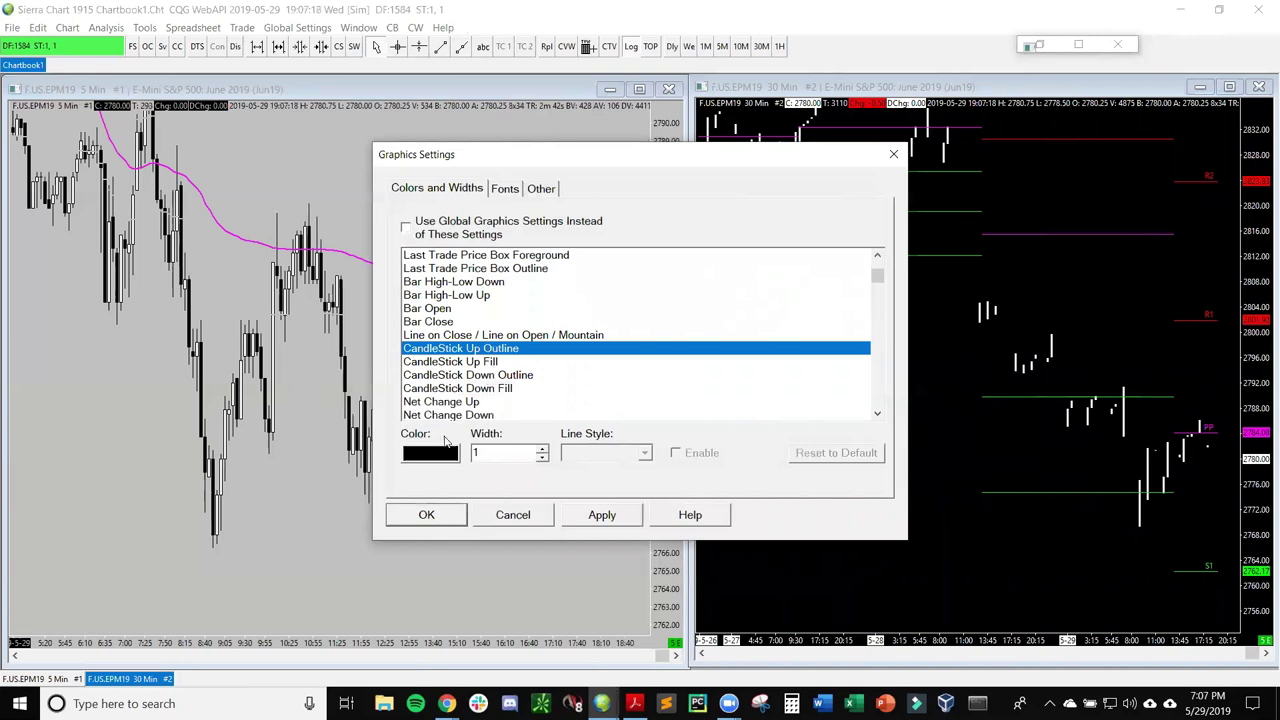
pyautogui.click(444, 454)
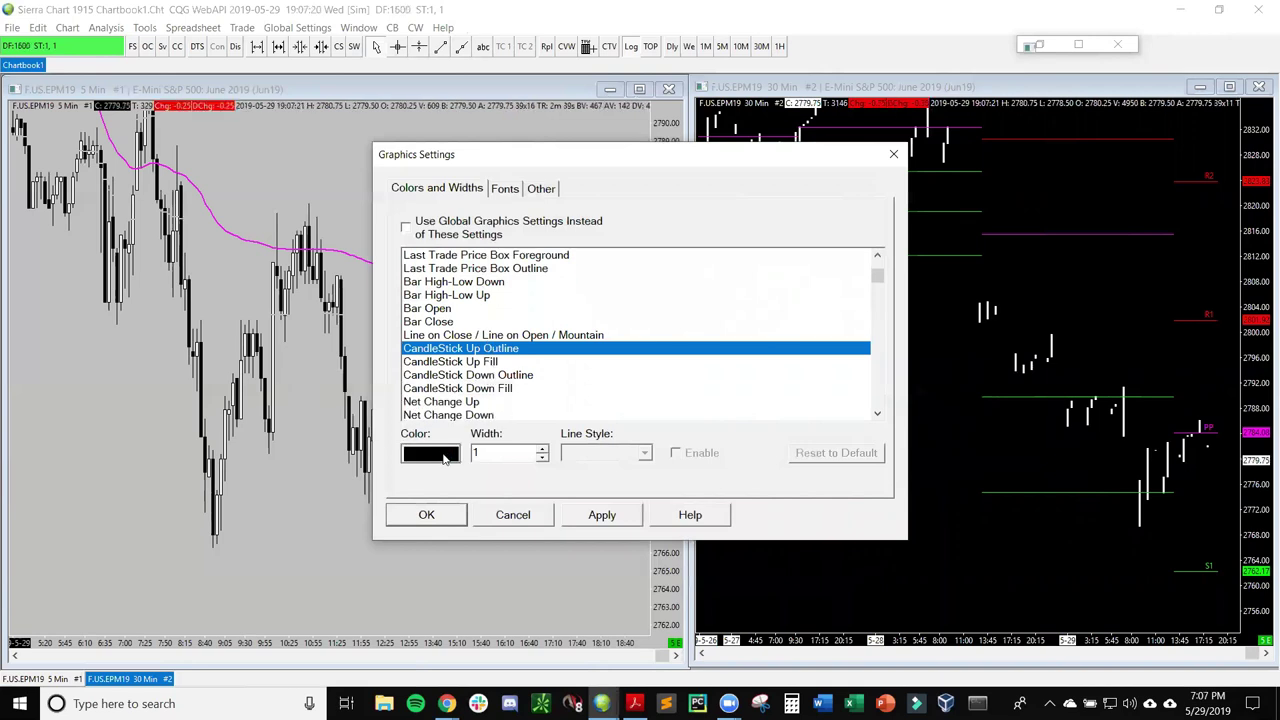
pyautogui.click(504, 294)
pyautogui.click(476, 460)
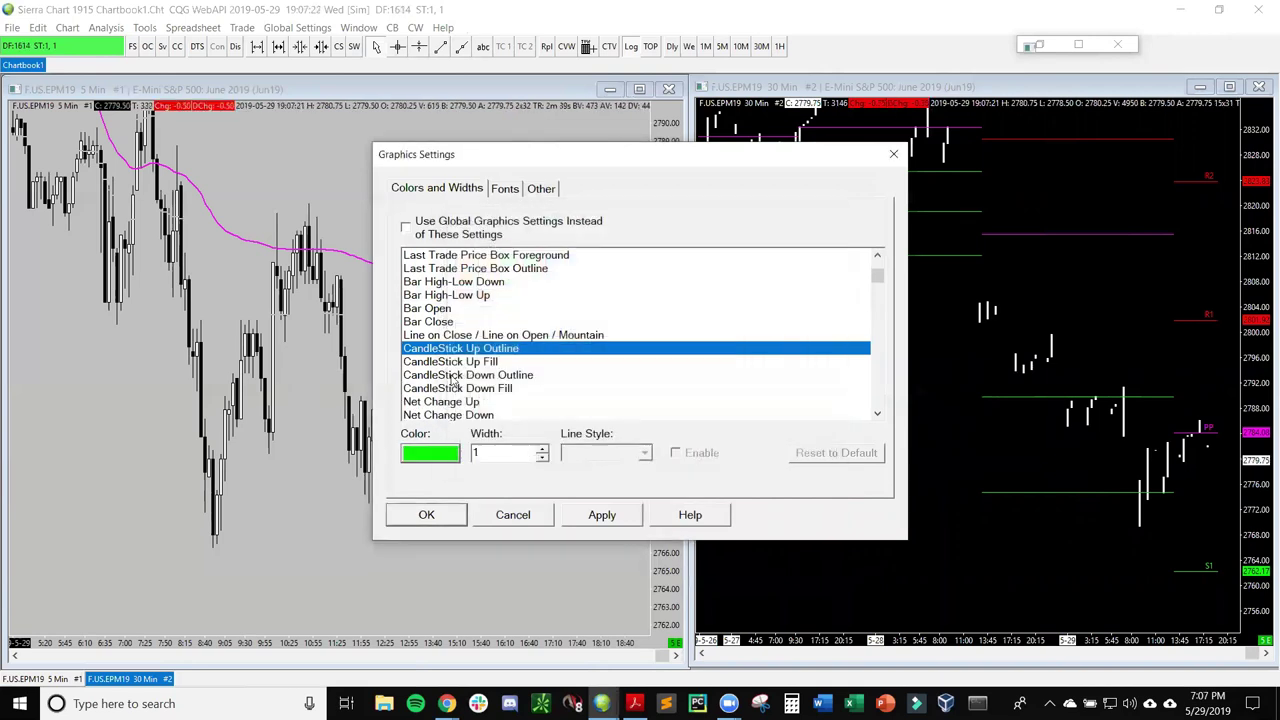
pyautogui.click(450, 361)
pyautogui.click(437, 455)
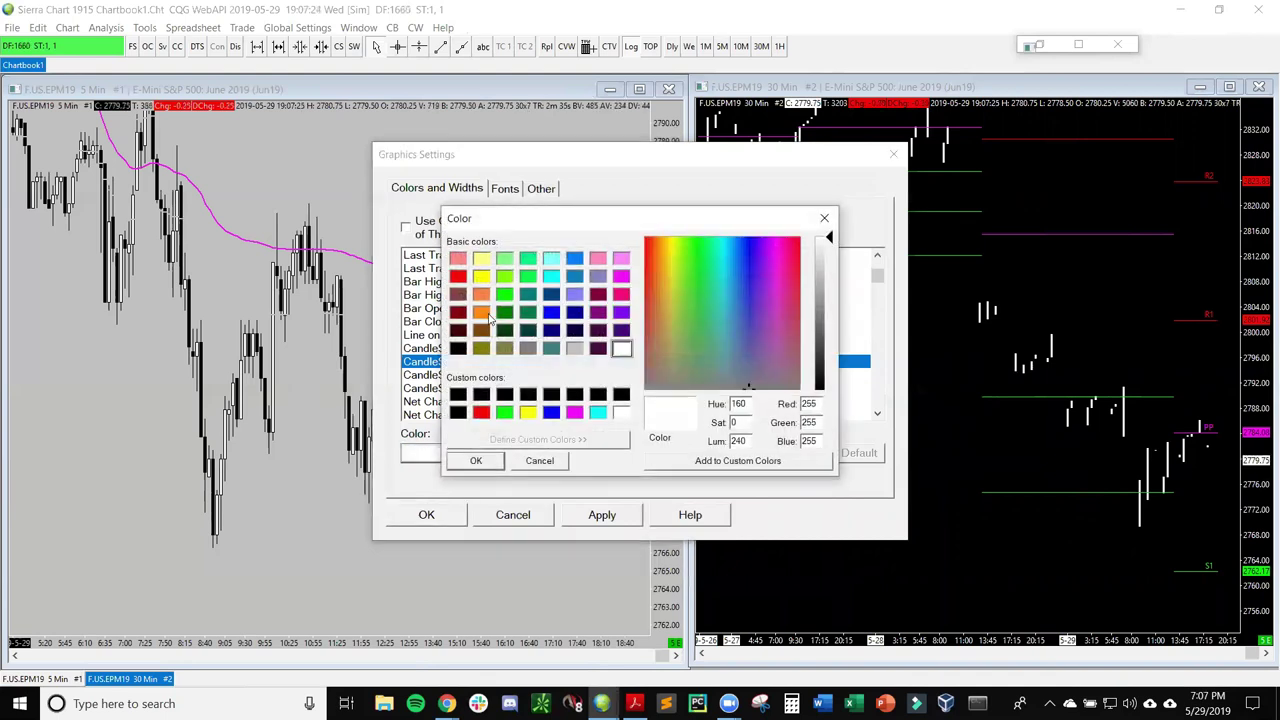
pyautogui.click(504, 294)
pyautogui.click(476, 460)
# Make the down candlestick outline and fill red
pyautogui.click(440, 376)
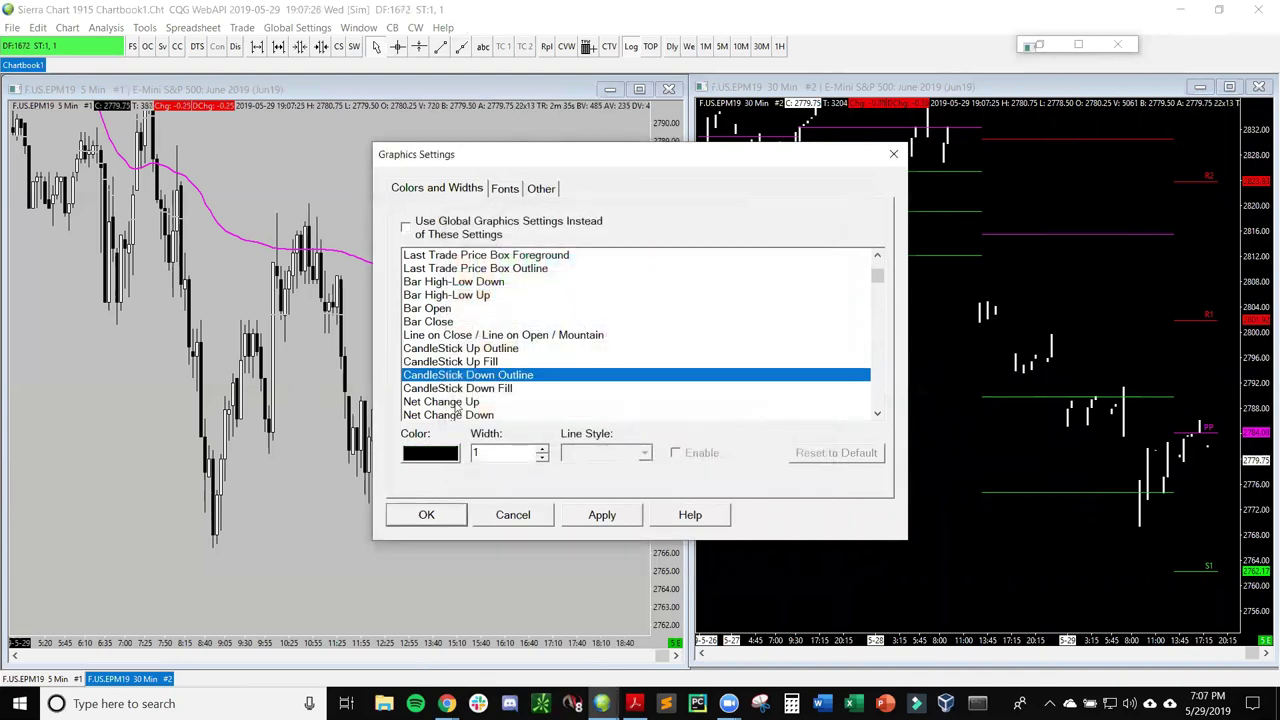
pyautogui.click(438, 454)
pyautogui.click(457, 276)
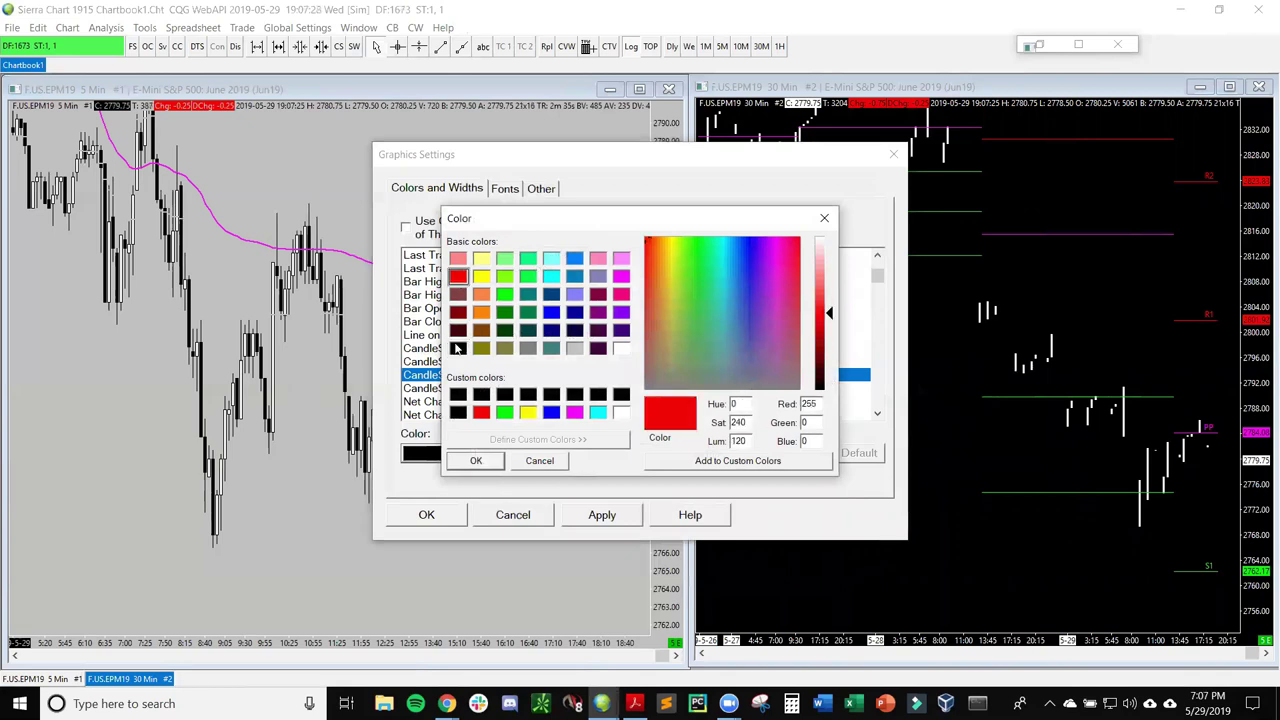
pyautogui.click(476, 460)
pyautogui.click(441, 390)
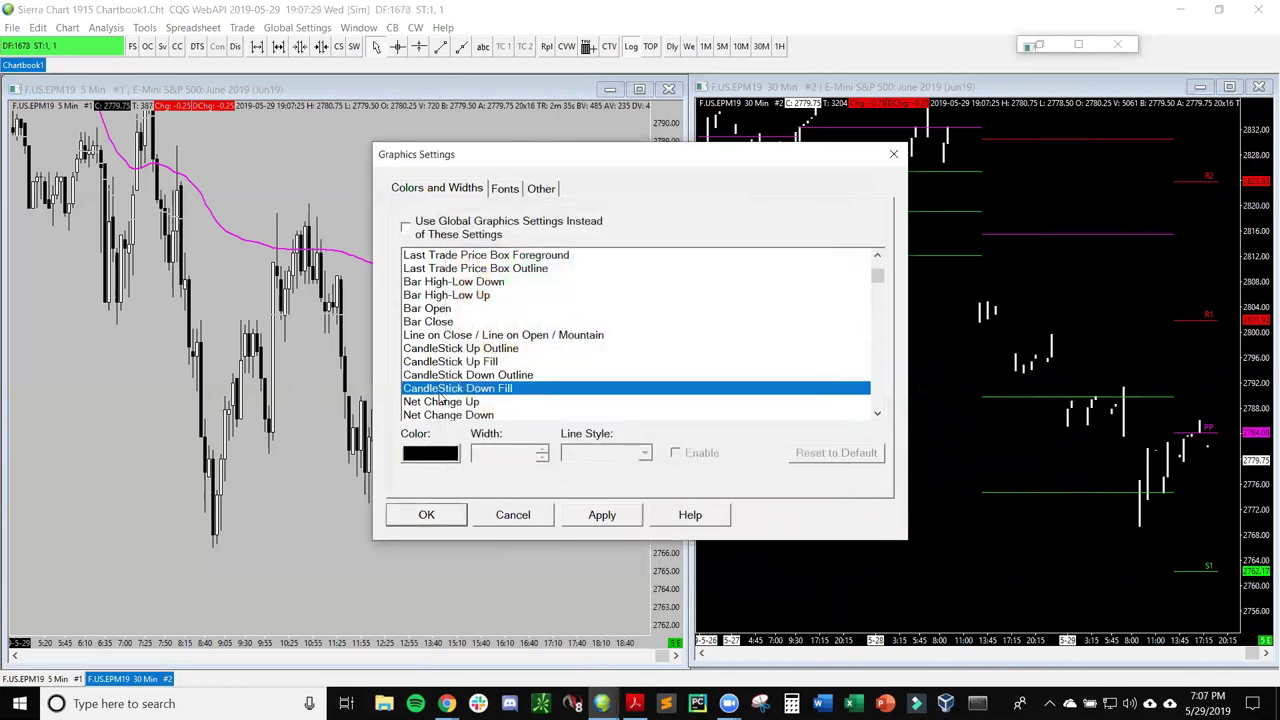
pyautogui.click(440, 453)
pyautogui.click(460, 462)
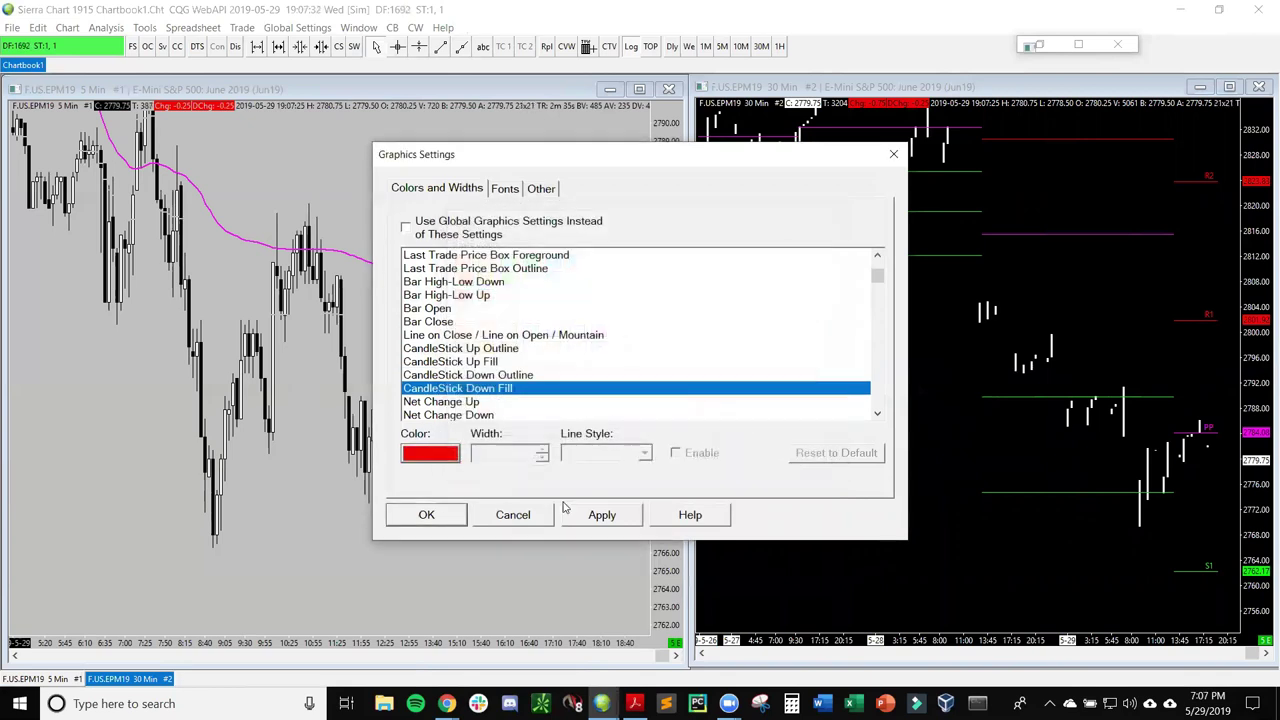
# Close Graphics Settings and zoom the 30-minute chart to spread out its candles
pyautogui.click(430, 514)
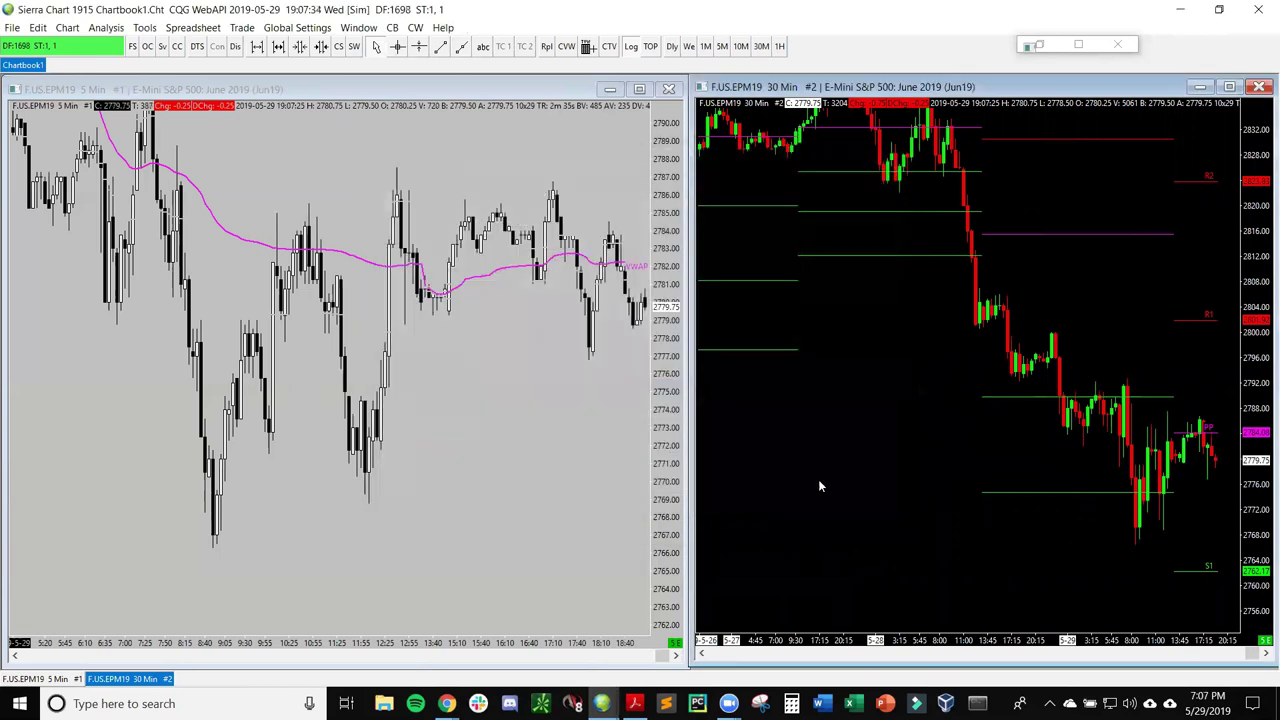
pyautogui.scroll(2, 930, 463)
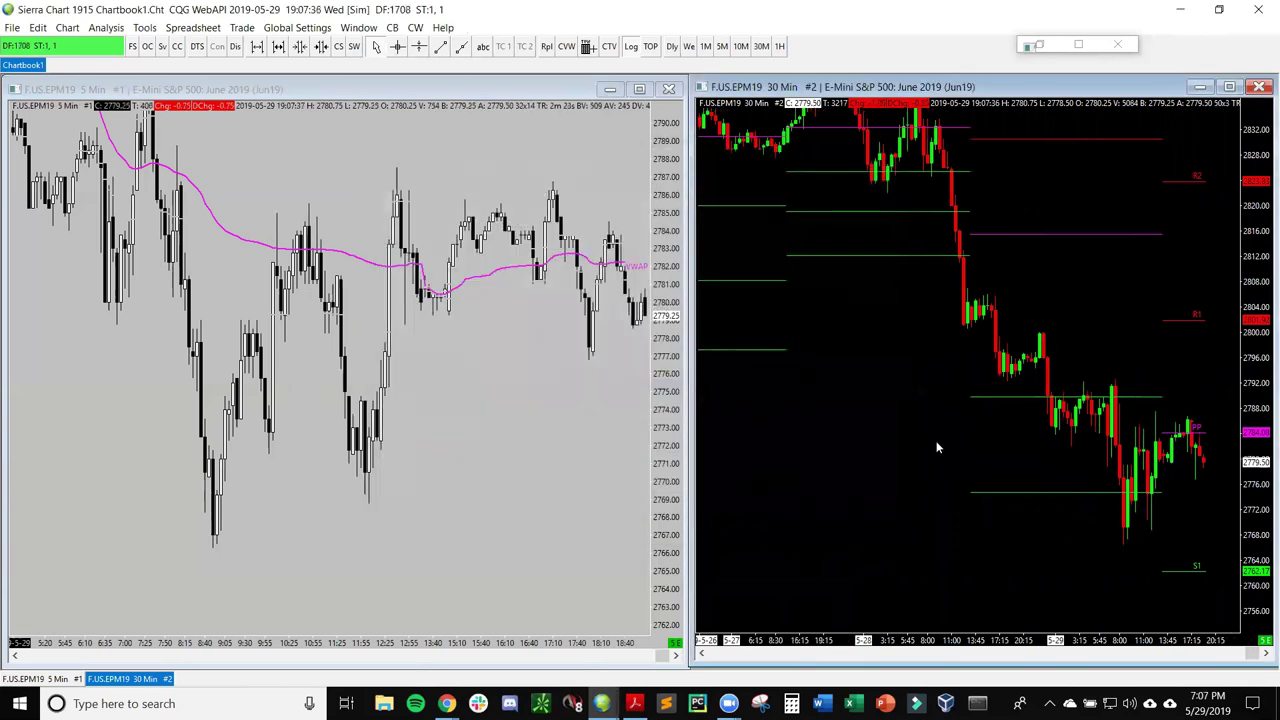
pyautogui.scroll(1, 937, 447)
pyautogui.scroll(1, 937, 447)
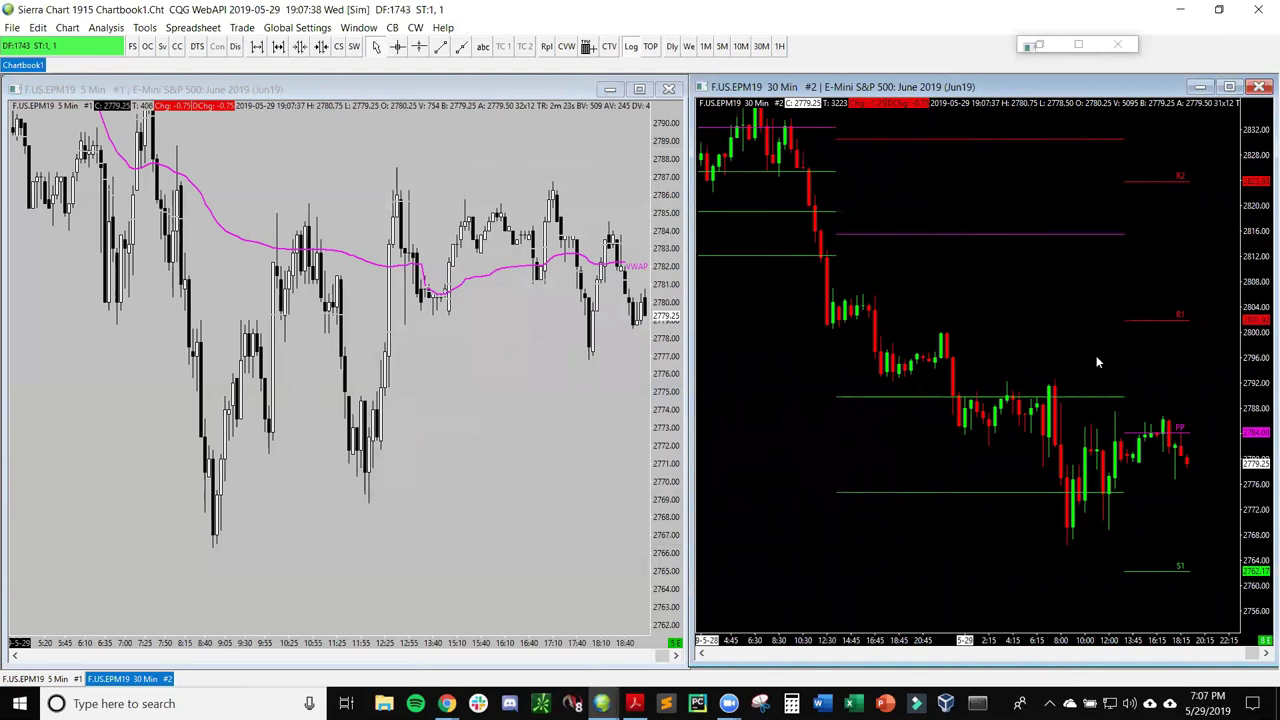
# On the 5-minute chart, show slightly more history, sketch a test trendline, and open Replay
pyautogui.click(543, 400)
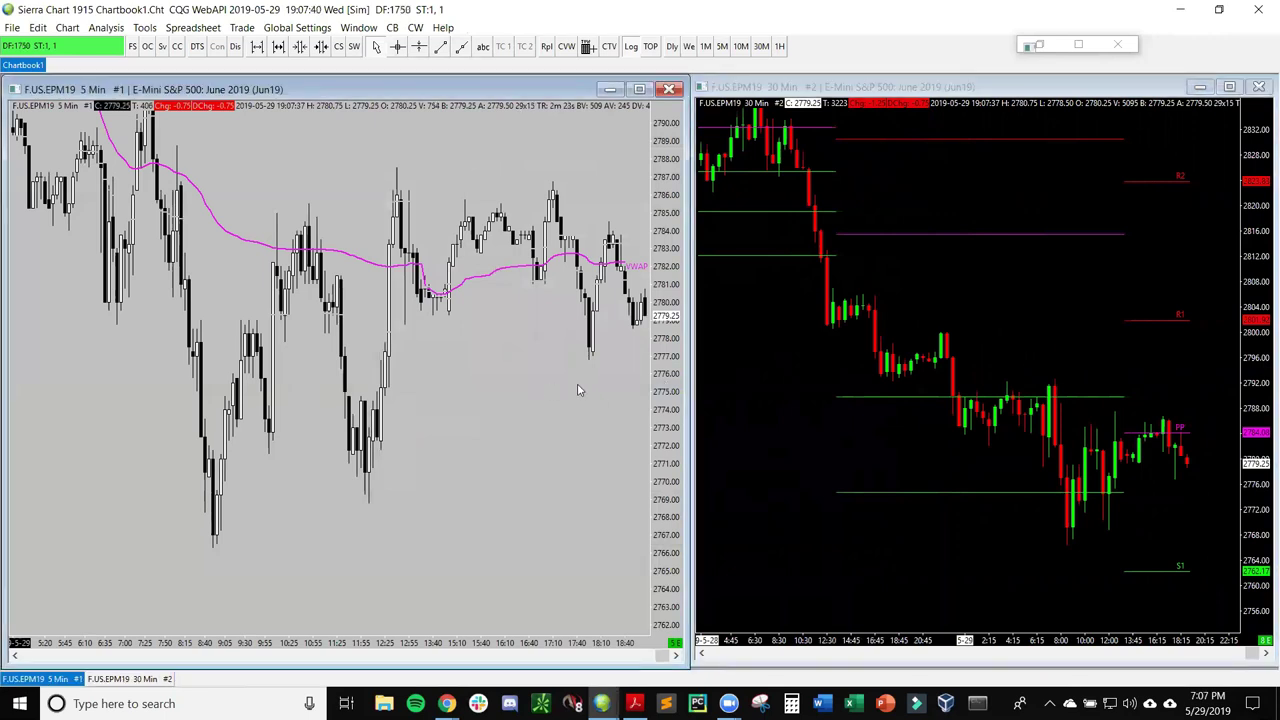
pyautogui.scroll(-1, 586, 423)
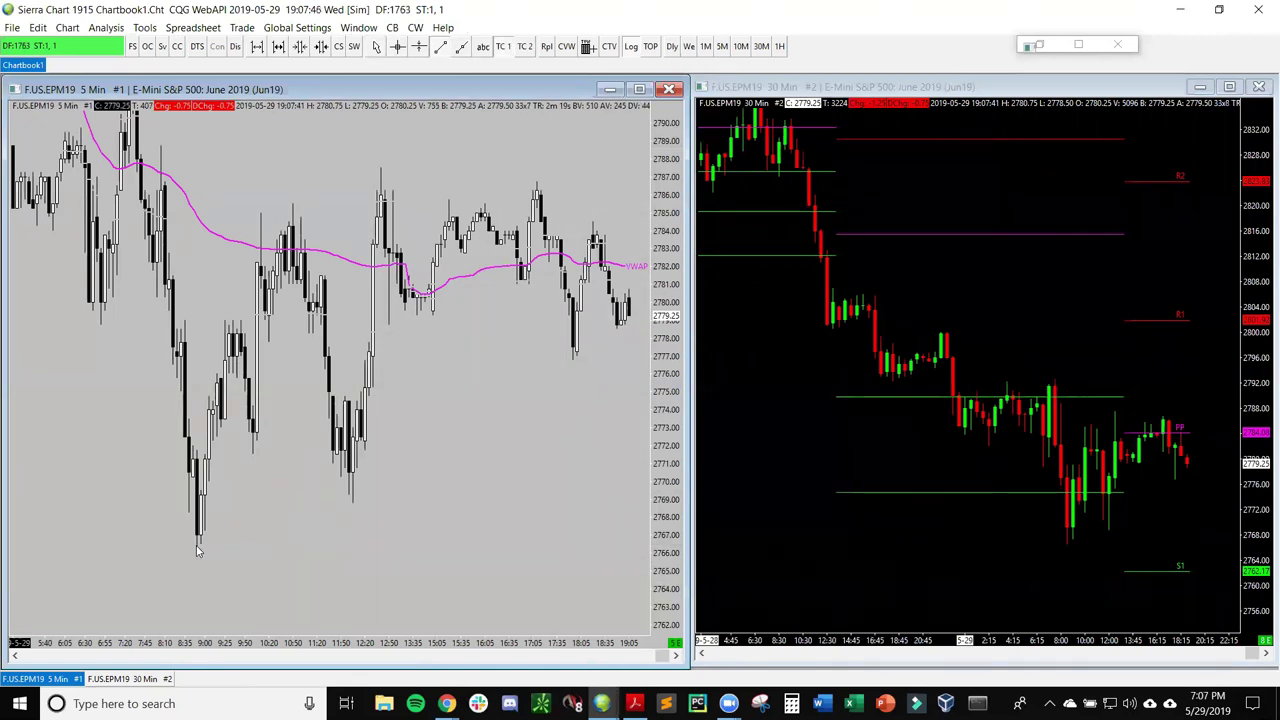
pyautogui.moveTo(197, 548); pyautogui.dragTo(558, 387)
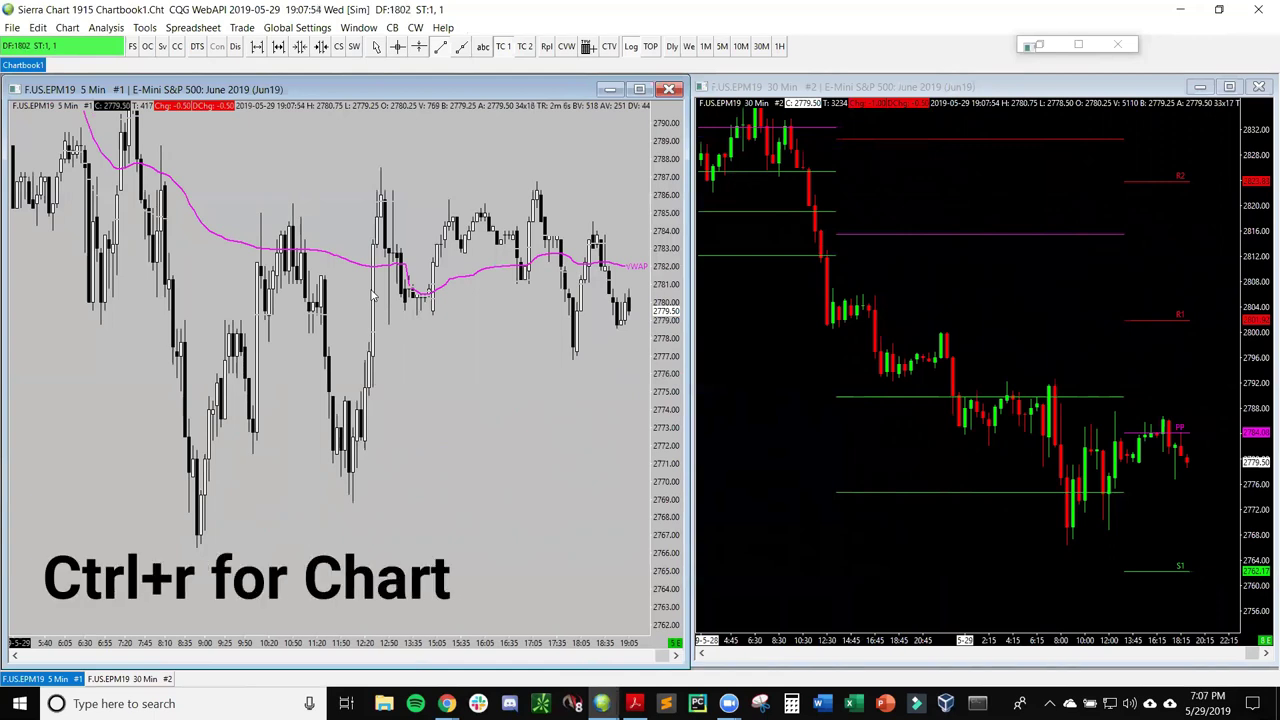
pyautogui.hotkey('ctrl', 'r')
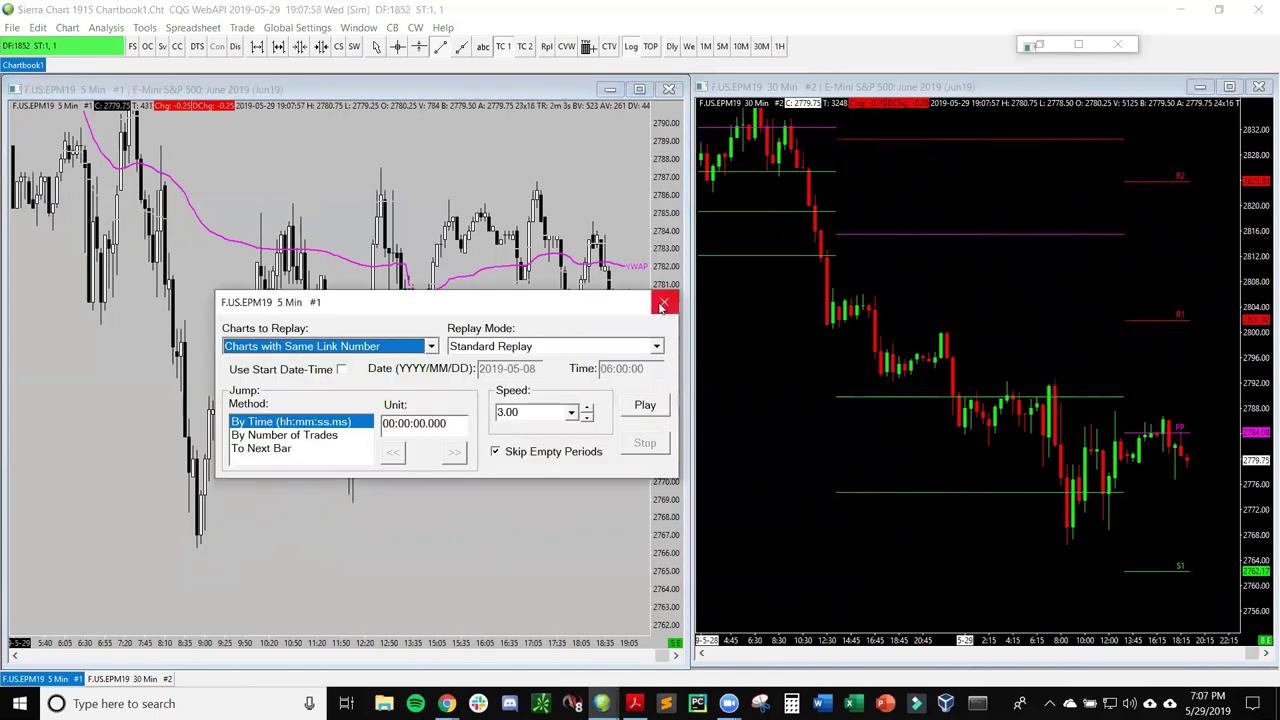
pyautogui.click(664, 306)
pyautogui.click(67, 27)
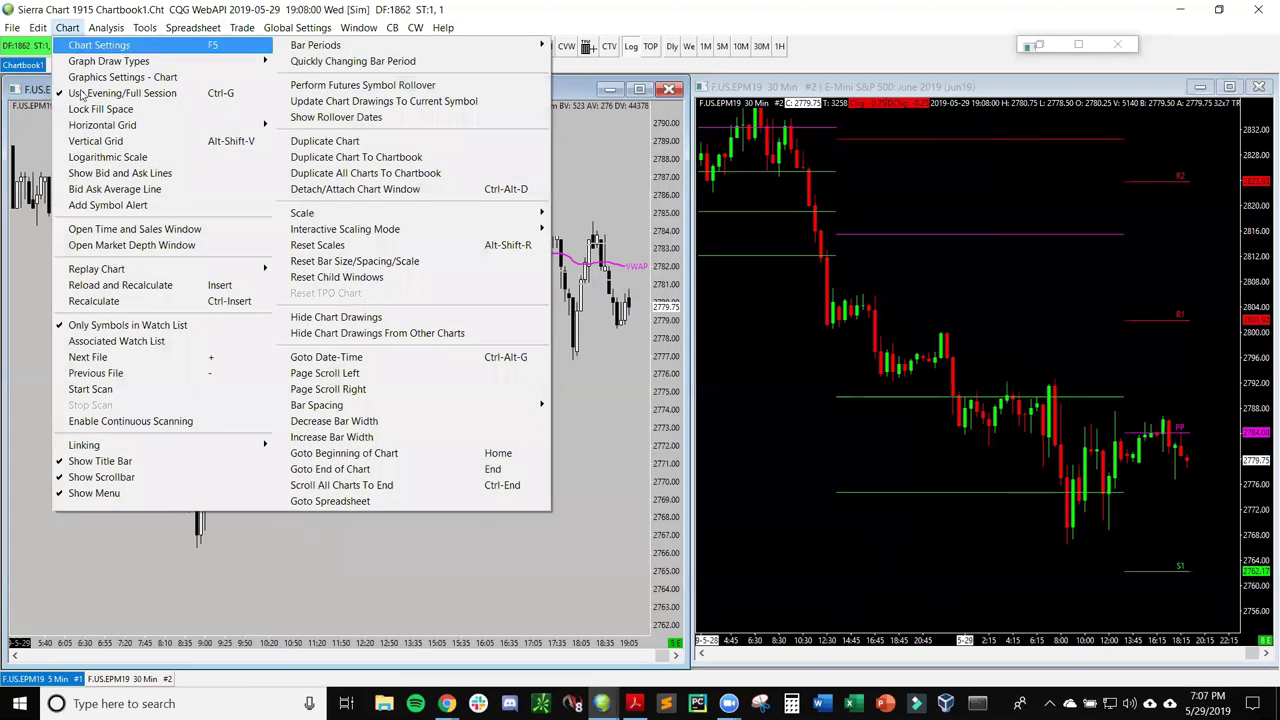
pyautogui.moveTo(118, 272)
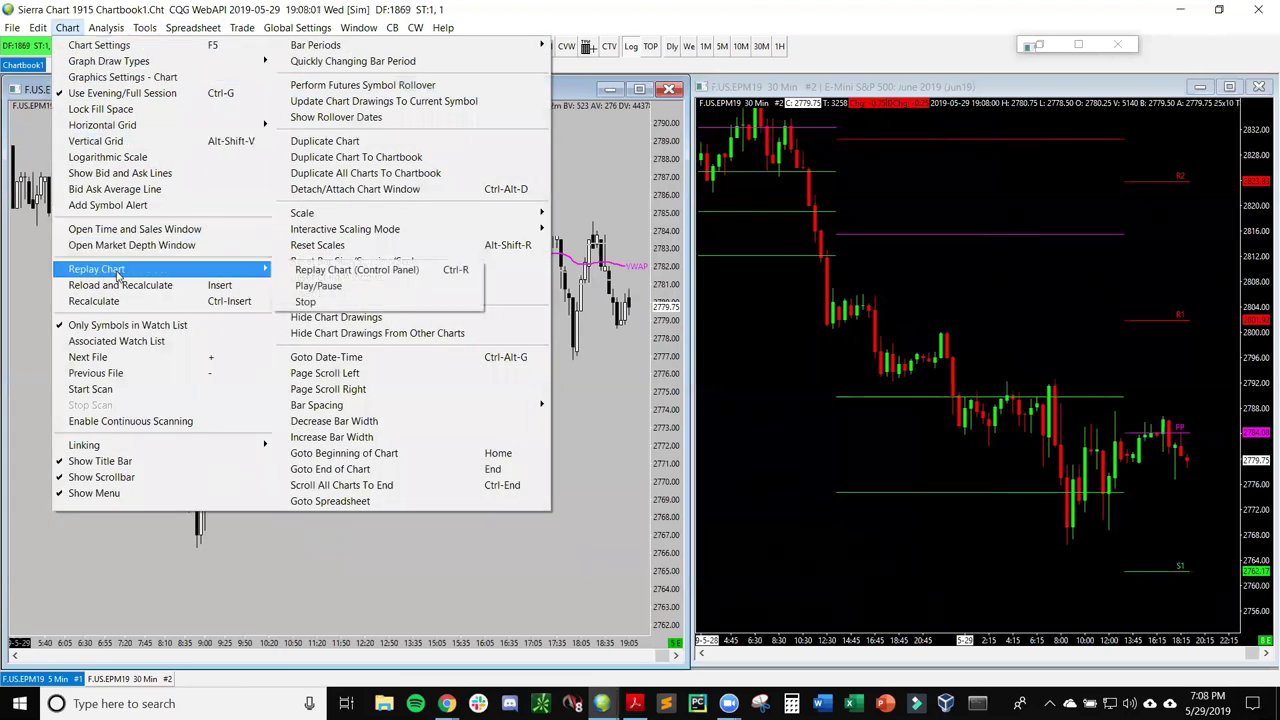
pyautogui.click(347, 270)
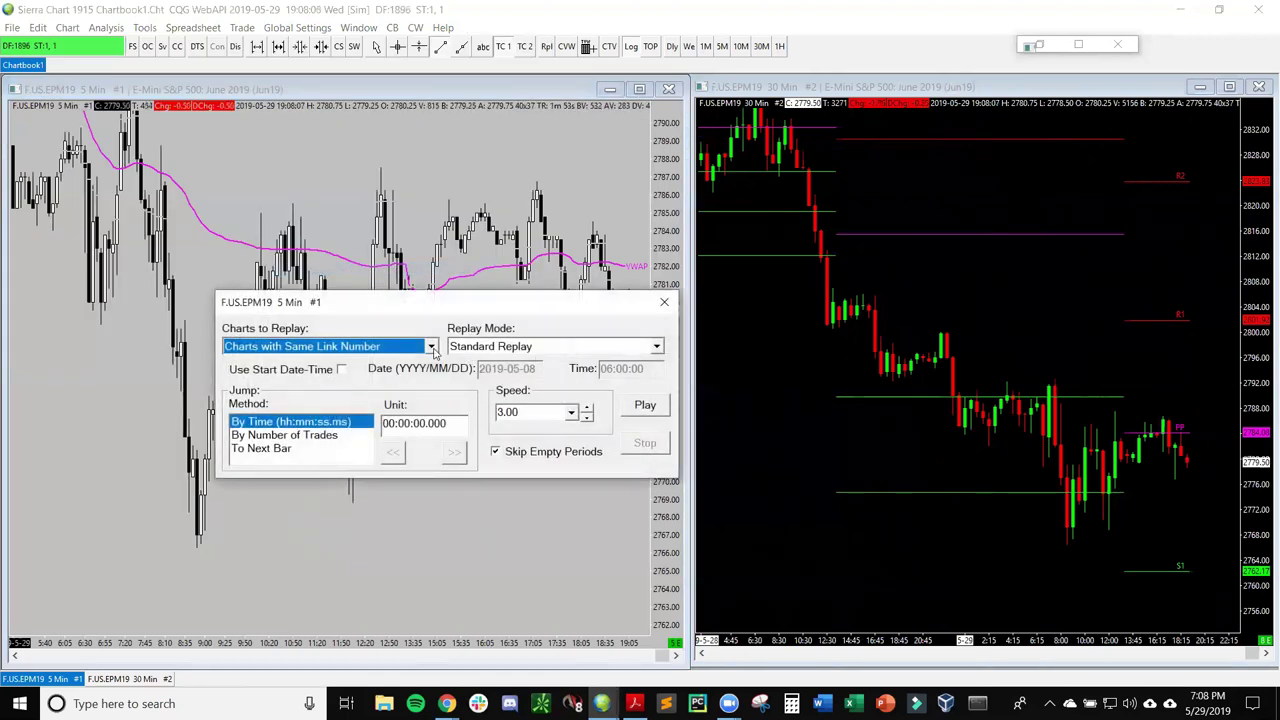
pyautogui.click(432, 345)
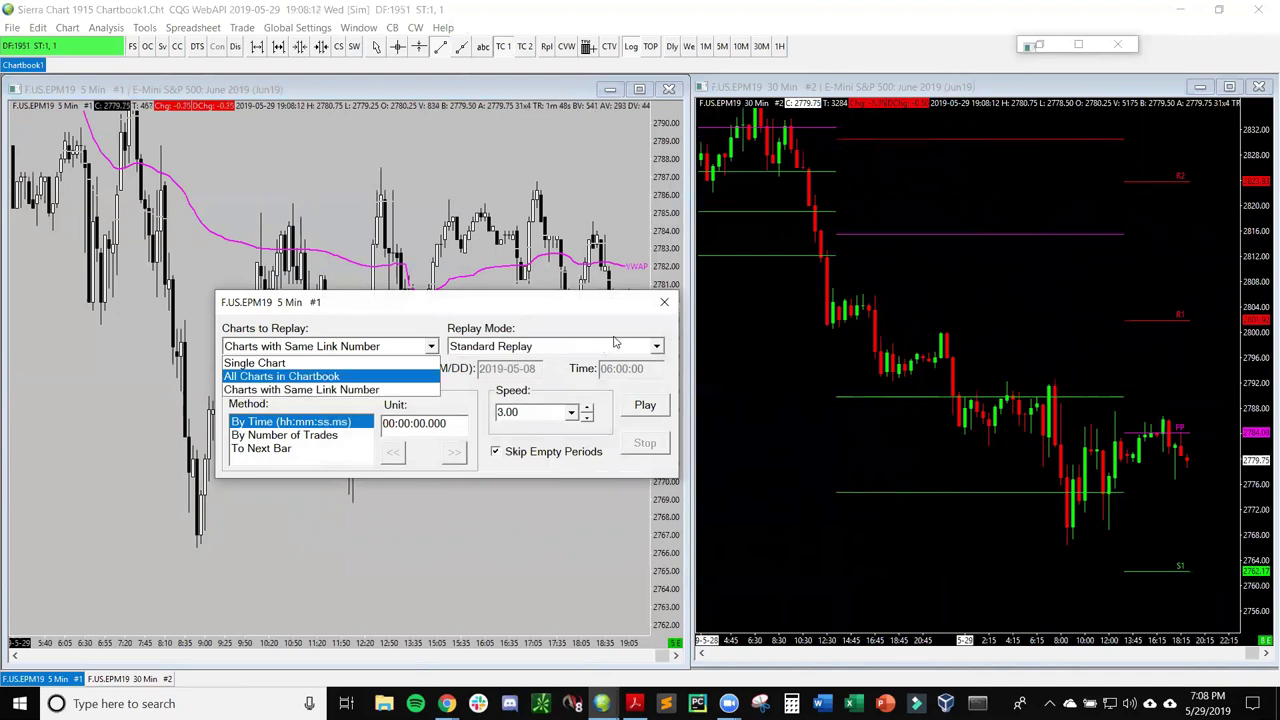
pyautogui.click(316, 392)
pyautogui.click(664, 301)
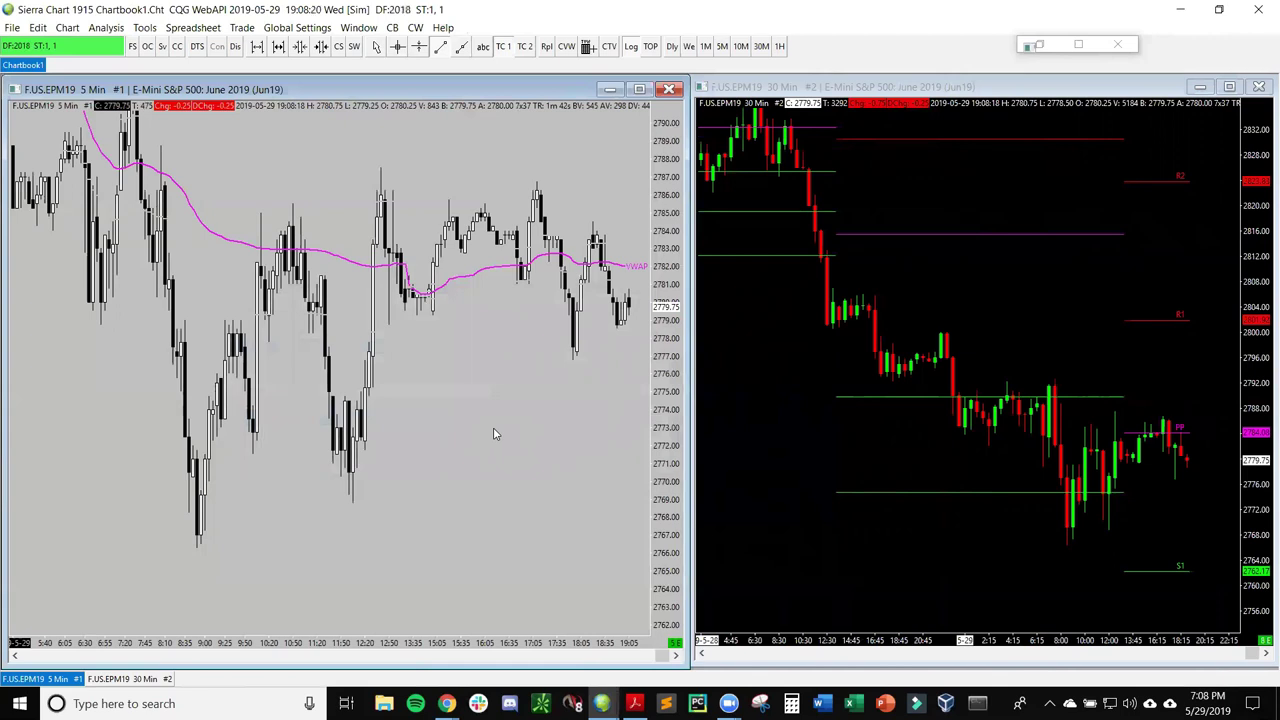
# Set the 5-minute chart's Link Number to 1 in Advanced Settings 2
pyautogui.press('F5')
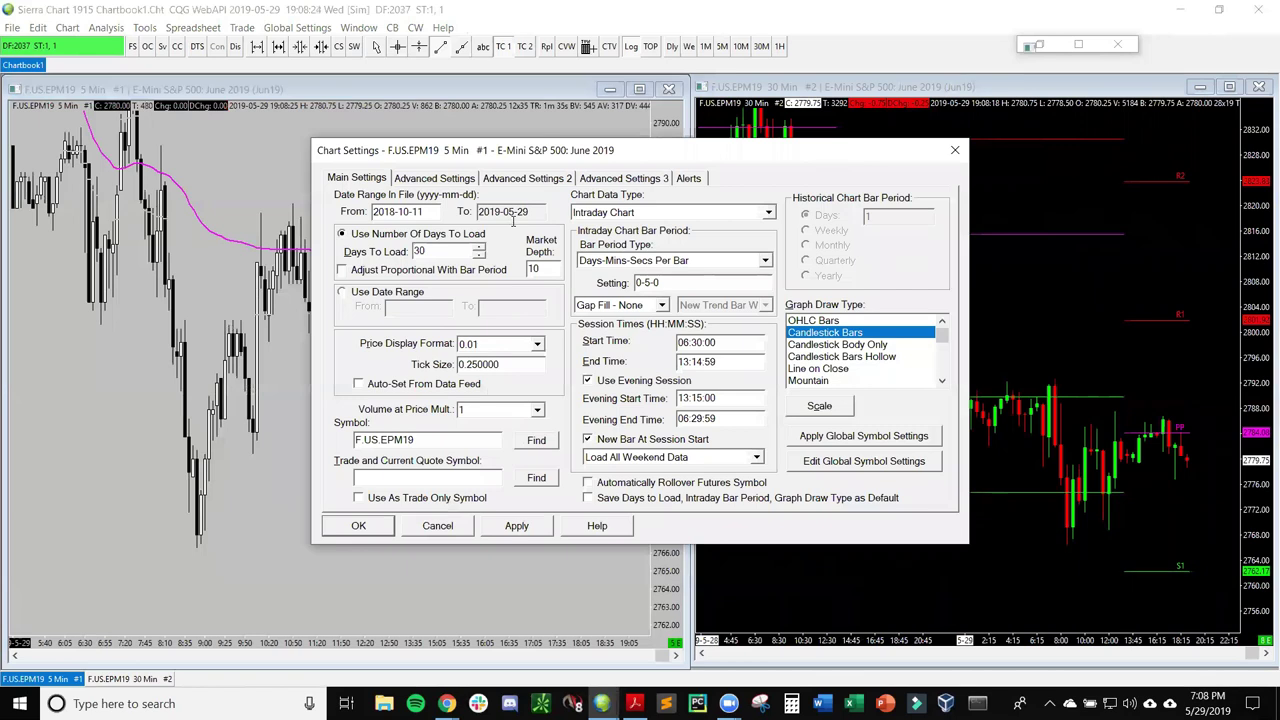
pyautogui.click(509, 181)
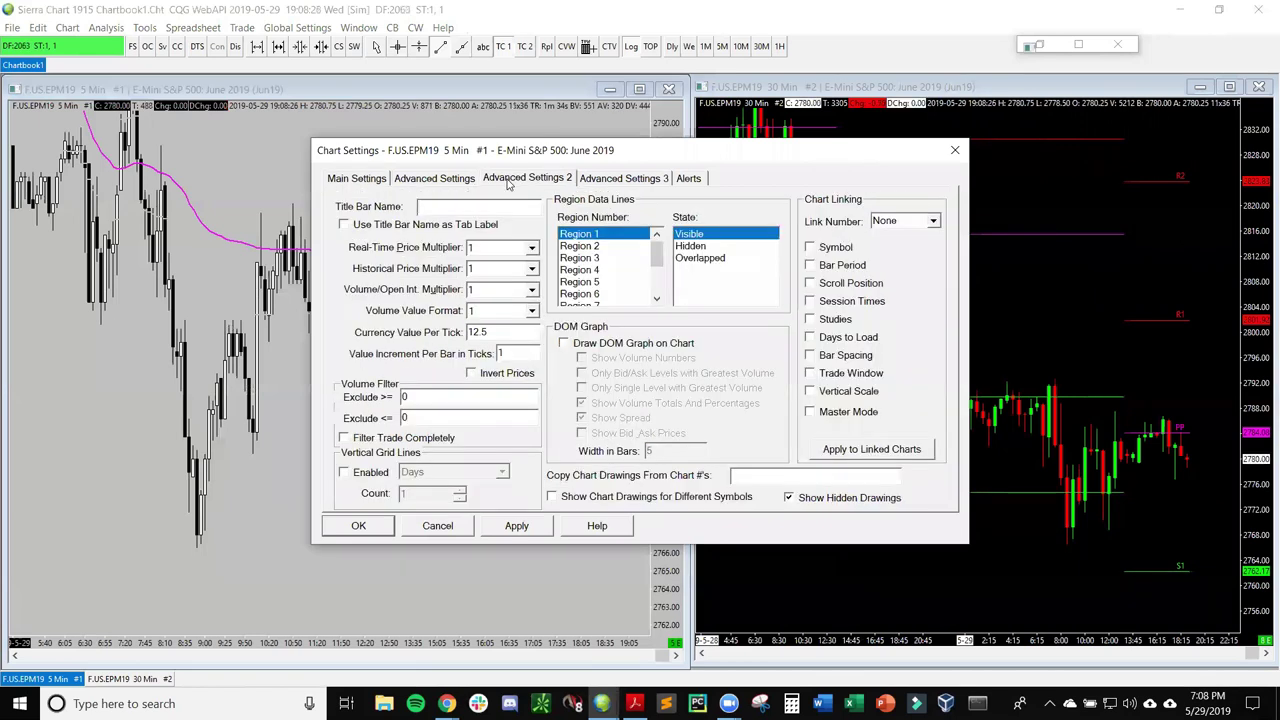
pyautogui.click(933, 222)
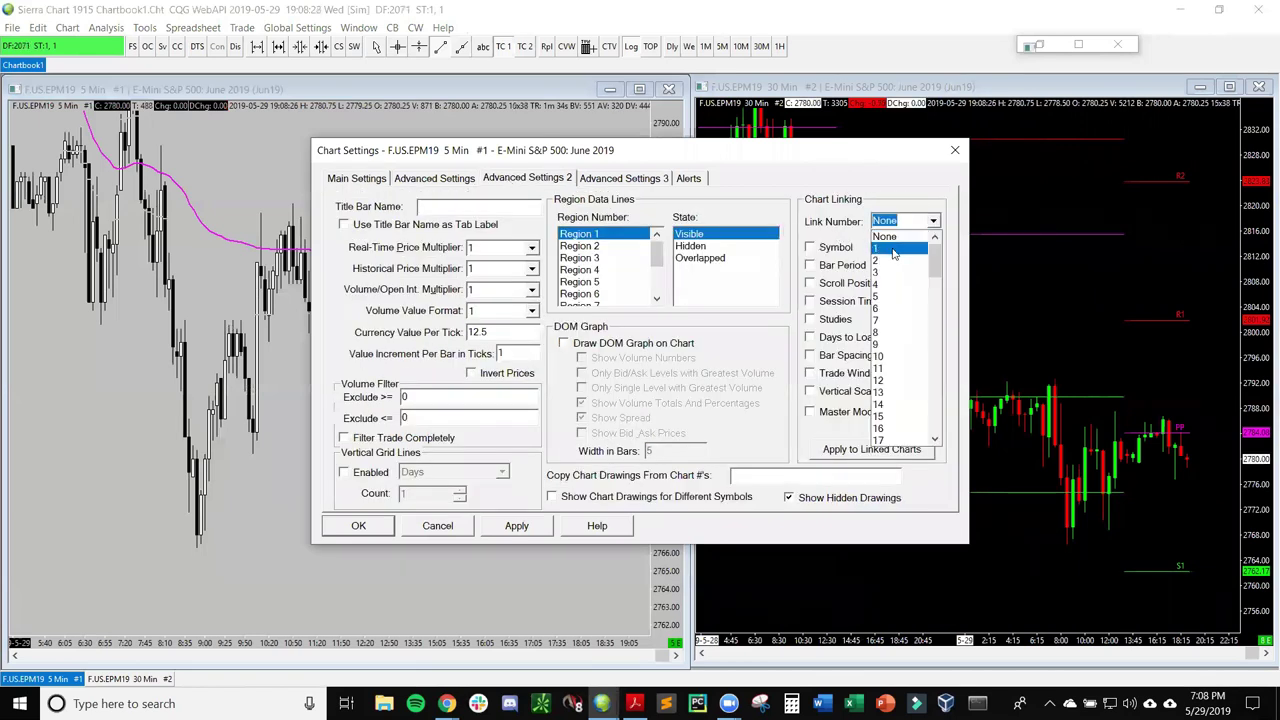
pyautogui.click(895, 247)
pyautogui.click(358, 525)
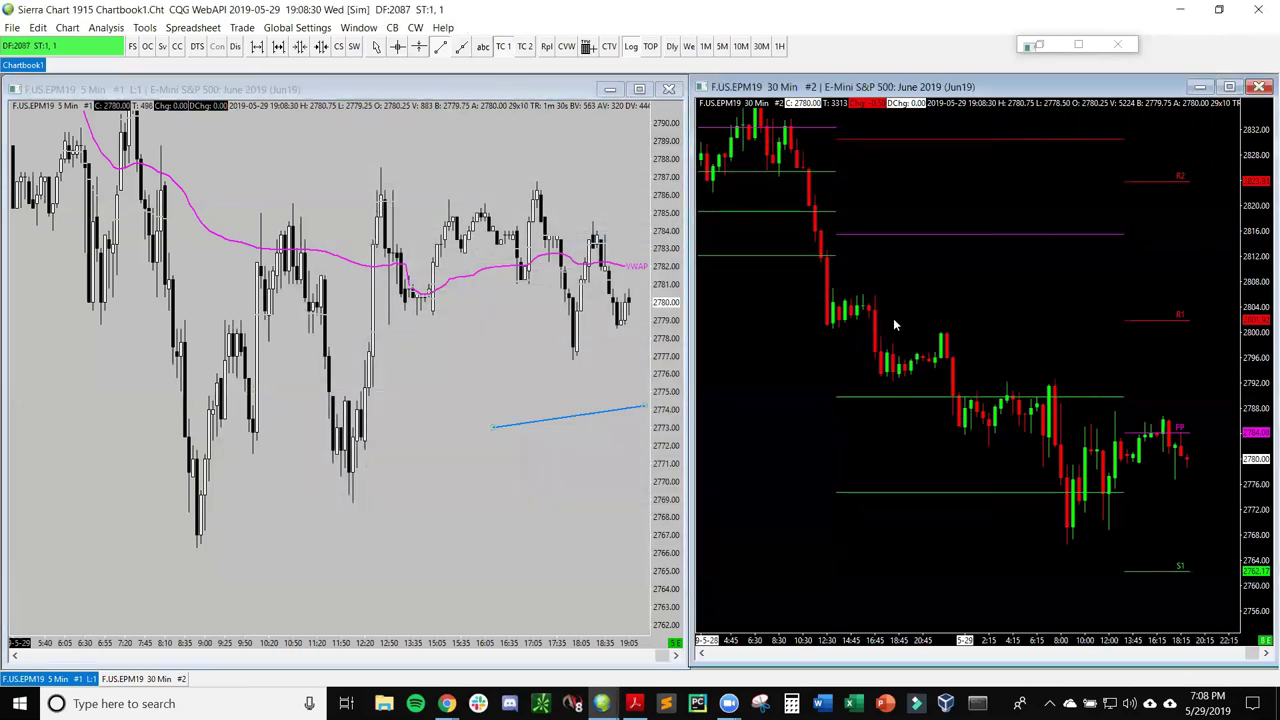
# Set the 30-minute chart's Link Number to 1 and cancel the stray trendline
pyautogui.click(894, 321)
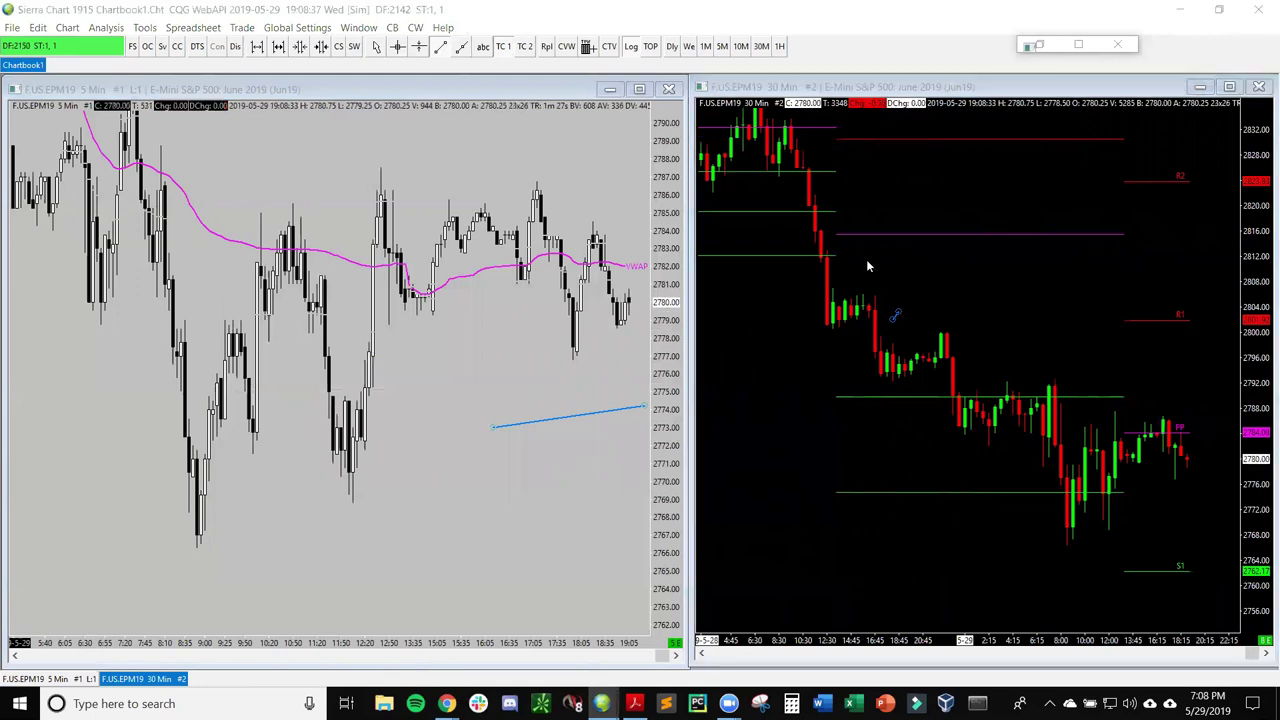
pyautogui.press('F5')
pyautogui.click(548, 180)
pyautogui.click(915, 221)
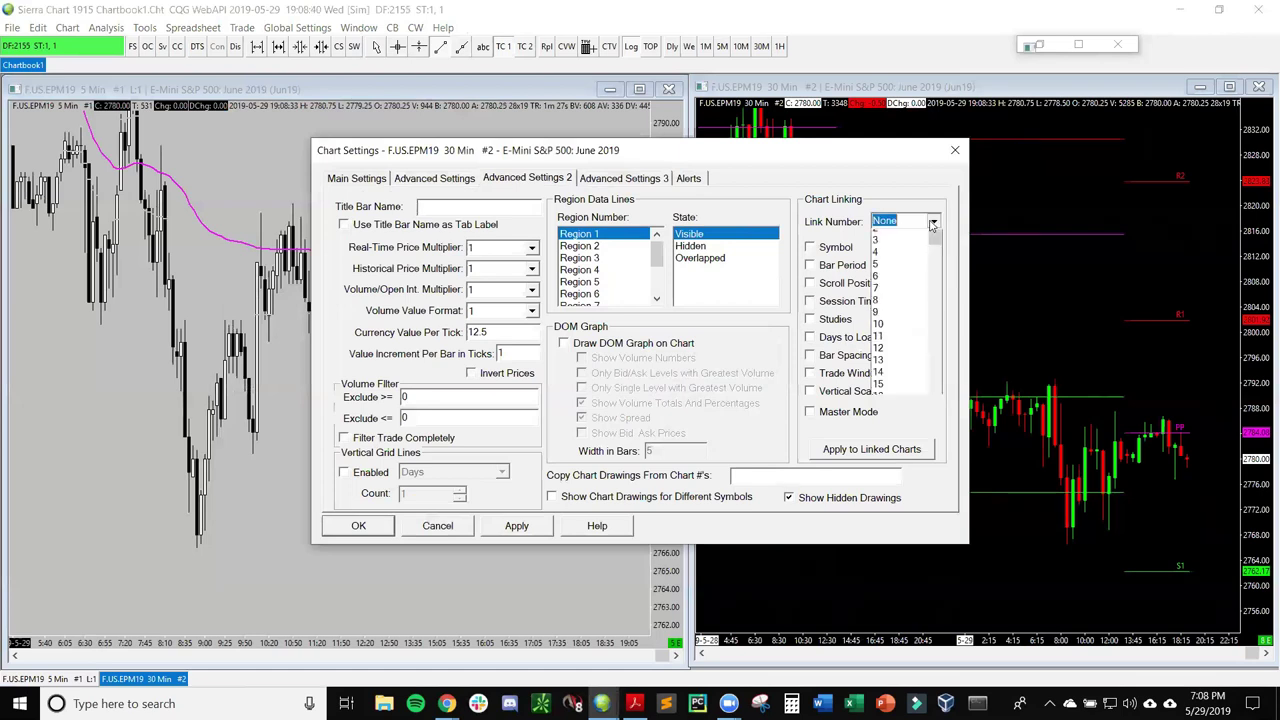
pyautogui.click(890, 247)
pyautogui.click(510, 528)
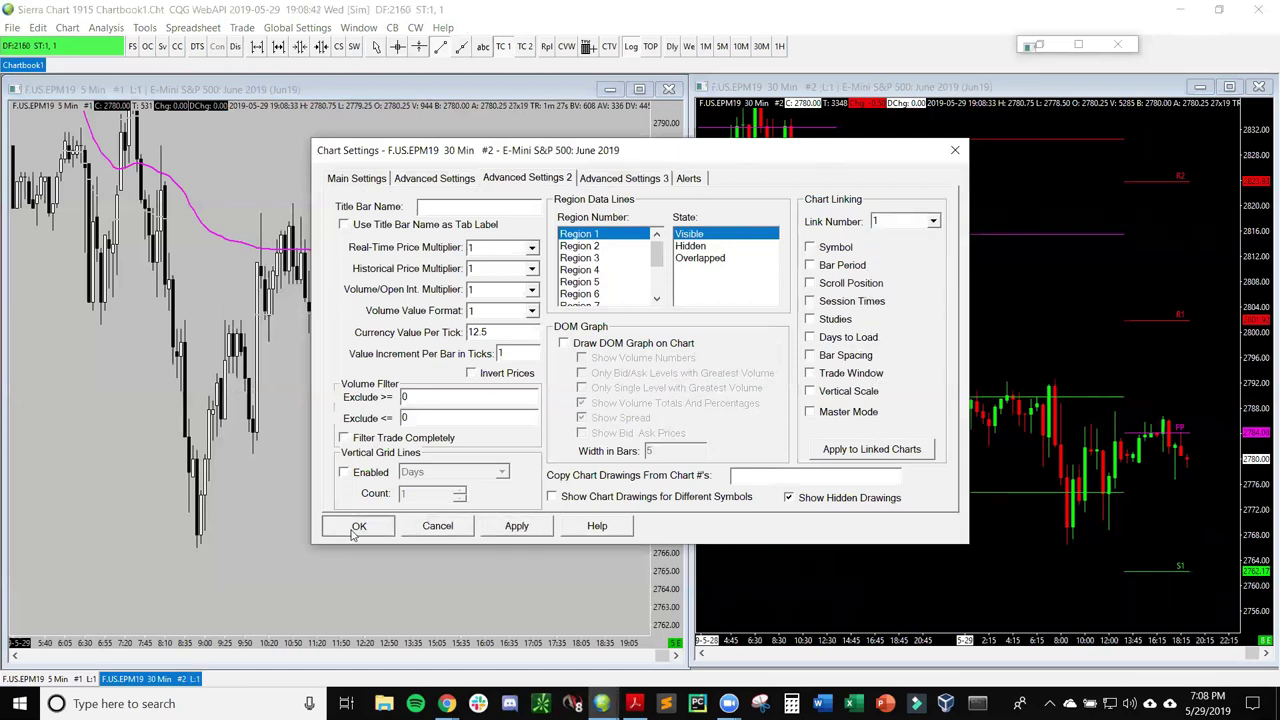
pyautogui.click(356, 528)
pyautogui.press('Escape')
# Change the 5-minute chart's Days To Load from 30 to 60
pyautogui.click(494, 378)
pyautogui.press('F5')
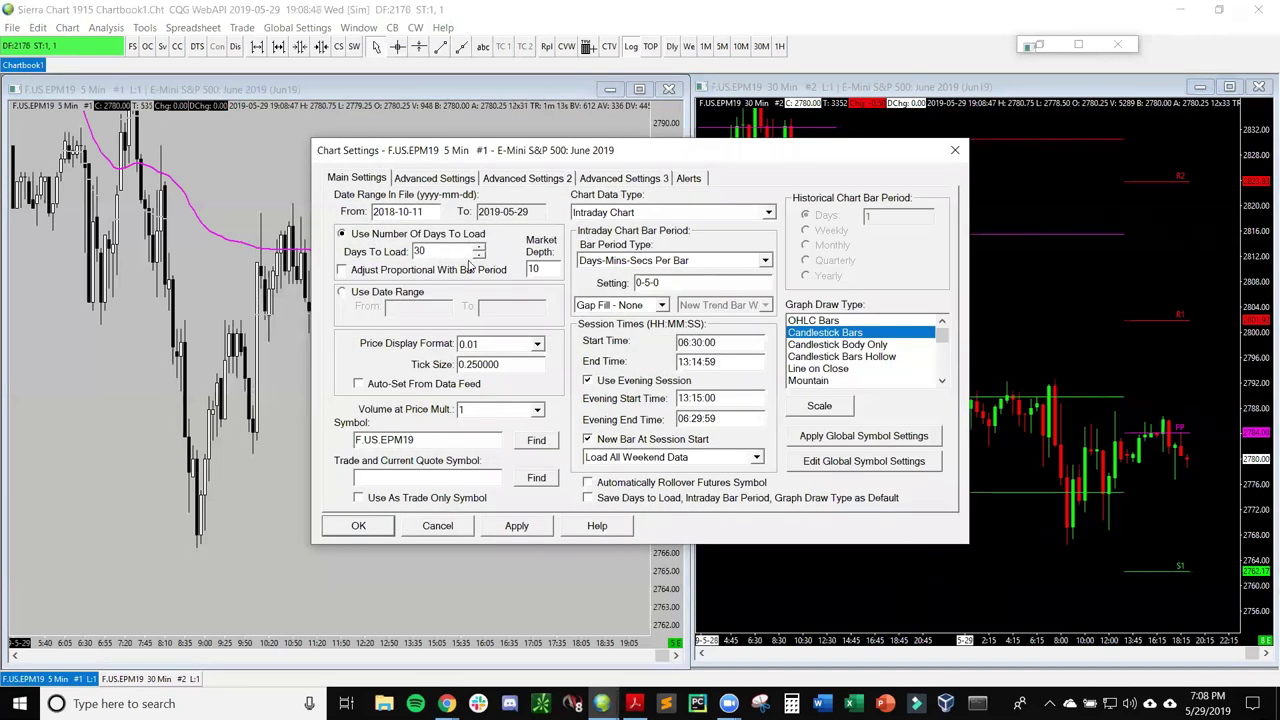
pyautogui.doubleClick(418, 251)
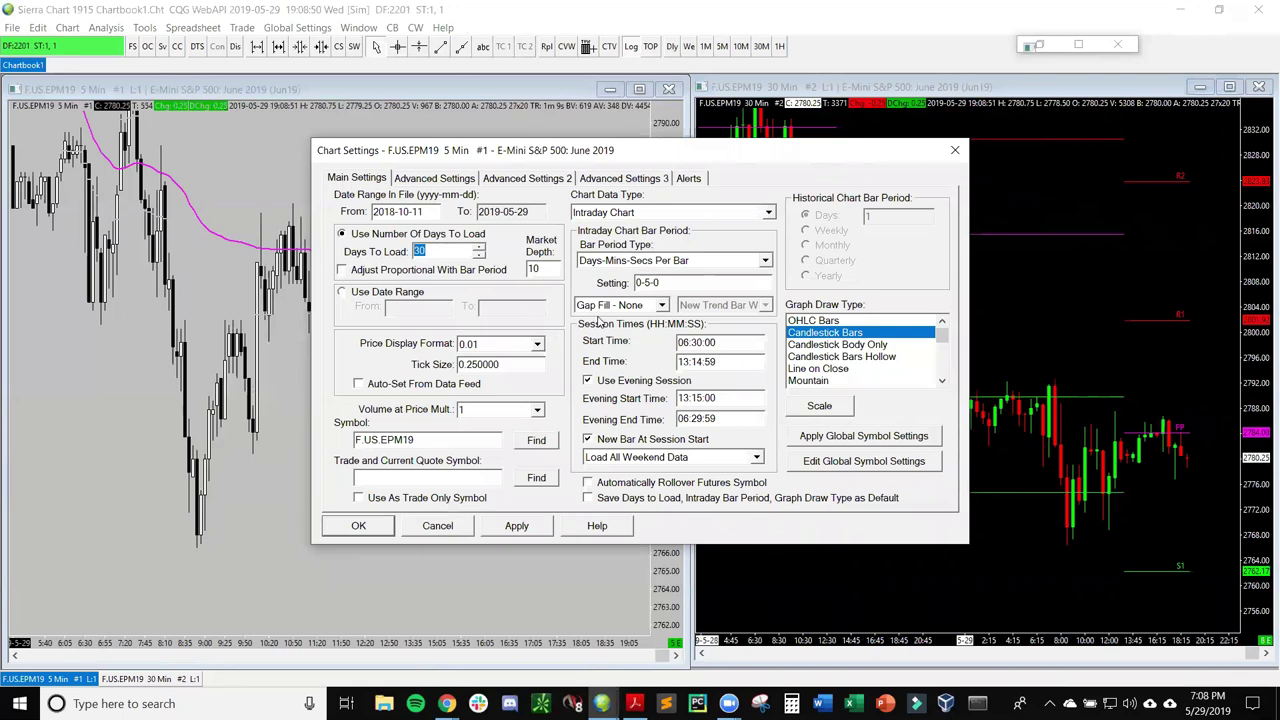
pyautogui.write('60')
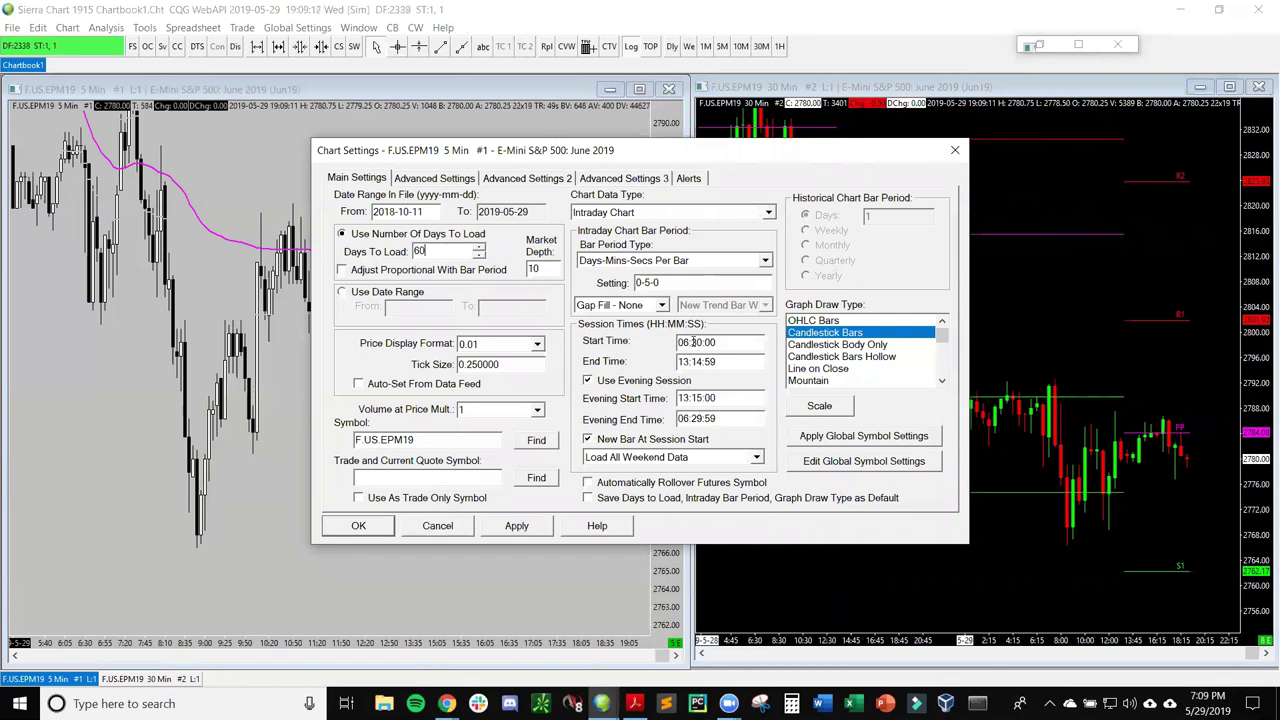
pyautogui.click(517, 527)
pyautogui.click(370, 530)
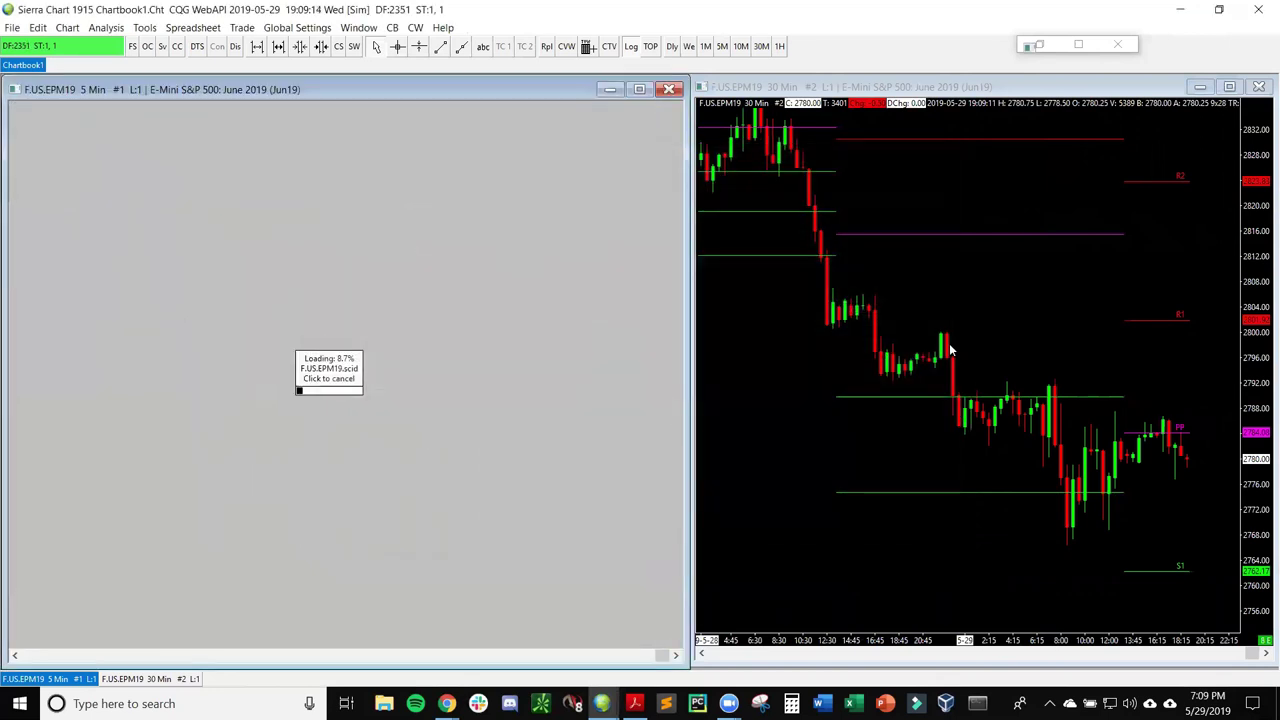
# Change the 30-minute chart's Days To Load to 60
pyautogui.click(936, 335)
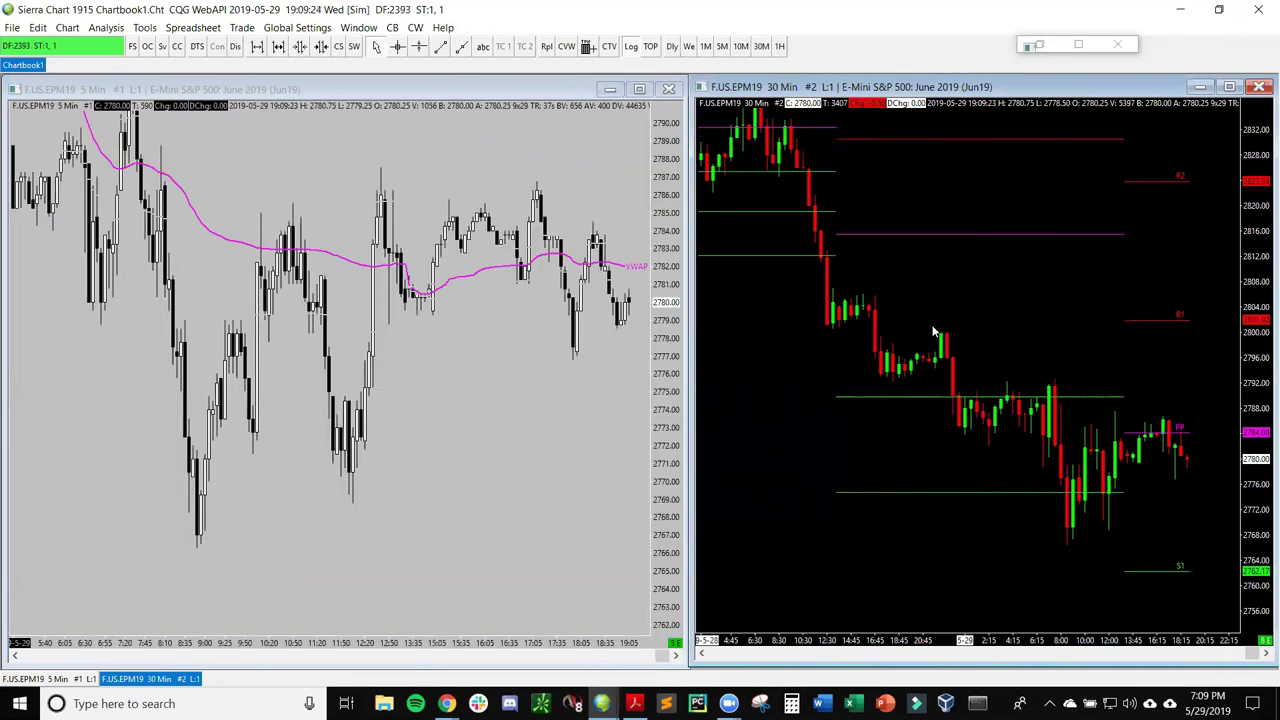
pyautogui.press('F5')
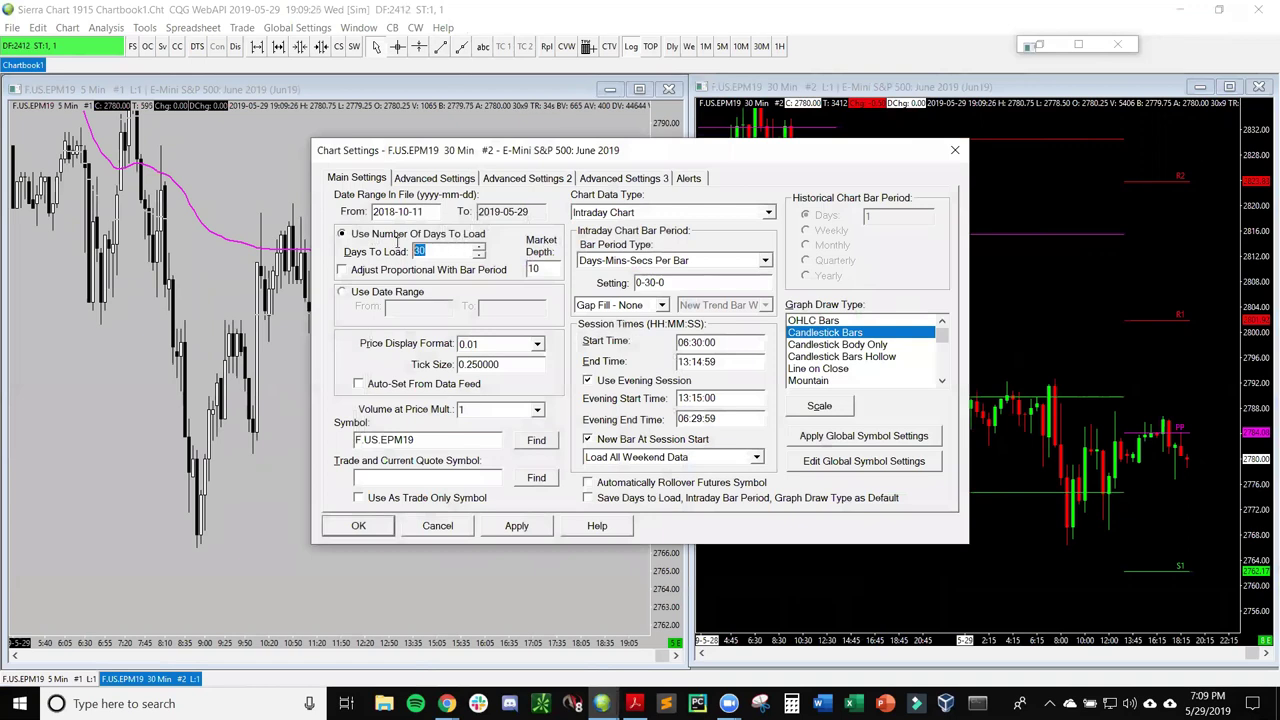
pyautogui.write('60')
pyautogui.click(365, 526)
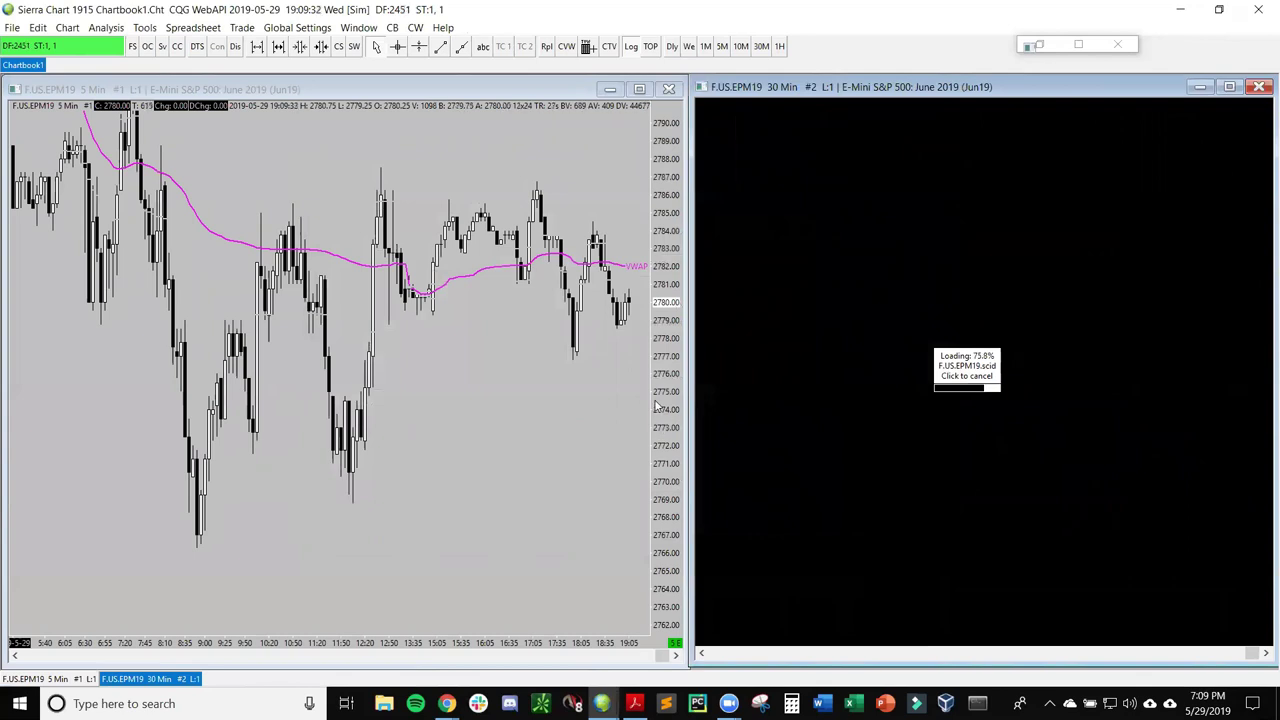
pyautogui.click(582, 423)
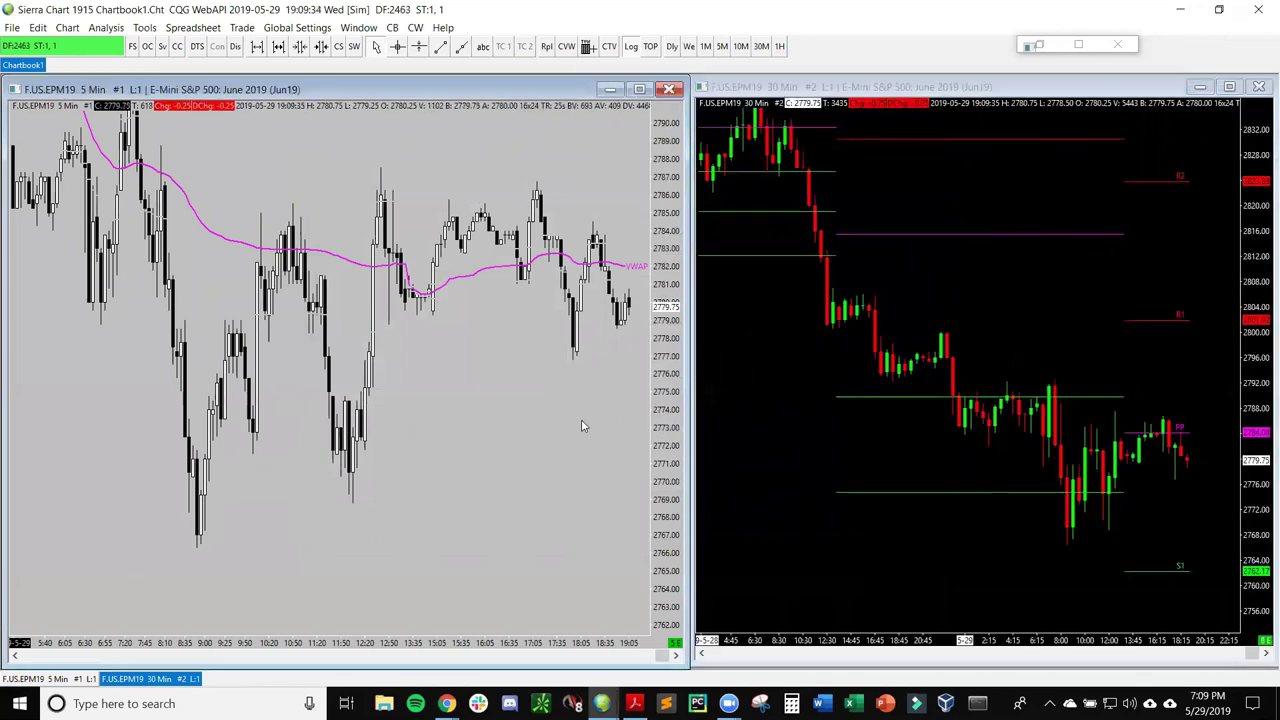
pyautogui.hotkey('ctrl', 'r')
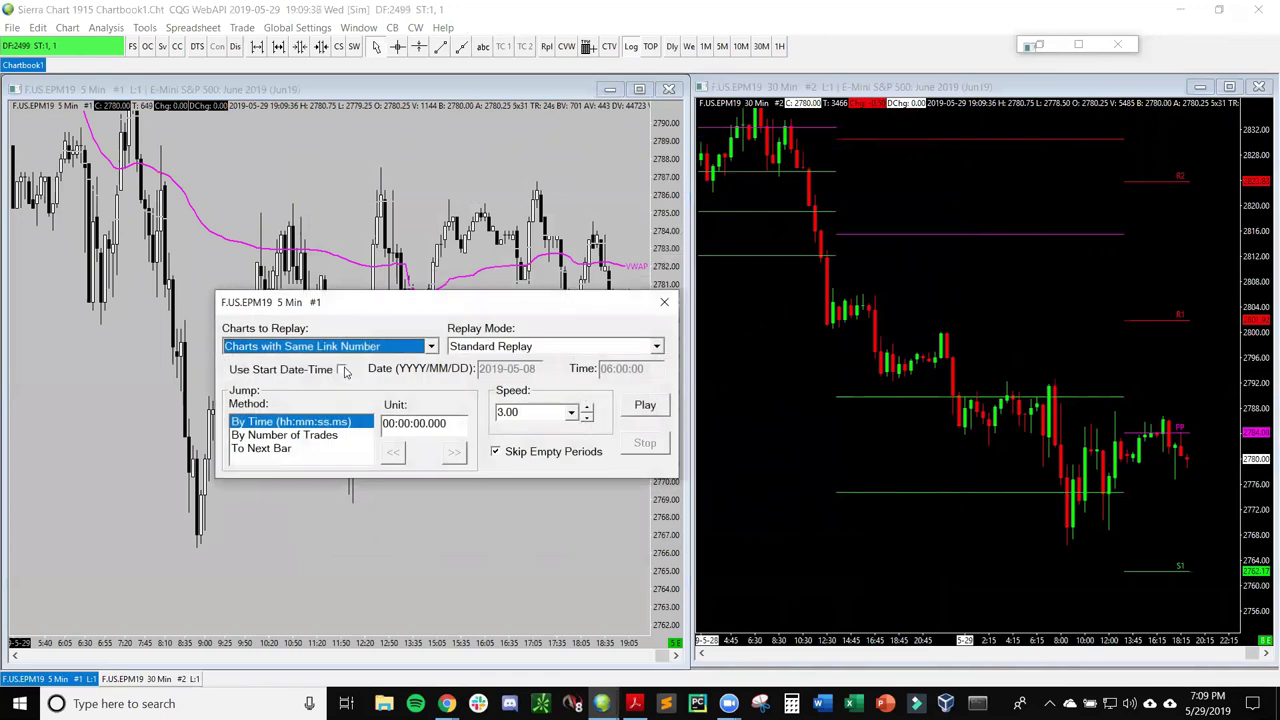
pyautogui.click(335, 366)
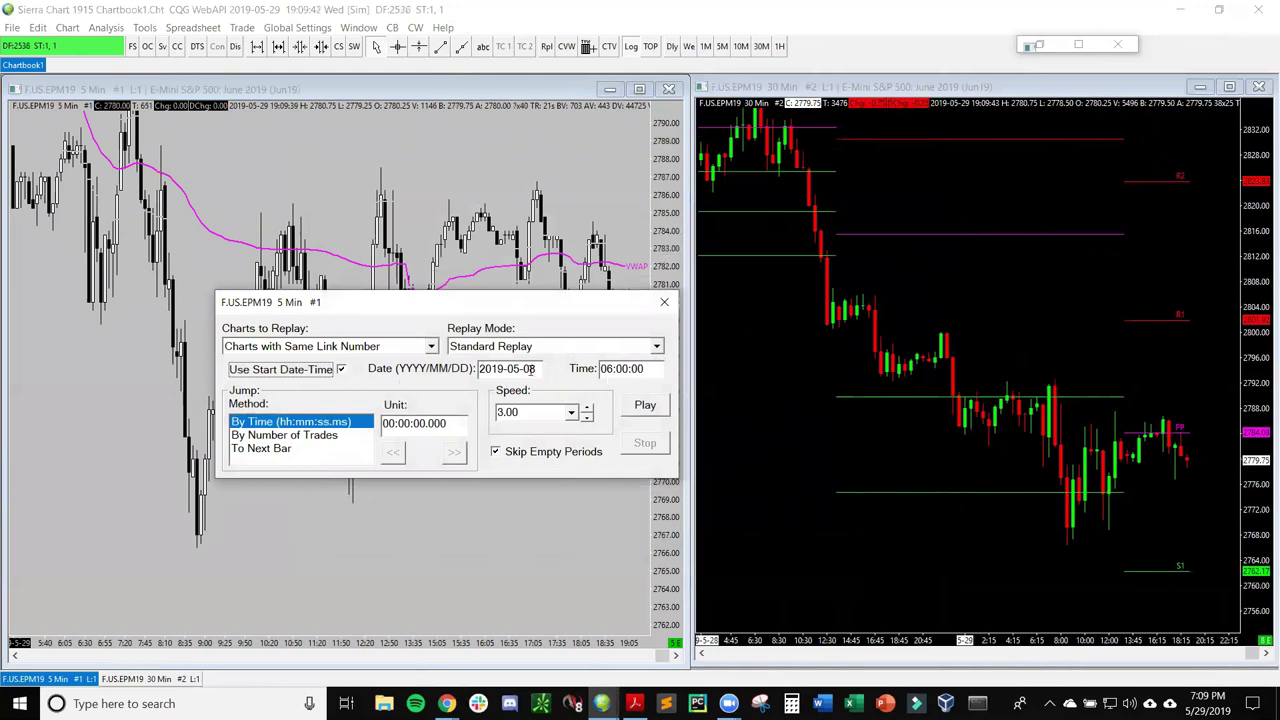
pyautogui.click(668, 306)
pyautogui.click(12, 27)
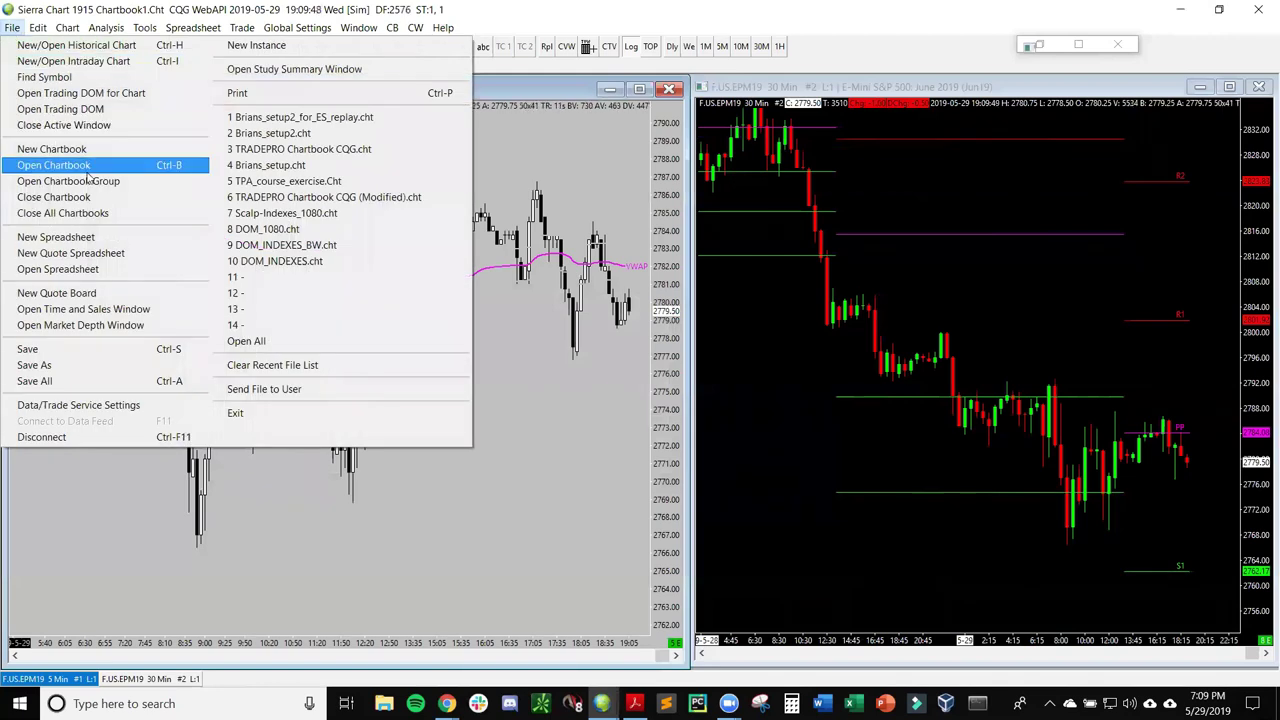
# Open a trading DOM for the June 2019 E-mini S&P contract and close Find Symbol
pyautogui.click(82, 110)
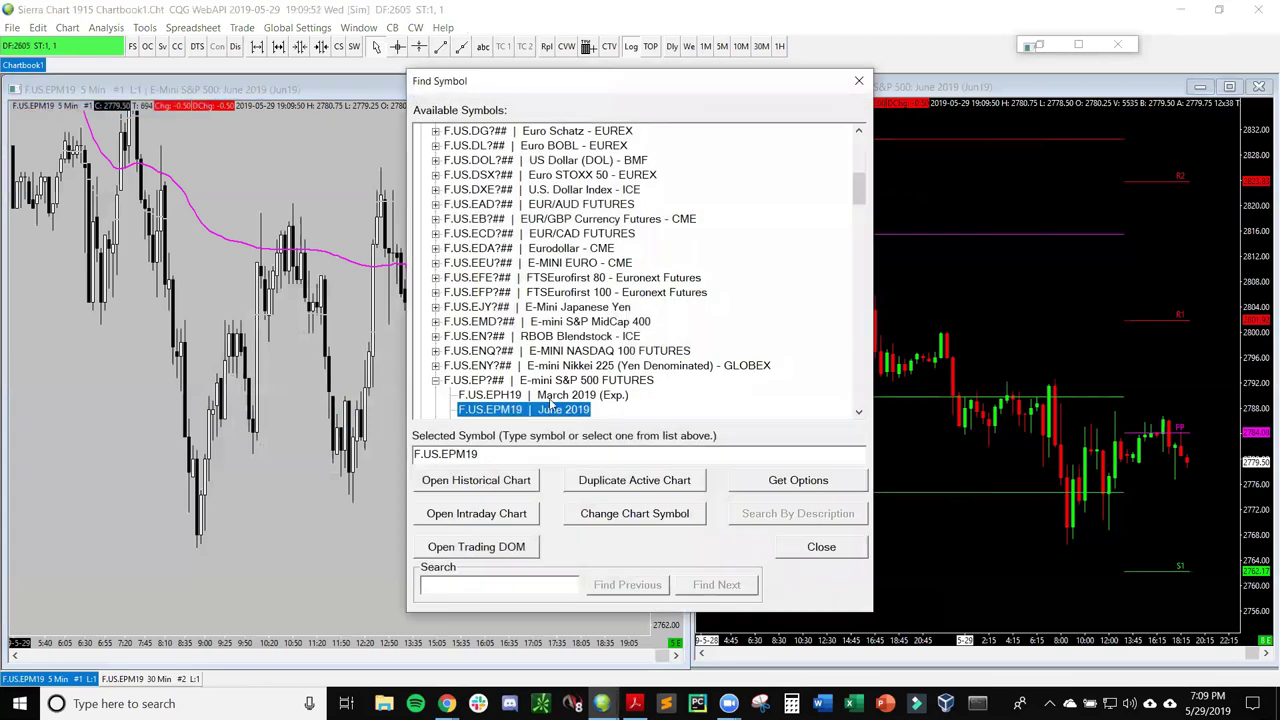
pyautogui.click(508, 545)
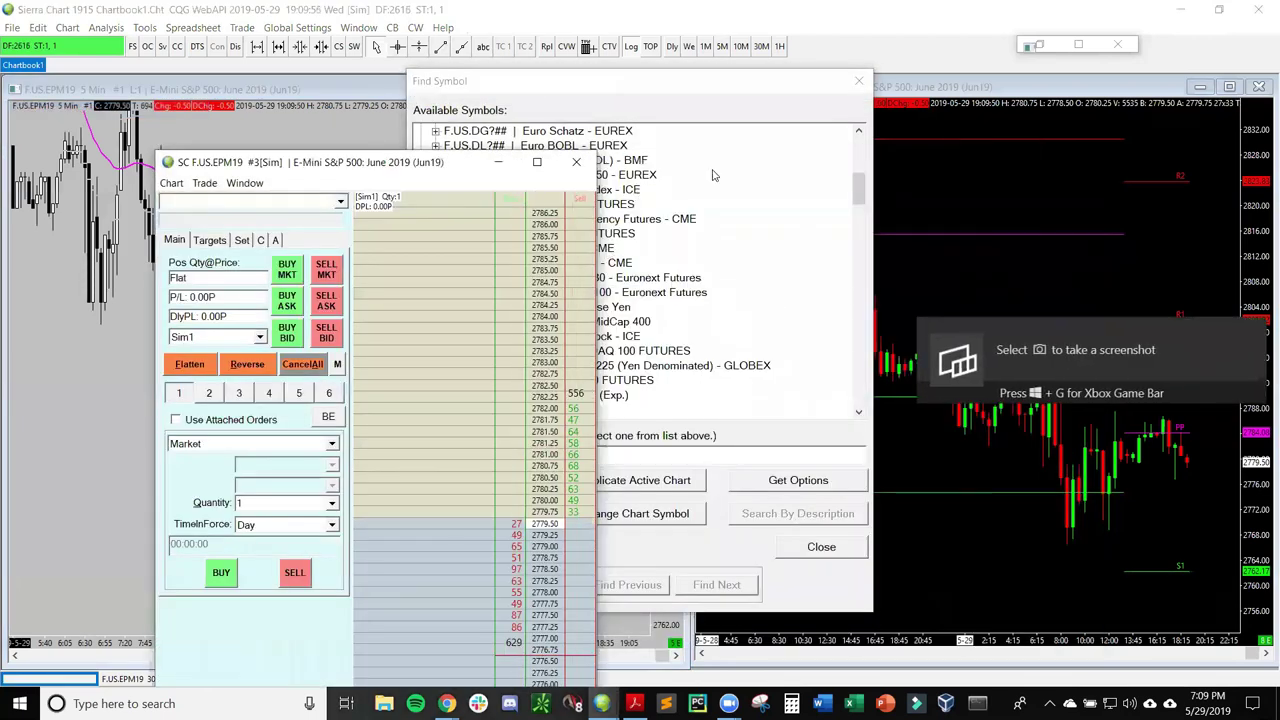
pyautogui.click(857, 81)
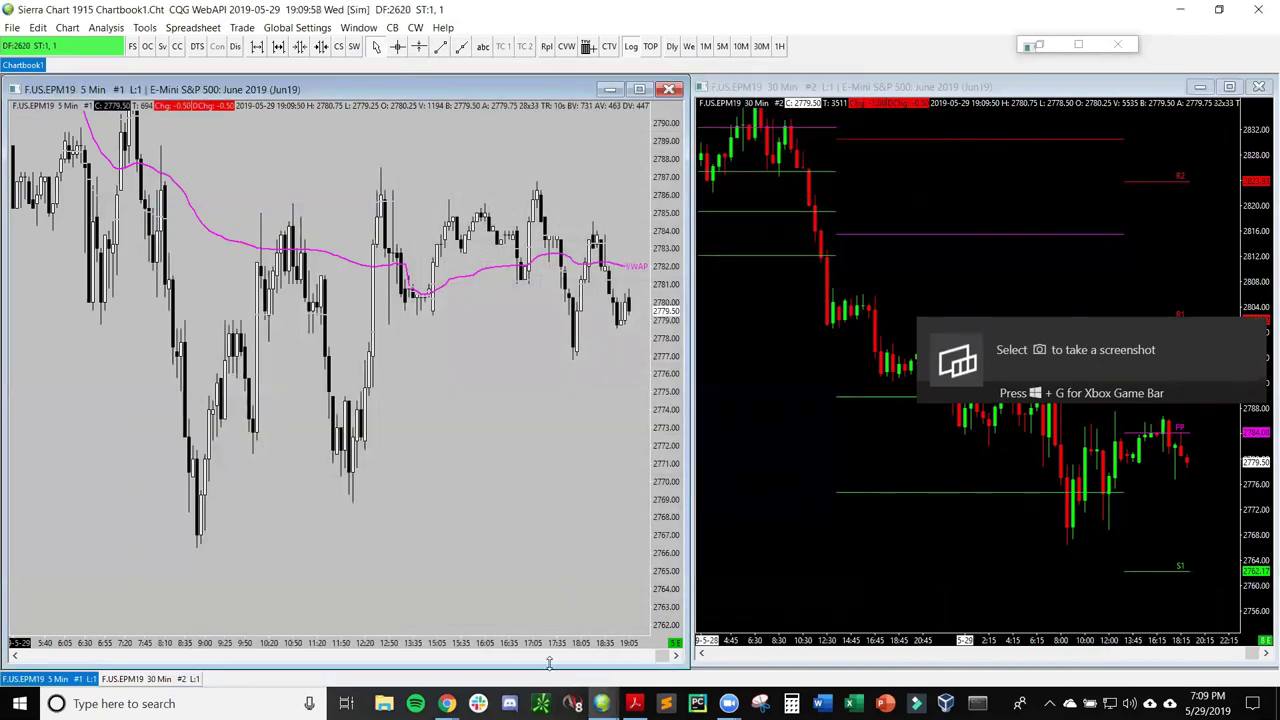
# Bring the DOM window forward, place it over the 5-minute chart, and make it narrower
pyautogui.click(602, 703)
pyautogui.click(868, 632)
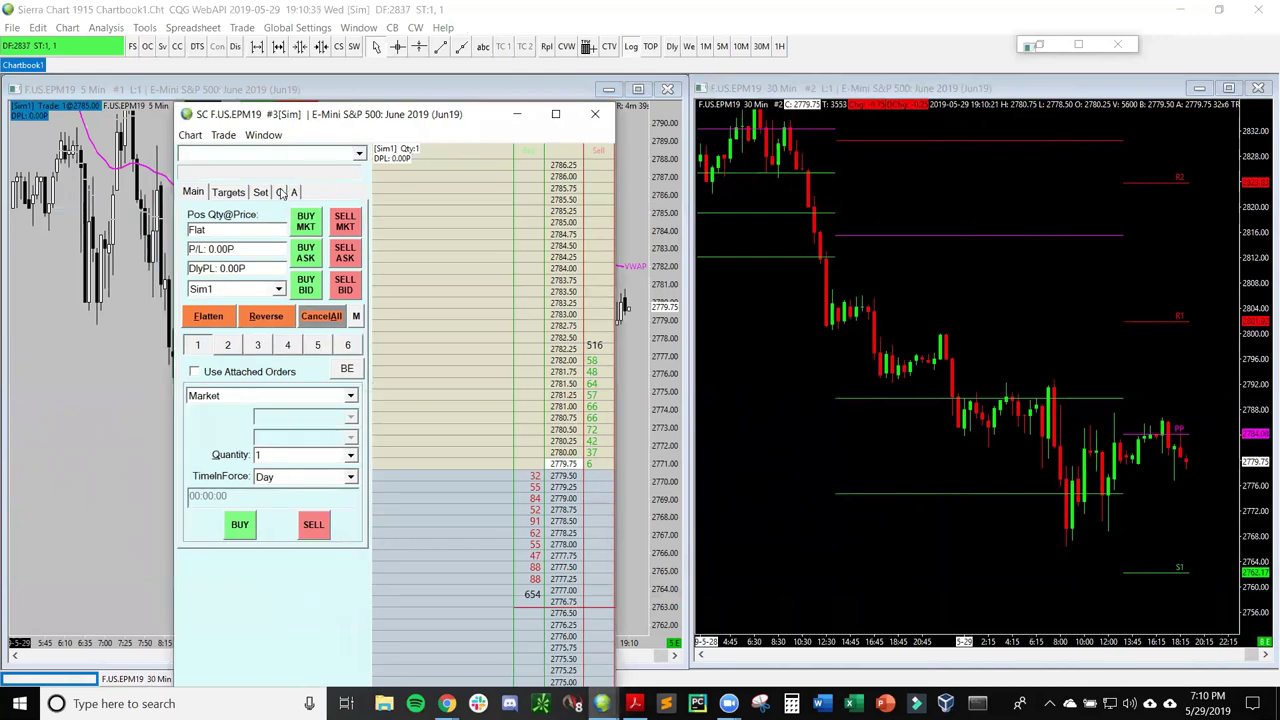
pyautogui.moveTo(325, 114); pyautogui.dragTo(346, 66)
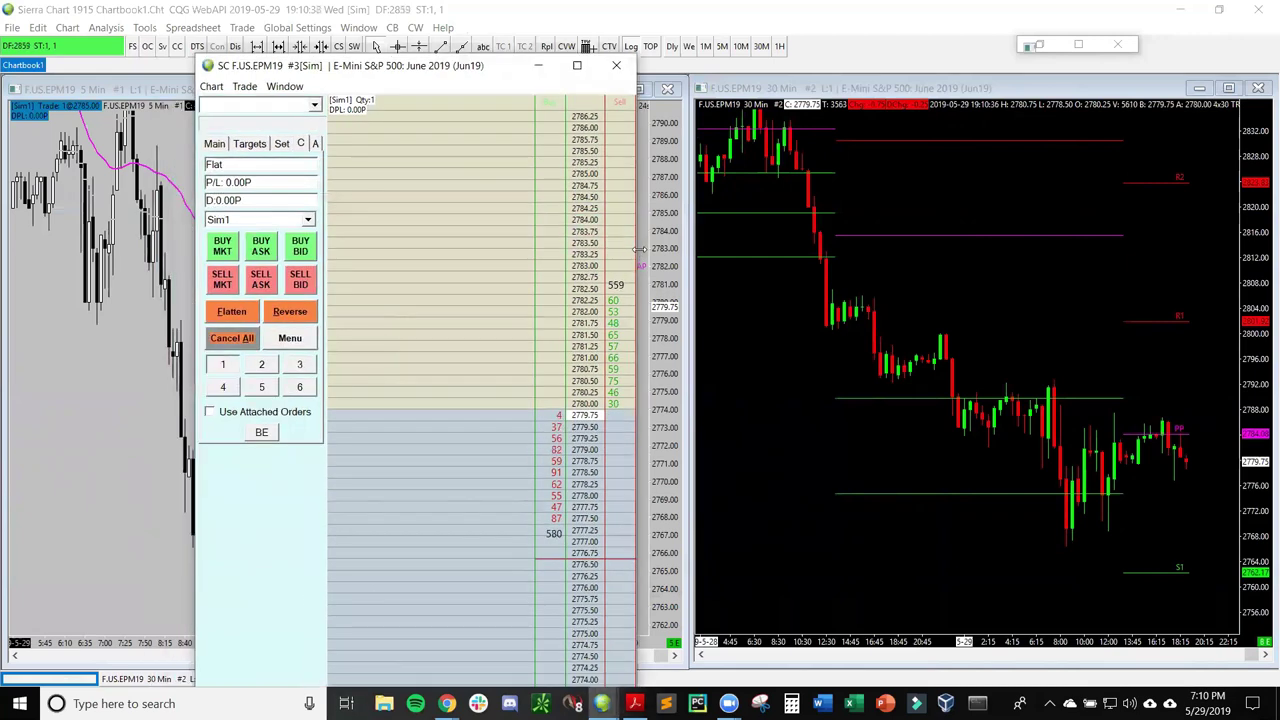
pyautogui.moveTo(638, 248); pyautogui.dragTo(488, 258)
pyautogui.click(245, 87)
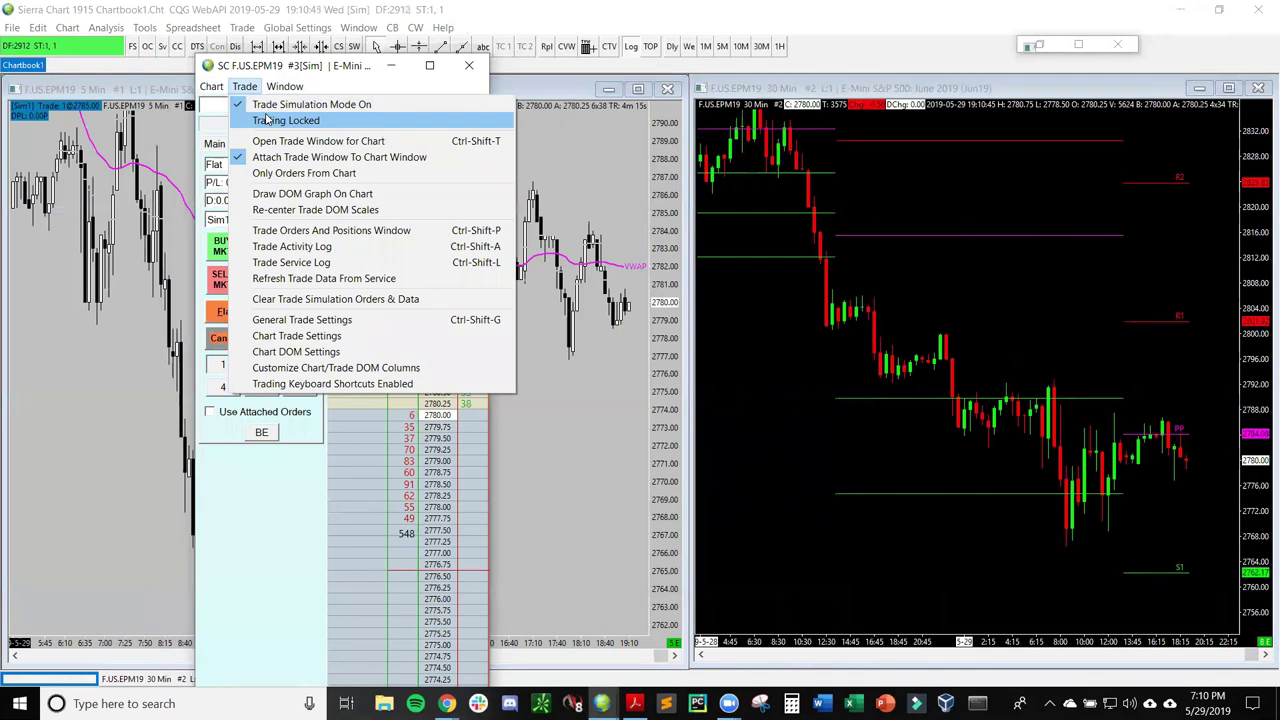
pyautogui.click(258, 66)
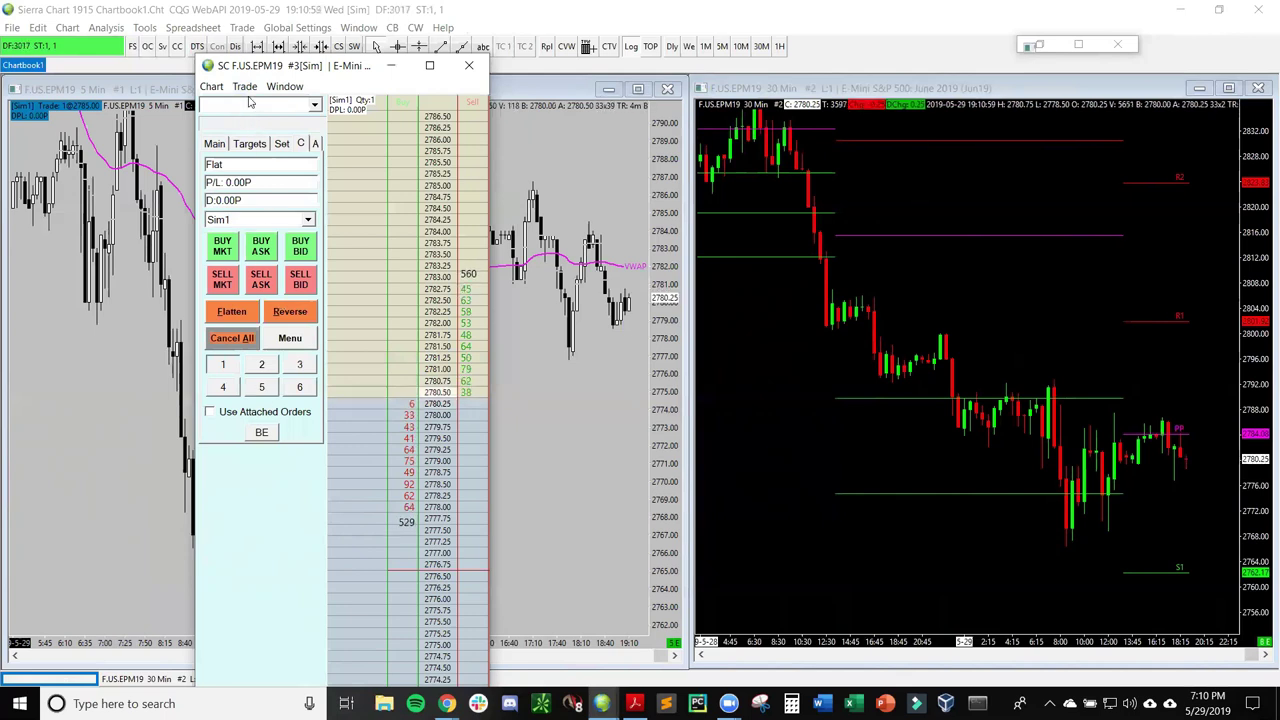
# In the DOM's Chart Settings, set Link Number 1 and Days To Load 60, then save
pyautogui.click(212, 87)
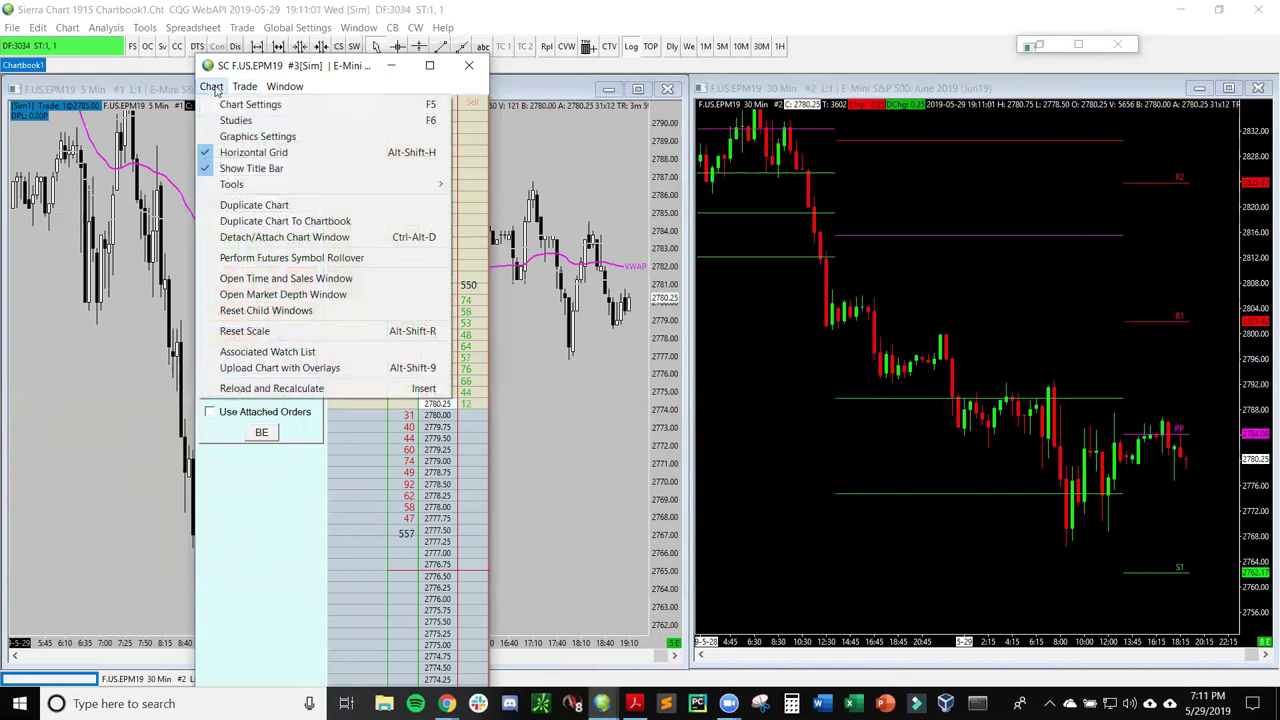
pyautogui.click(250, 104)
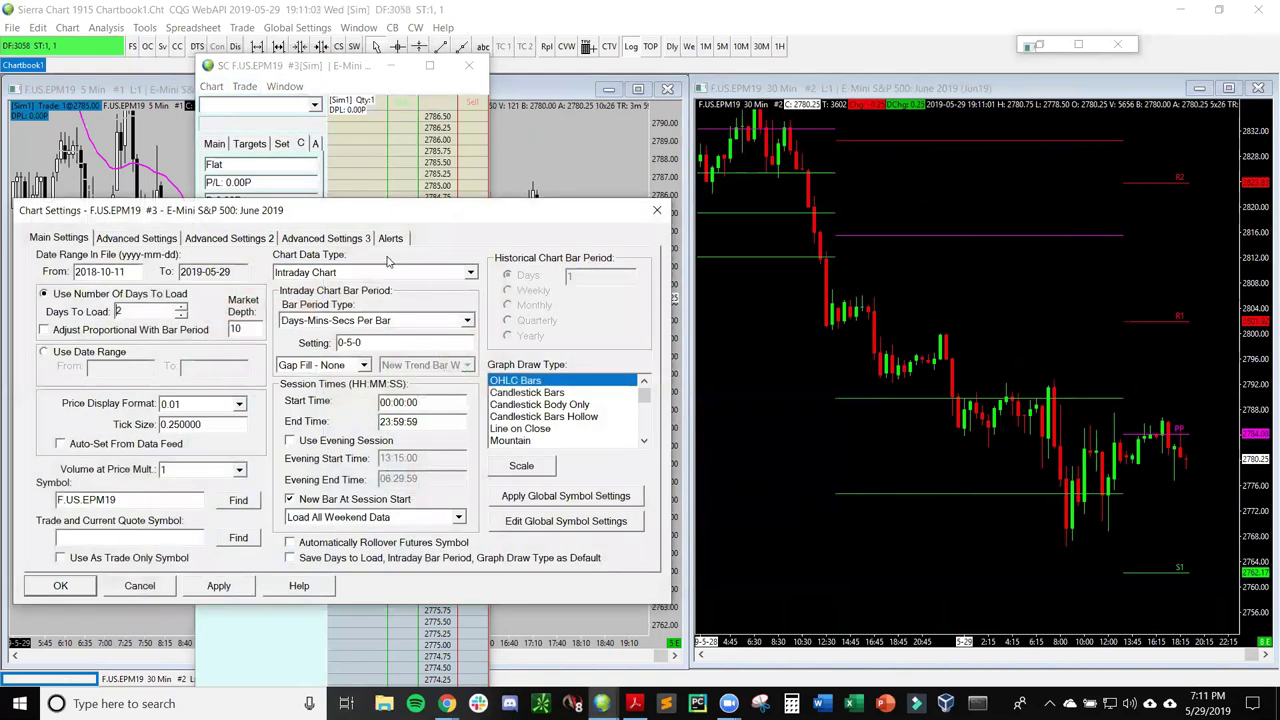
pyautogui.click(229, 238)
pyautogui.click(605, 281)
pyautogui.click(634, 281)
pyautogui.click(590, 308)
pyautogui.click(141, 240)
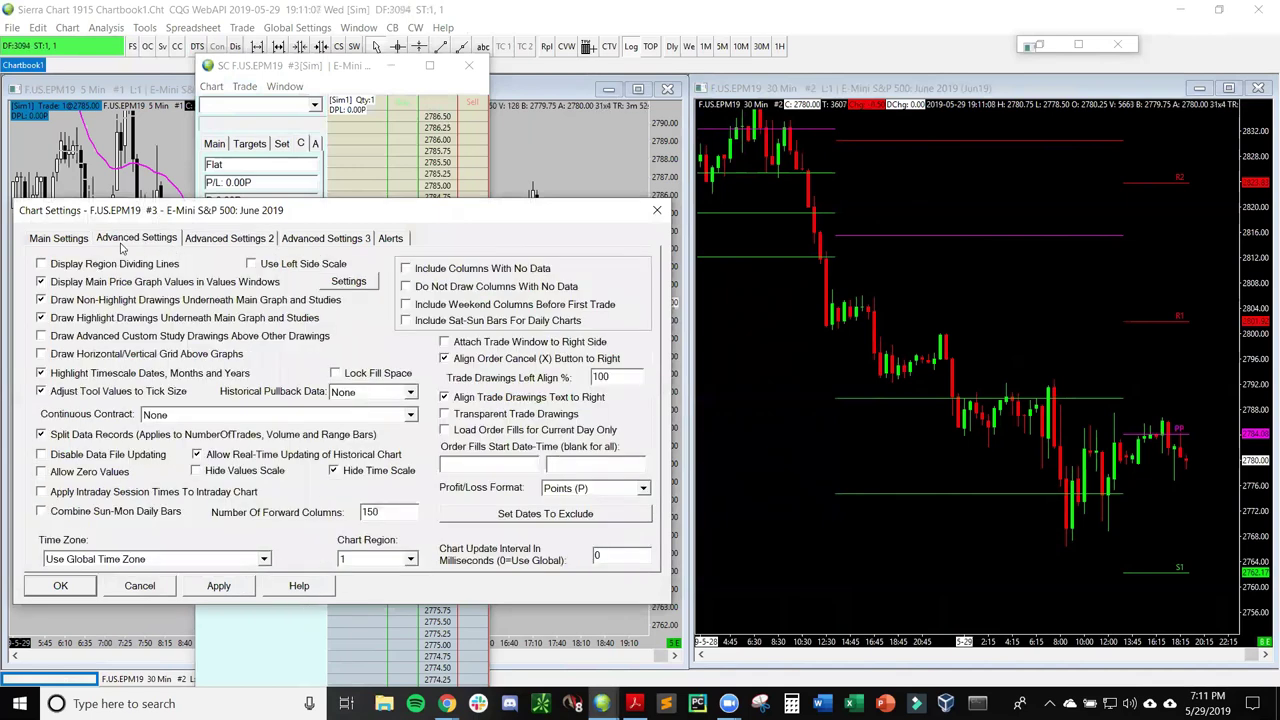
pyautogui.click(80, 240)
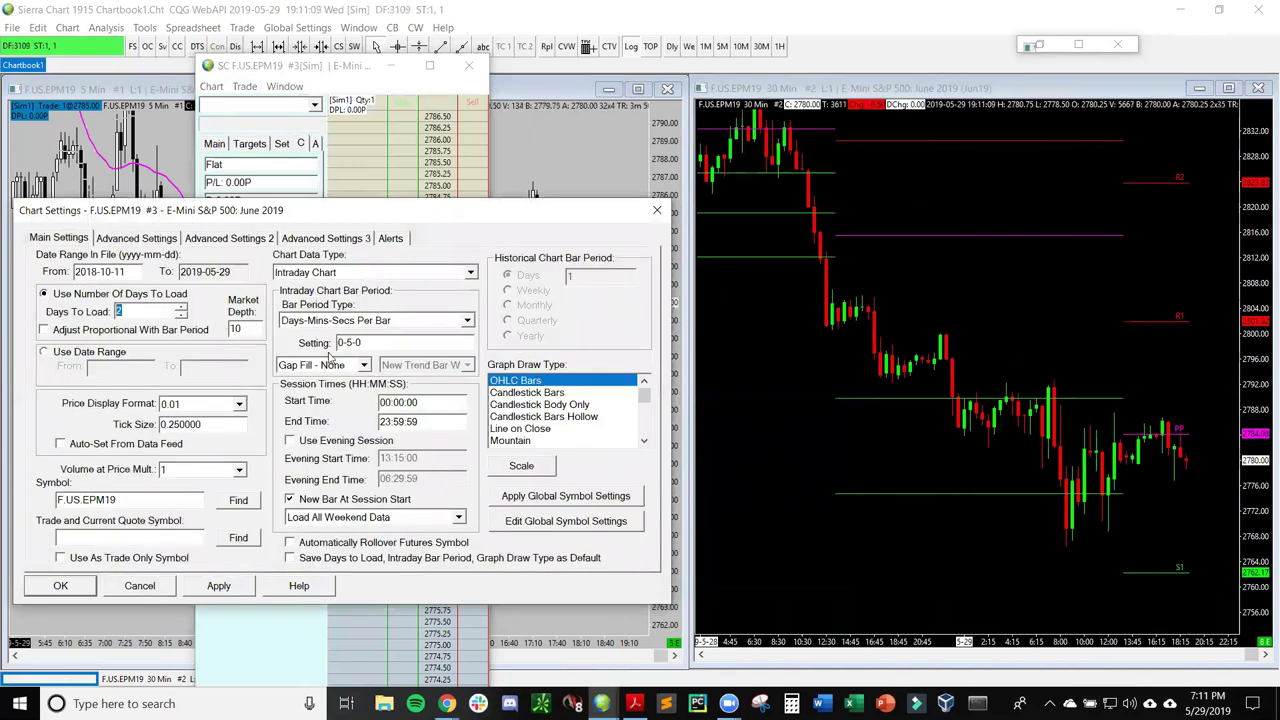
pyautogui.write('60')
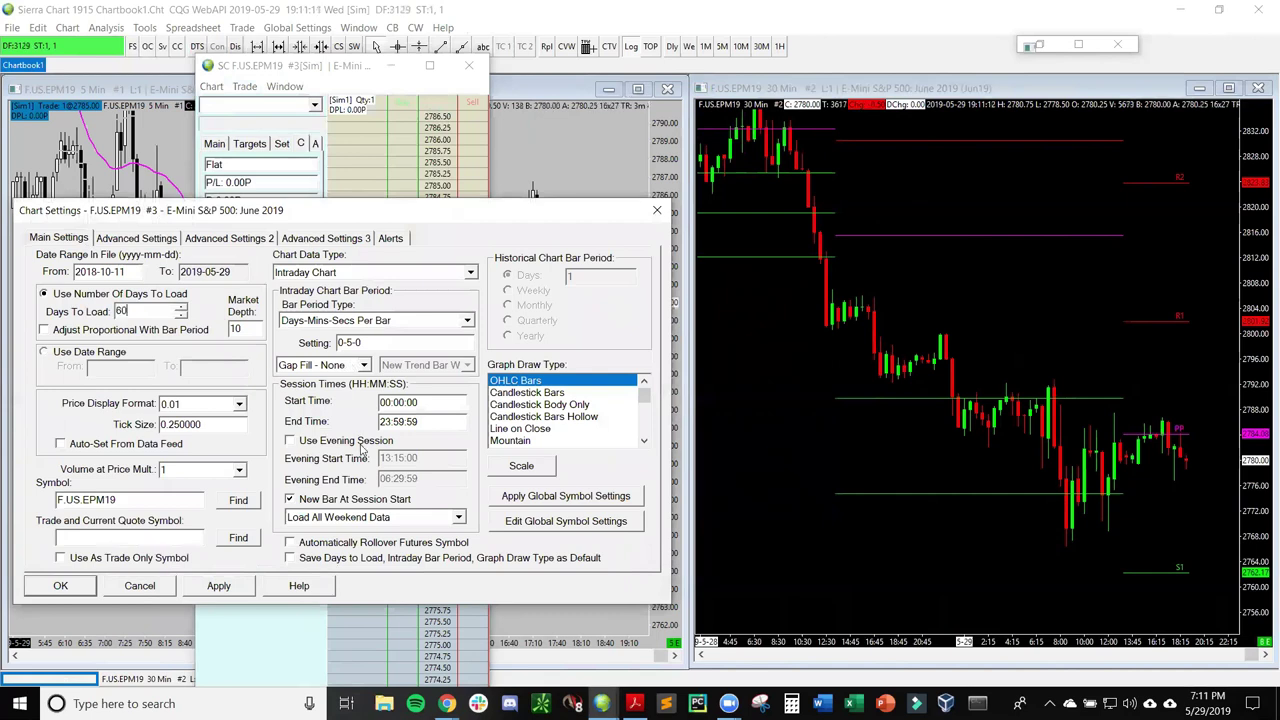
pyautogui.click(67, 584)
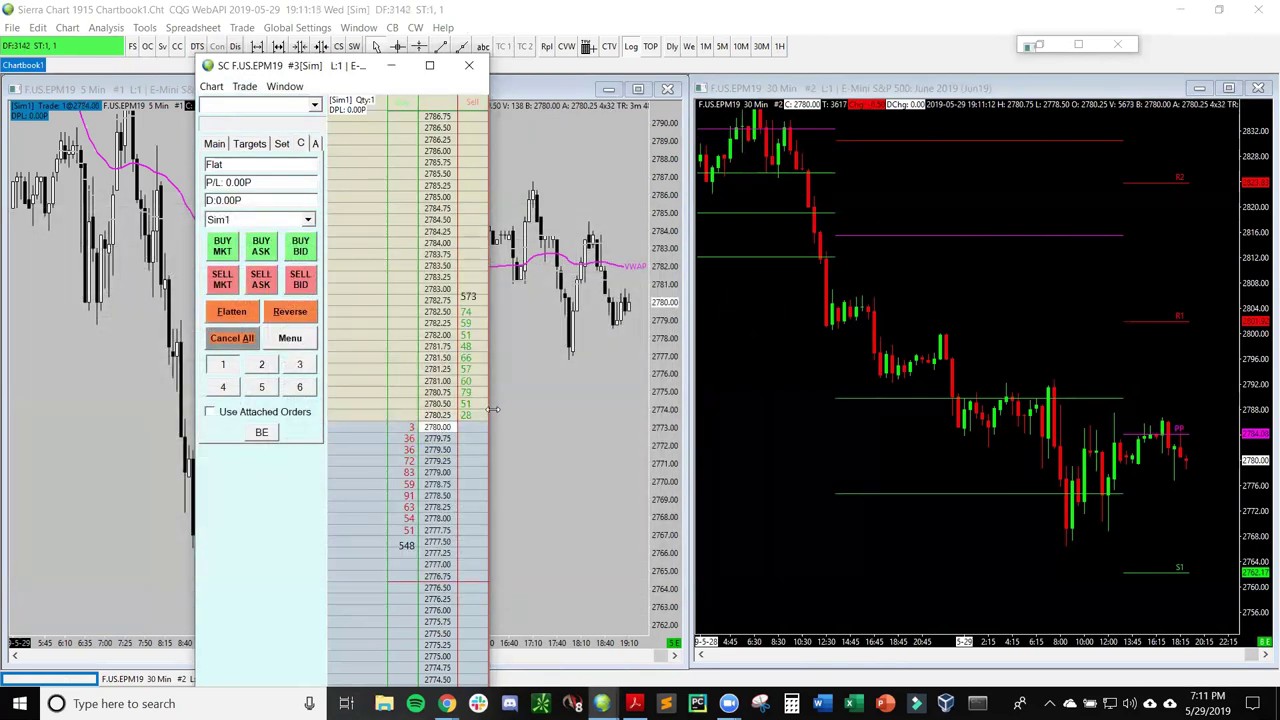
# Narrow the DOM slightly and turn on Use Attached Orders, reviewing the Target 1 settings
pyautogui.moveTo(492, 409); pyautogui.dragTo(462, 409)
pyautogui.click(259, 411)
pyautogui.click(252, 144)
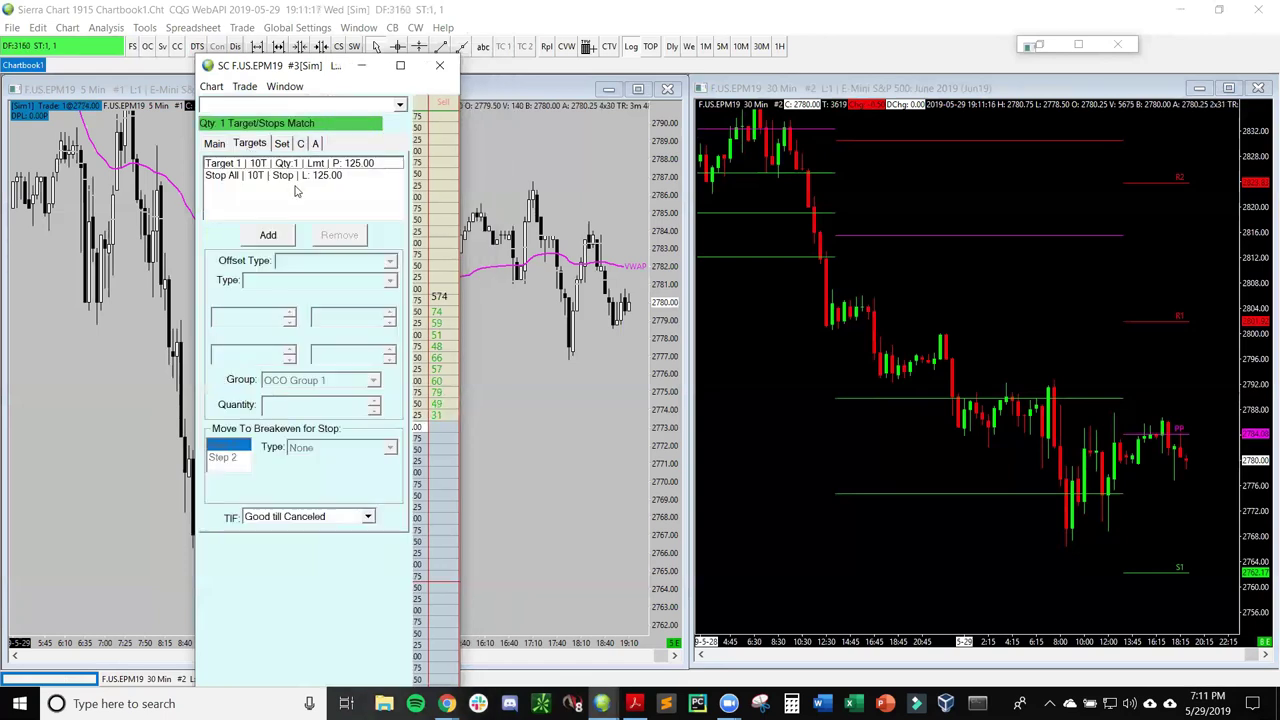
pyautogui.click(255, 165)
pyautogui.click(301, 143)
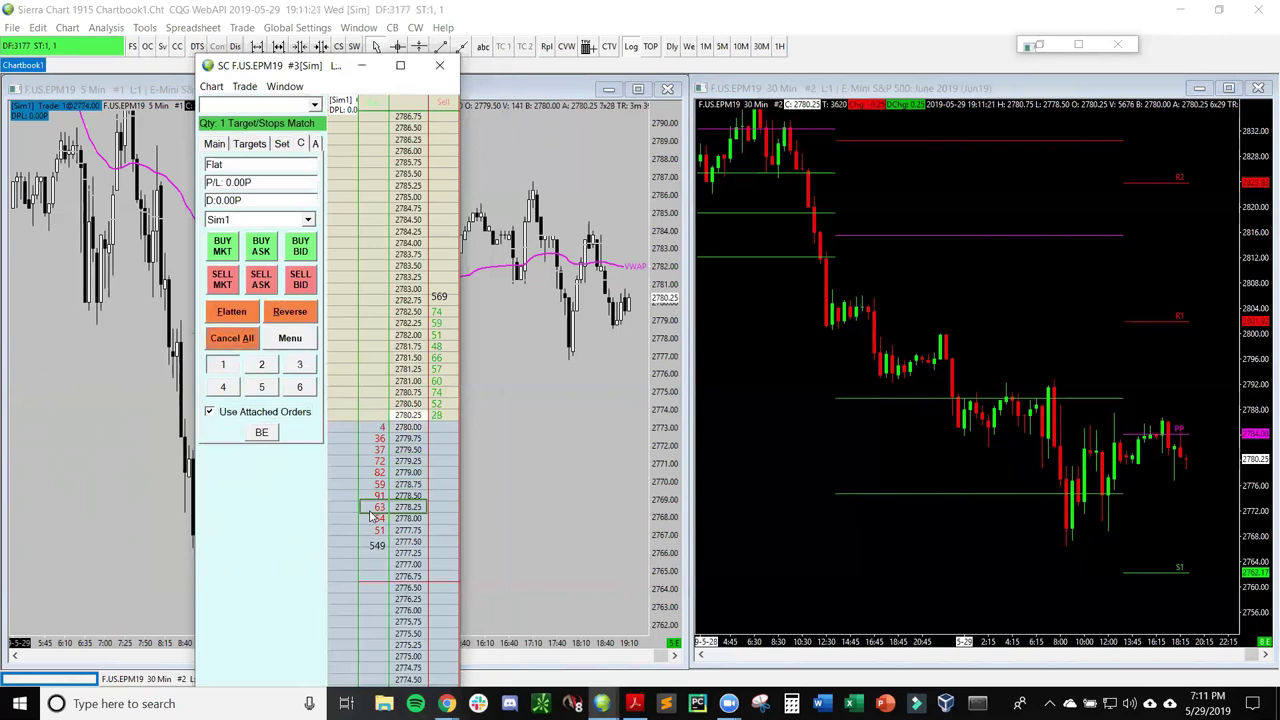
pyautogui.click(232, 338)
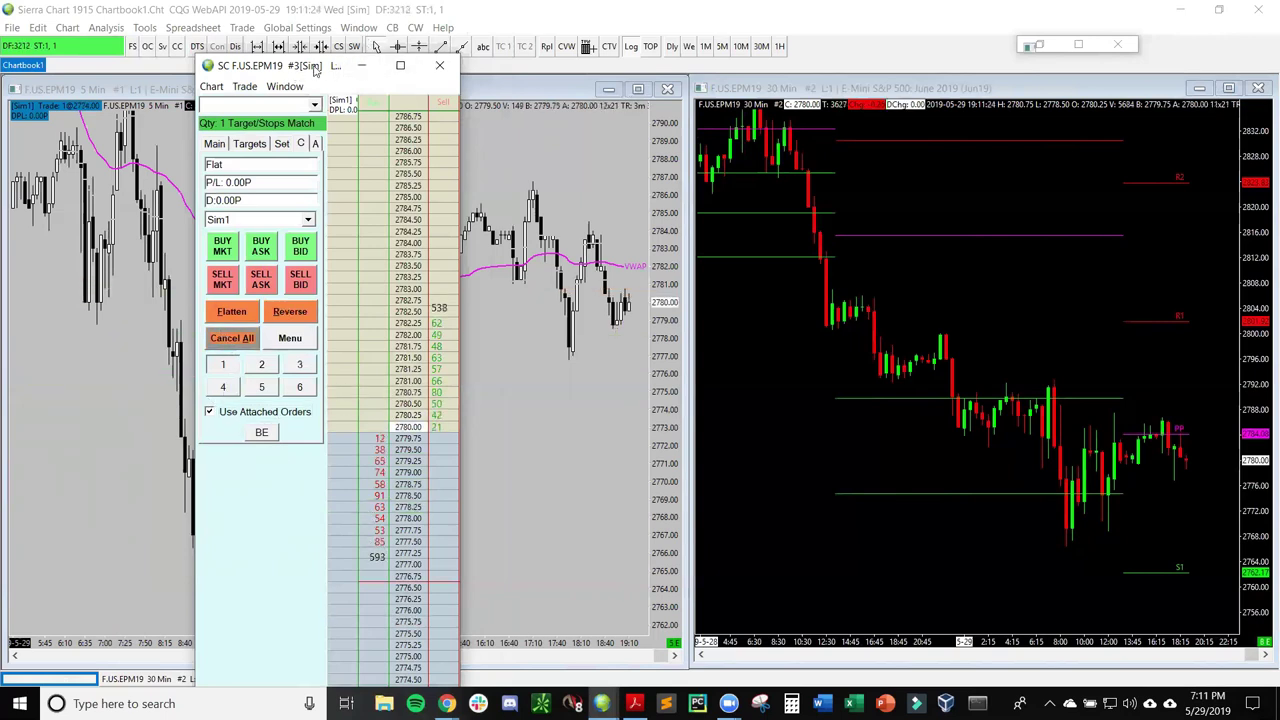
# Move the DOM toward the centre, send it behind the charts, and activate the 5-minute chart
pyautogui.moveTo(313, 68); pyautogui.dragTo(714, 38)
pyautogui.click(647, 56)
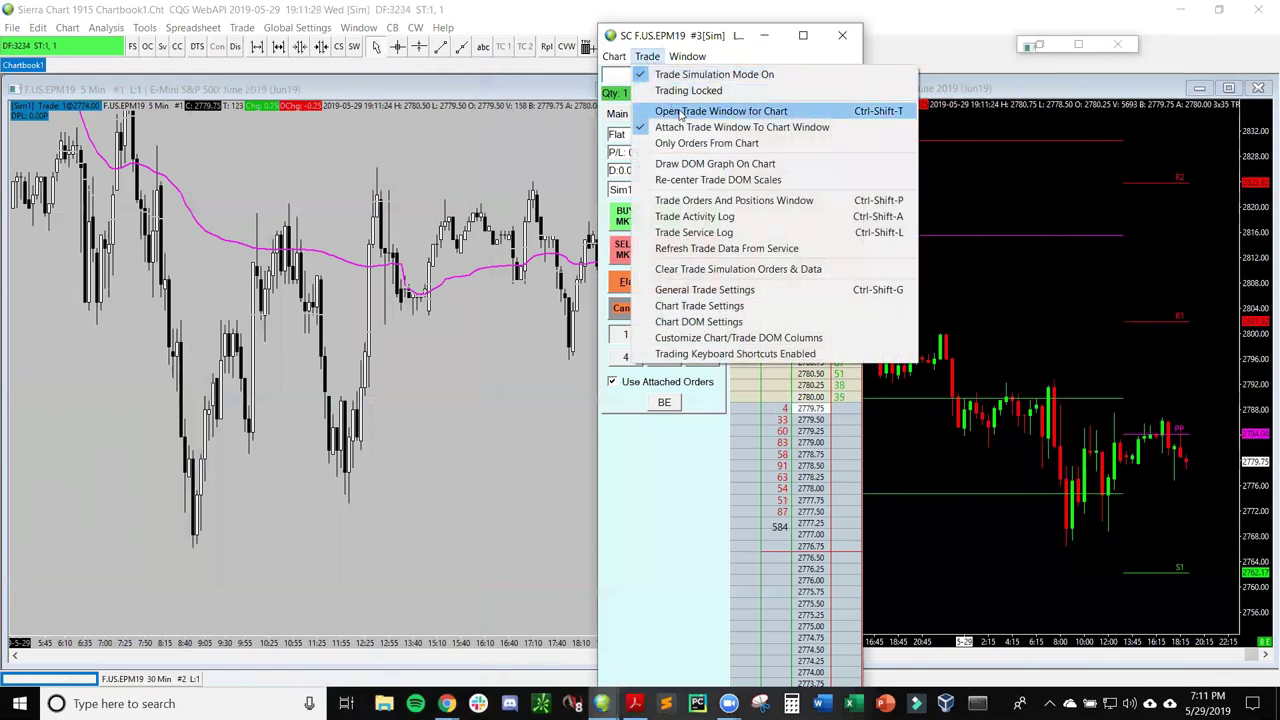
pyautogui.click(695, 38)
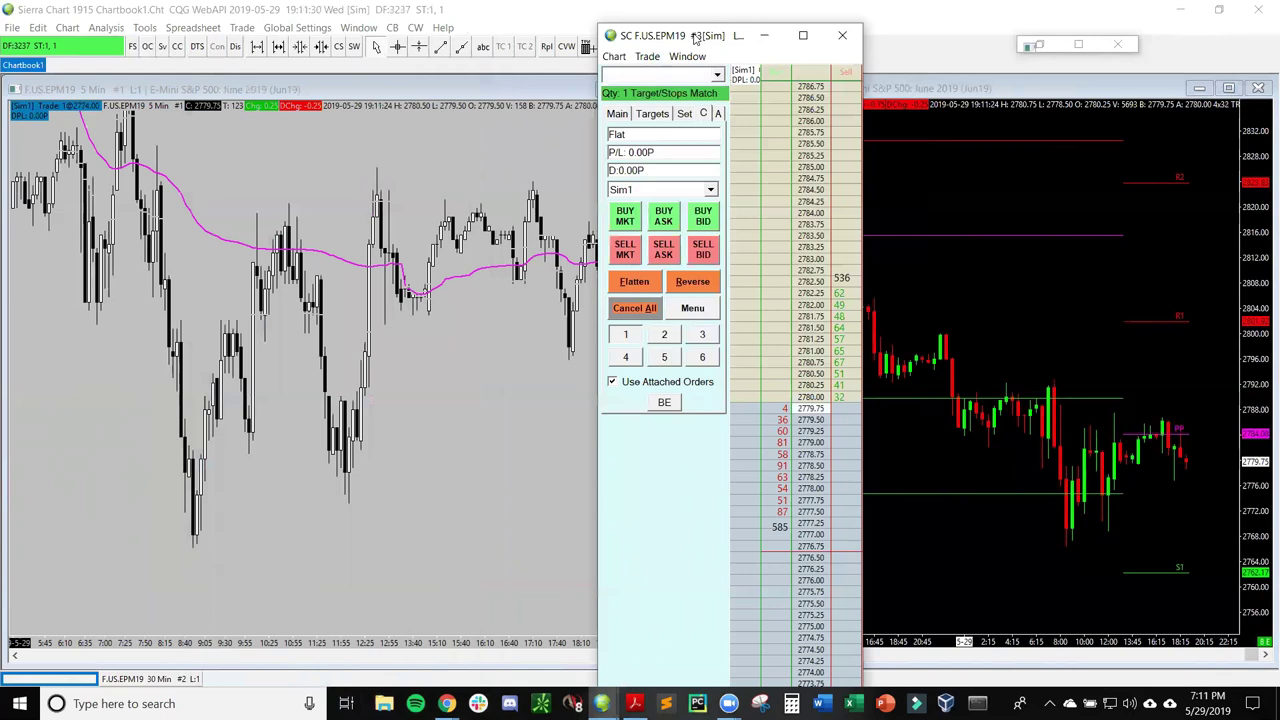
pyautogui.click(430, 222)
pyautogui.click(245, 145)
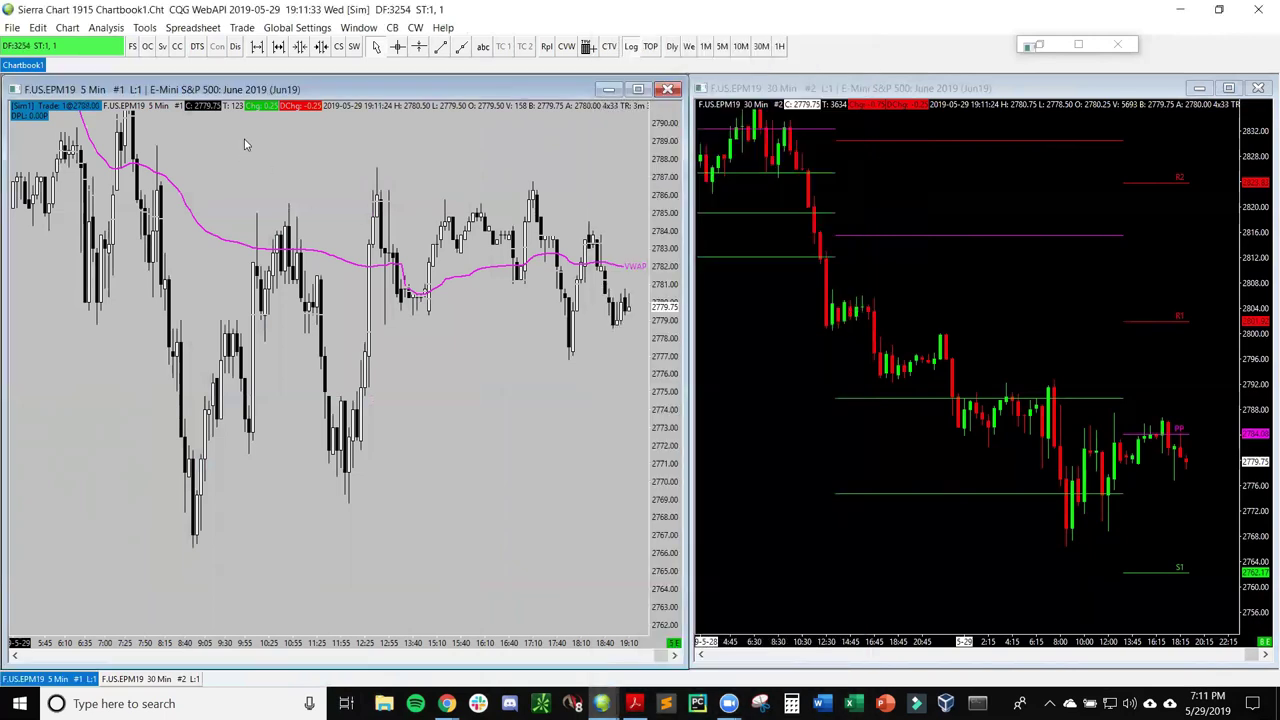
pyautogui.hotkey('ctrl', 'r')
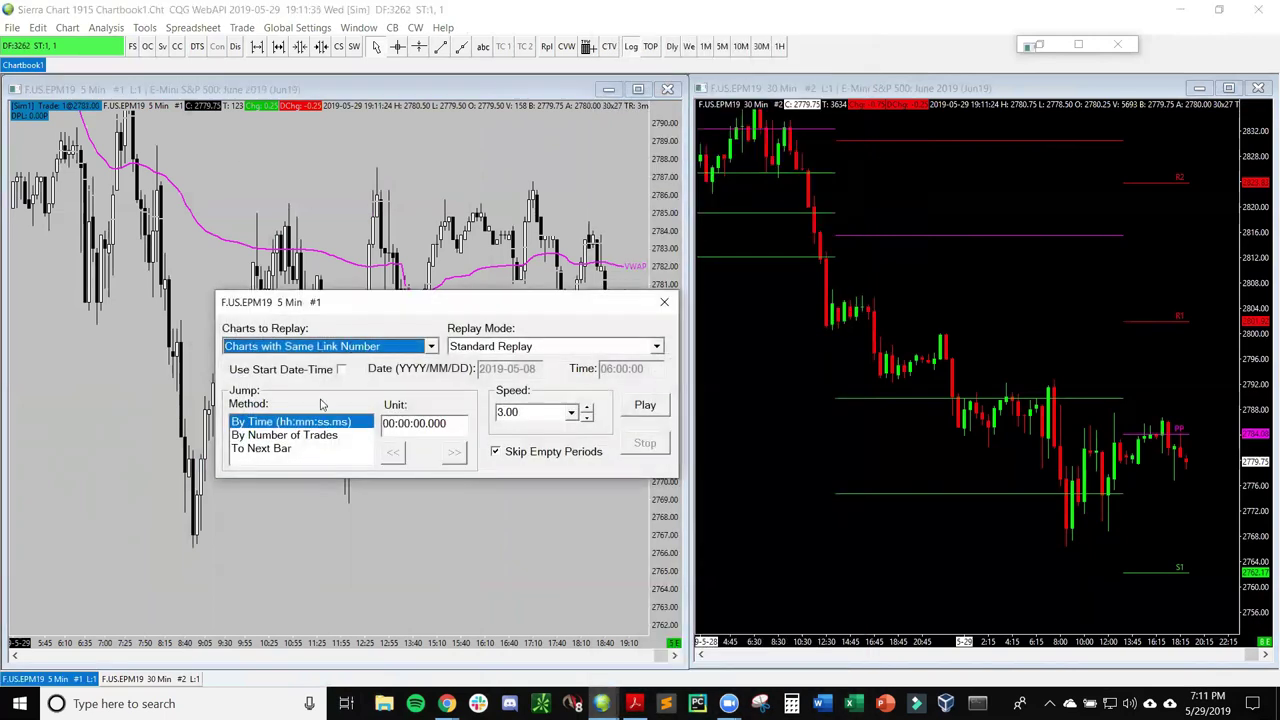
pyautogui.click(341, 370)
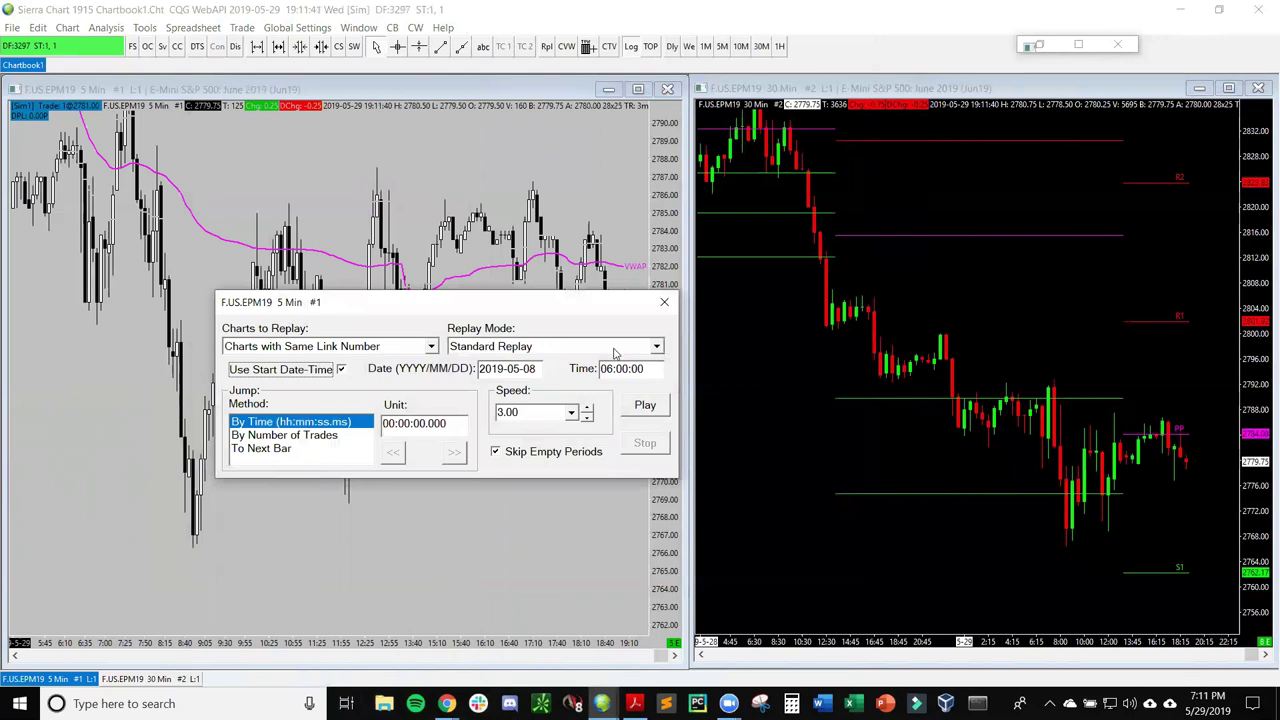
pyautogui.moveTo(600, 368); pyautogui.dragTo(645, 368)
pyautogui.click(648, 368)
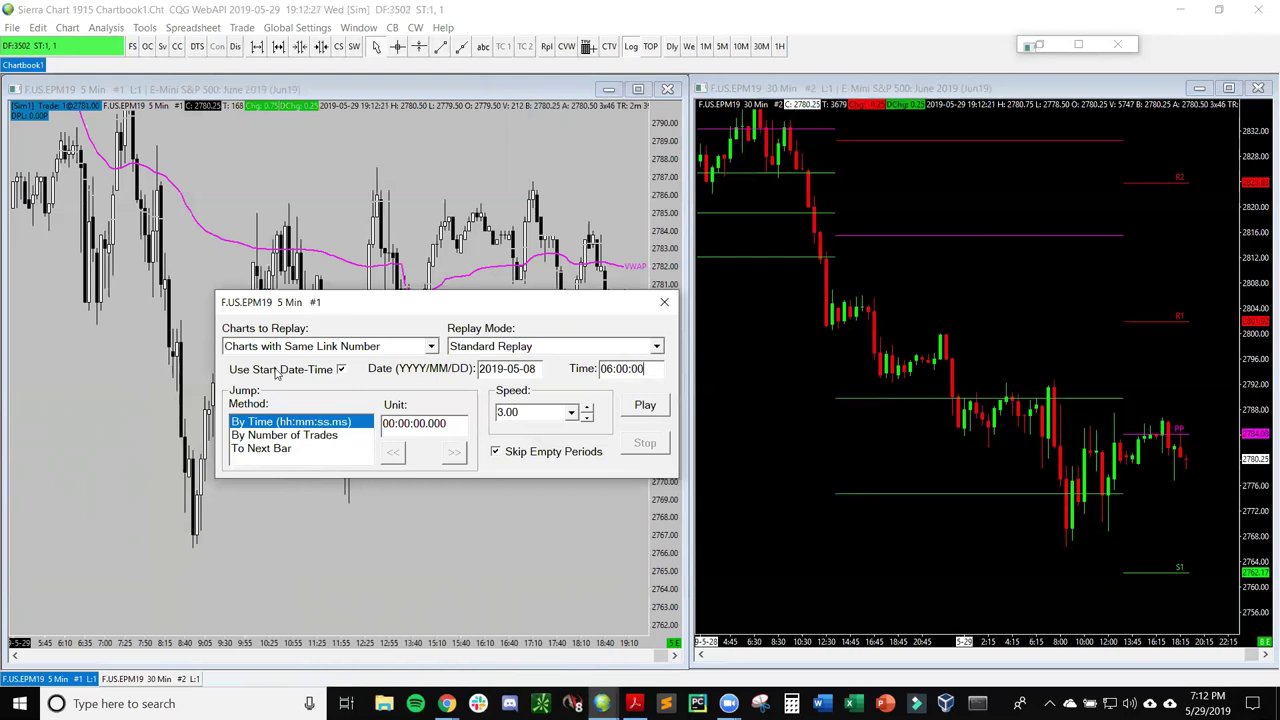
# Keep Use Start Date-Time enabled and set the jump Unit to 00:10:00.000
pyautogui.click(277, 372)
pyautogui.click(341, 370)
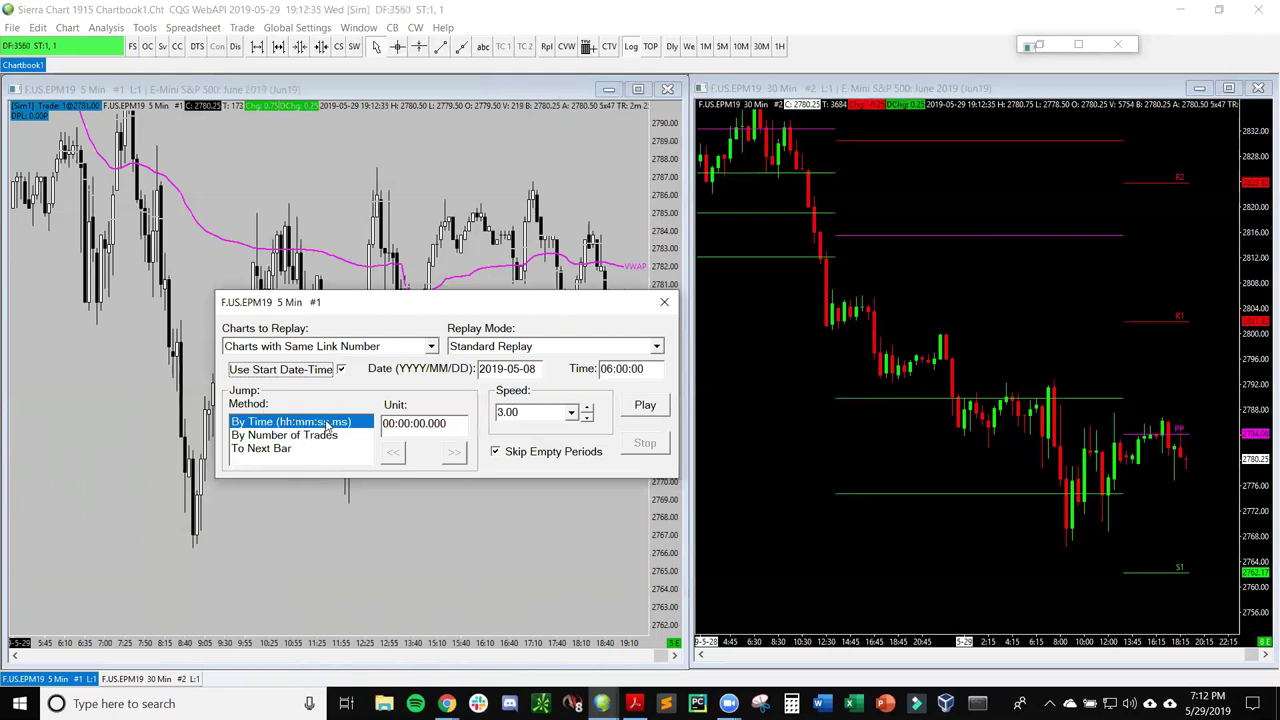
pyautogui.click(422, 423)
pyautogui.write('1')
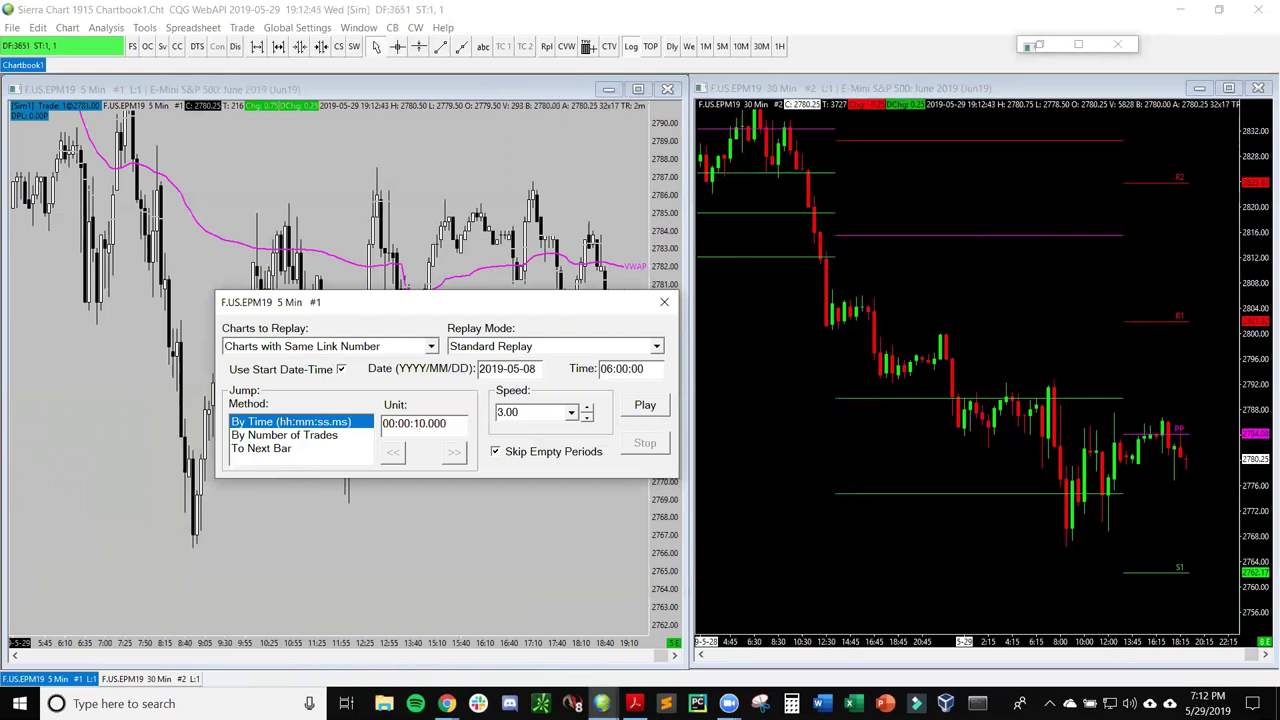
pyautogui.write('0')
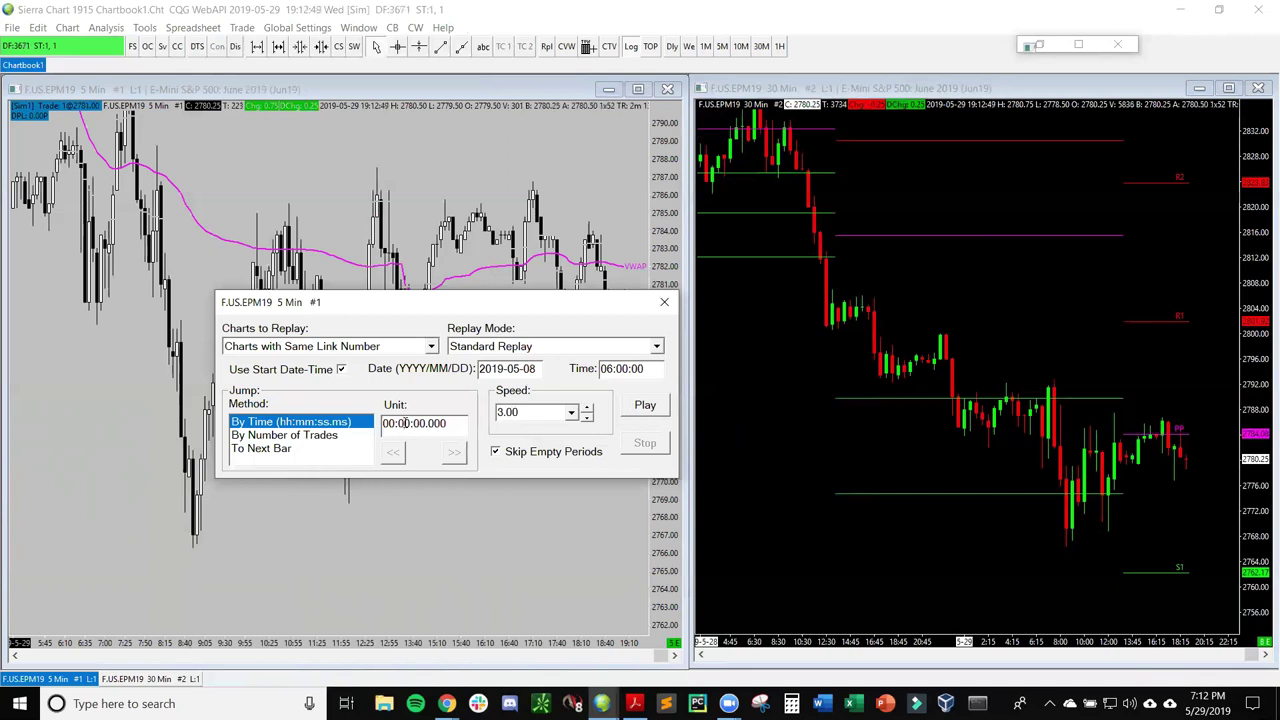
pyautogui.write('1')
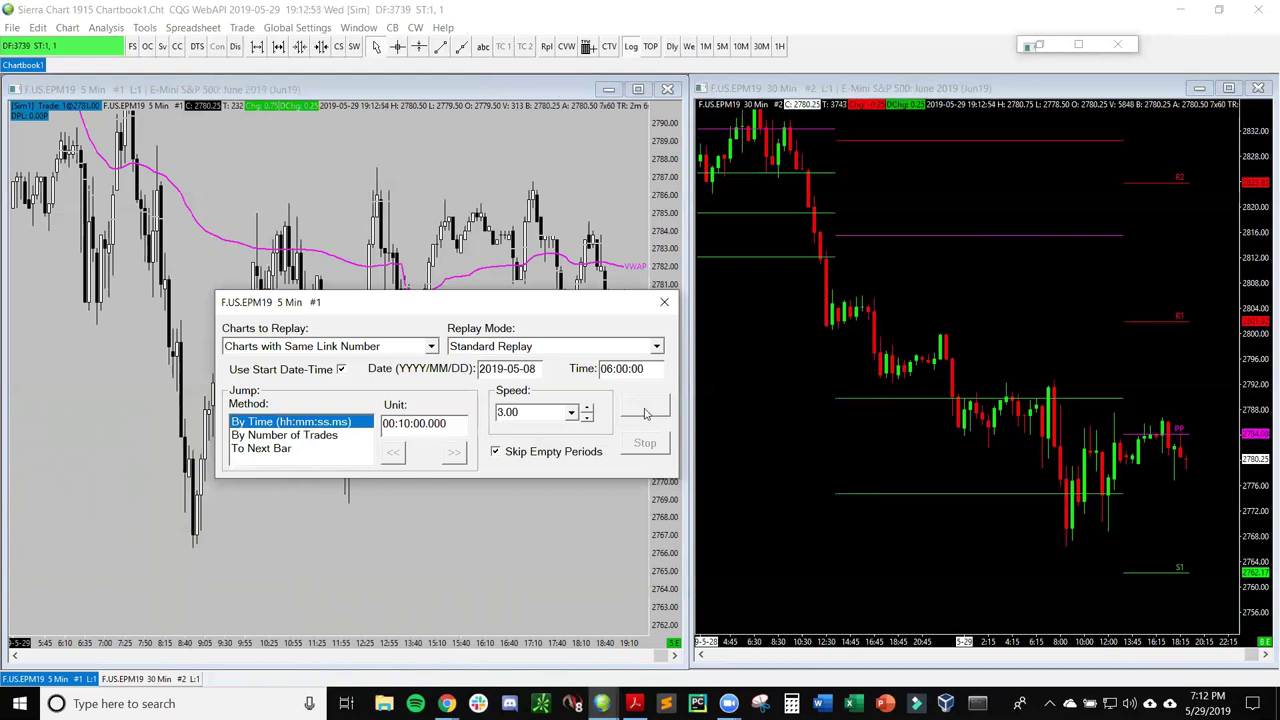
# Set the replay Speed to 1 and keep the Jump Method on By Time
pyautogui.doubleClick(505, 411)
pyautogui.write('1')
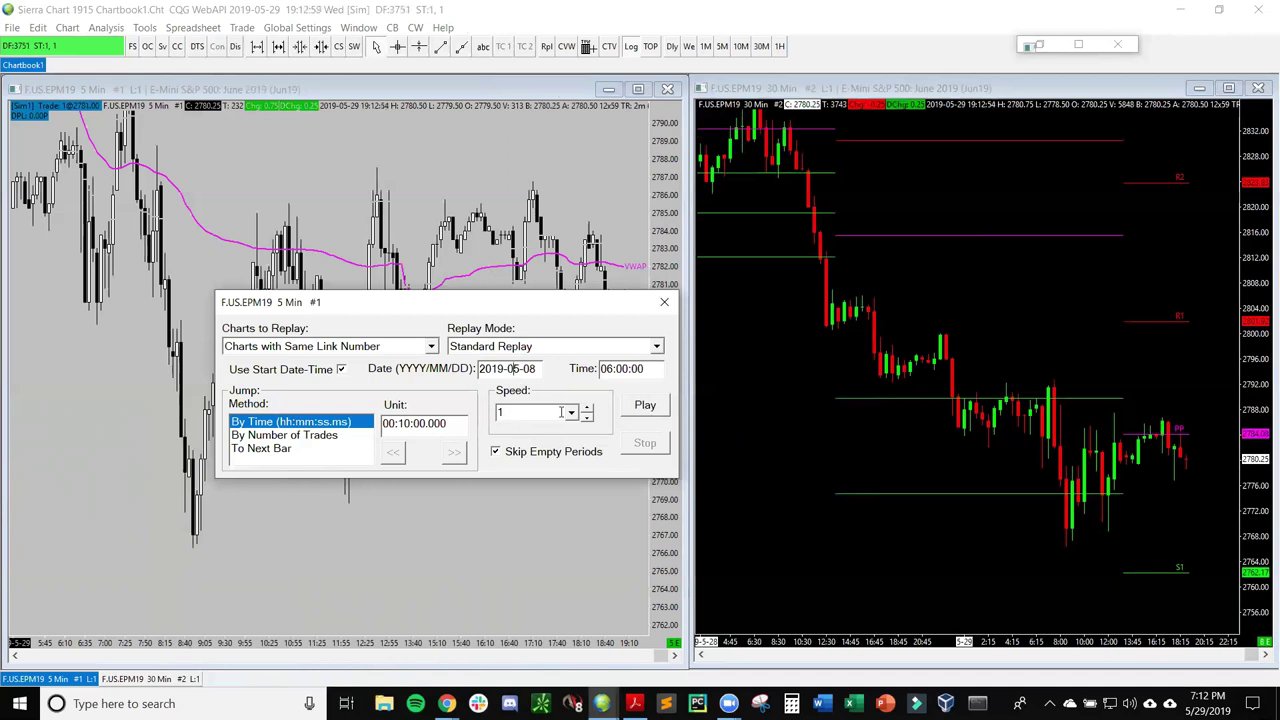
pyautogui.click(571, 413)
pyautogui.click(524, 410)
pyautogui.click(571, 413)
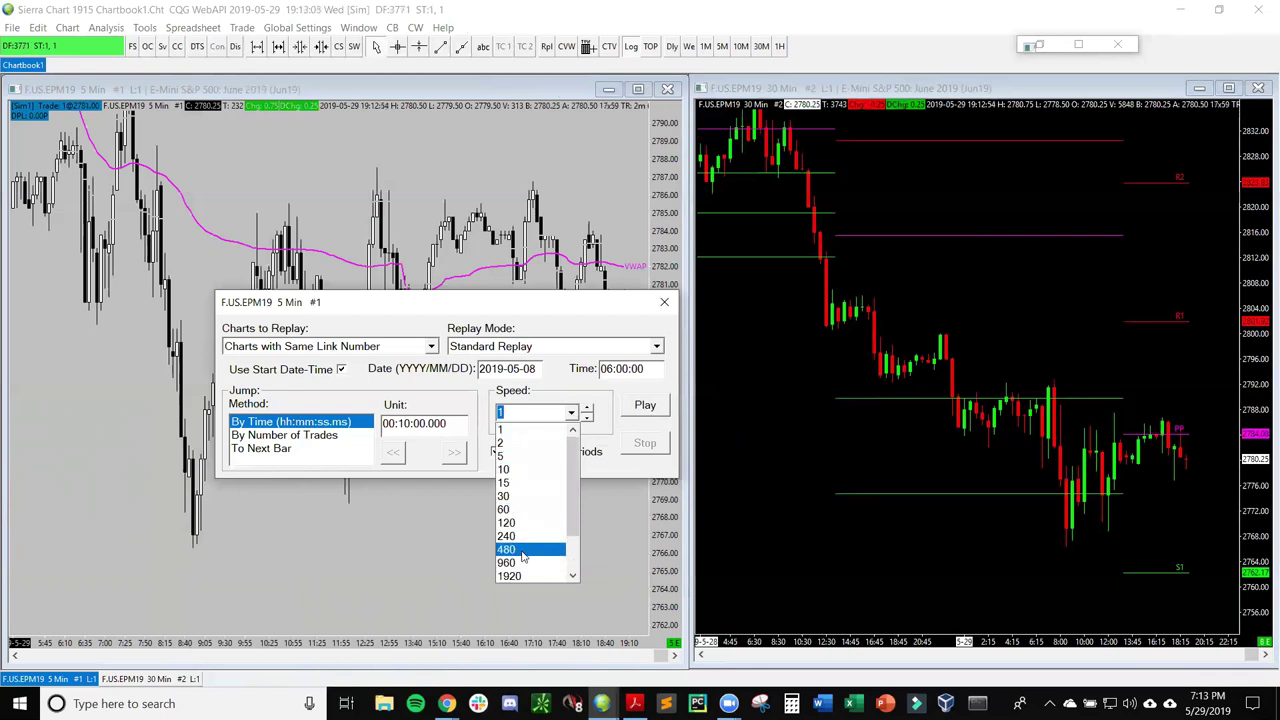
pyautogui.click(517, 414)
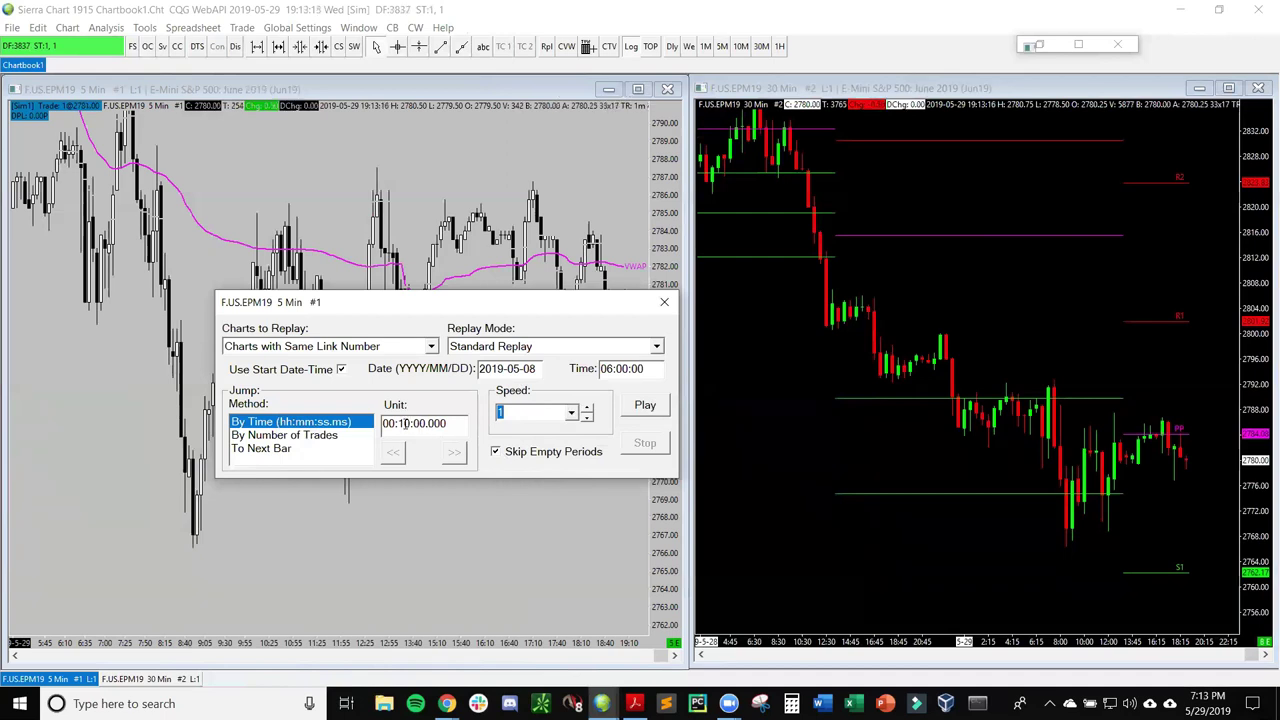
pyautogui.click(307, 437)
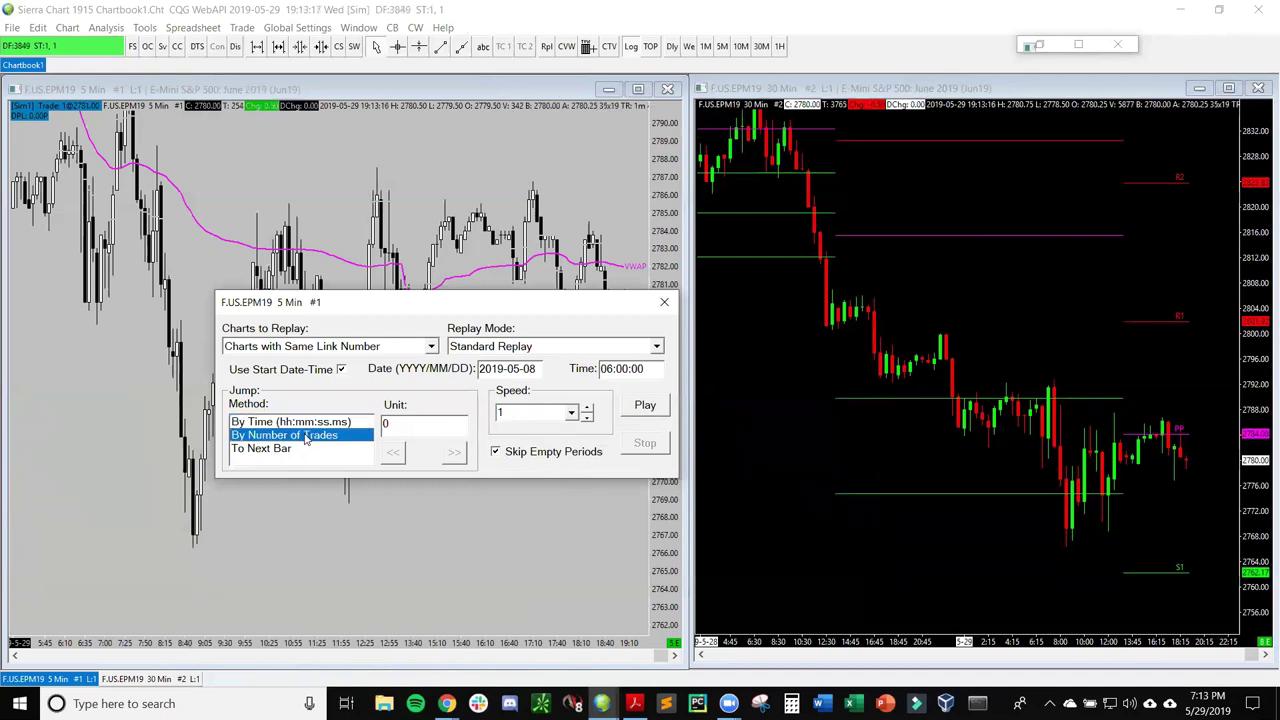
pyautogui.click(283, 451)
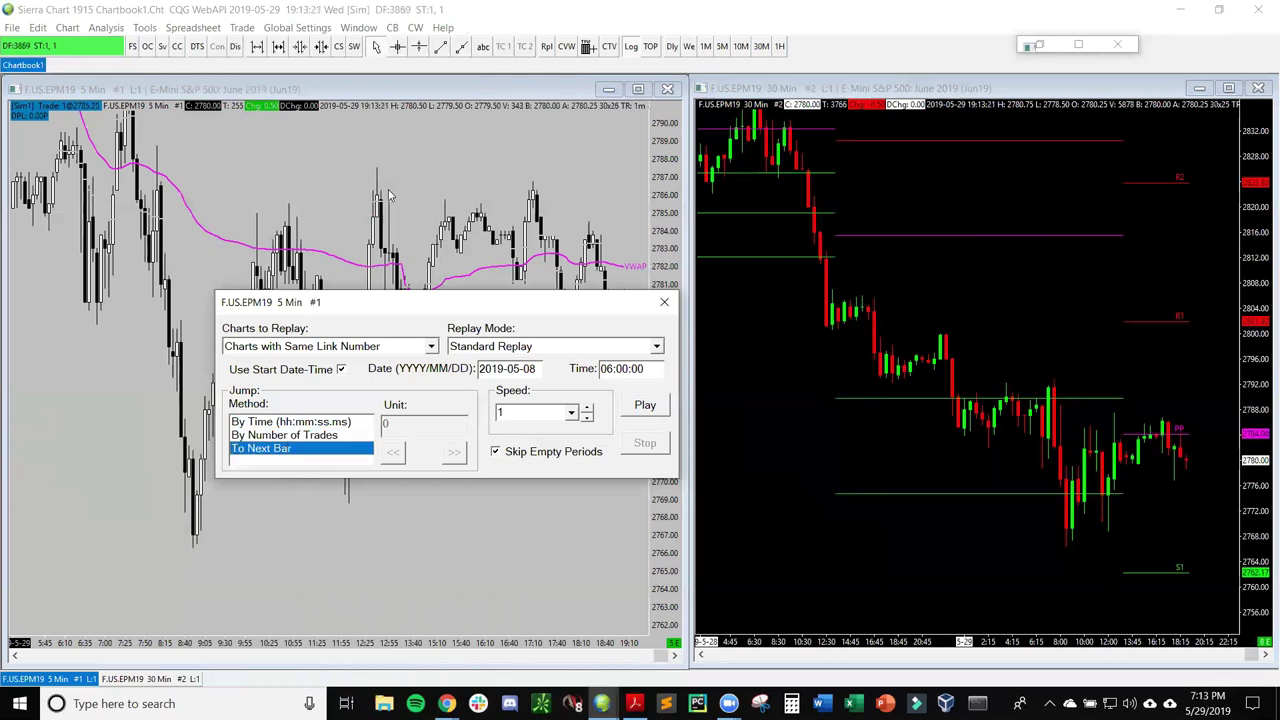
pyautogui.click(297, 424)
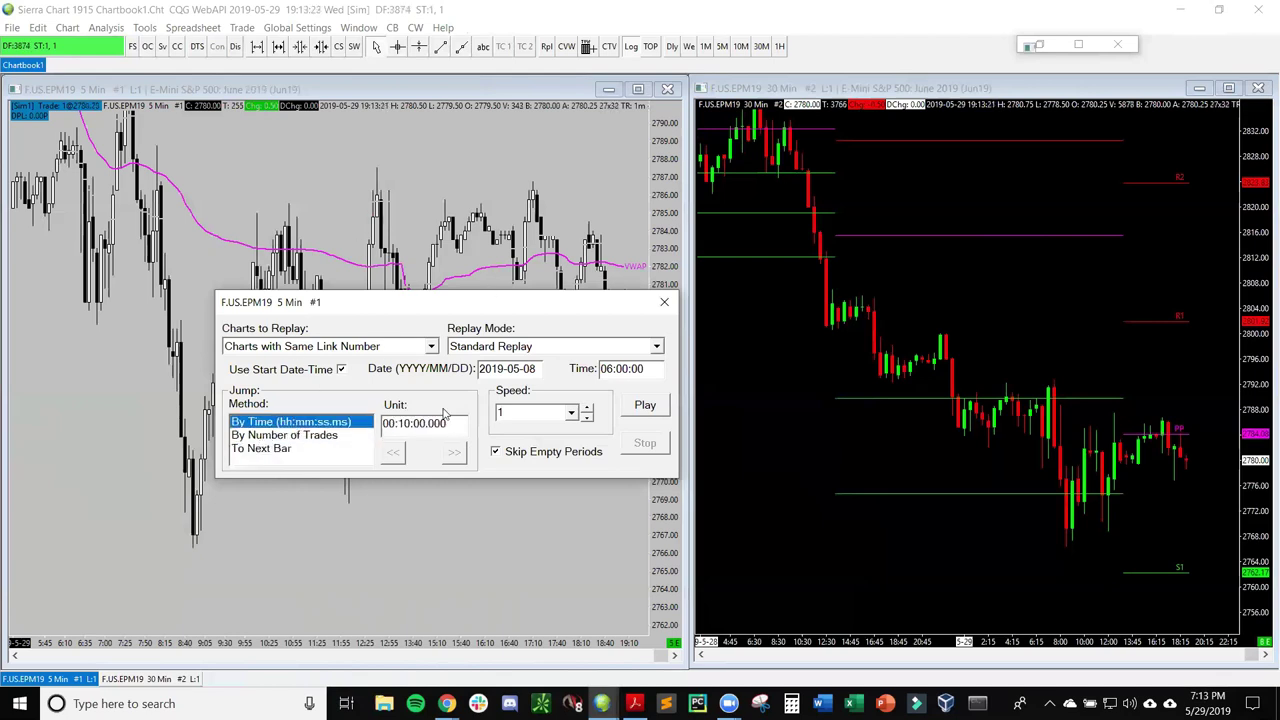
# Start the linked replay from 2019-05-08, decline clearing trade data, then stop it and close Replay
pyautogui.click(645, 406)
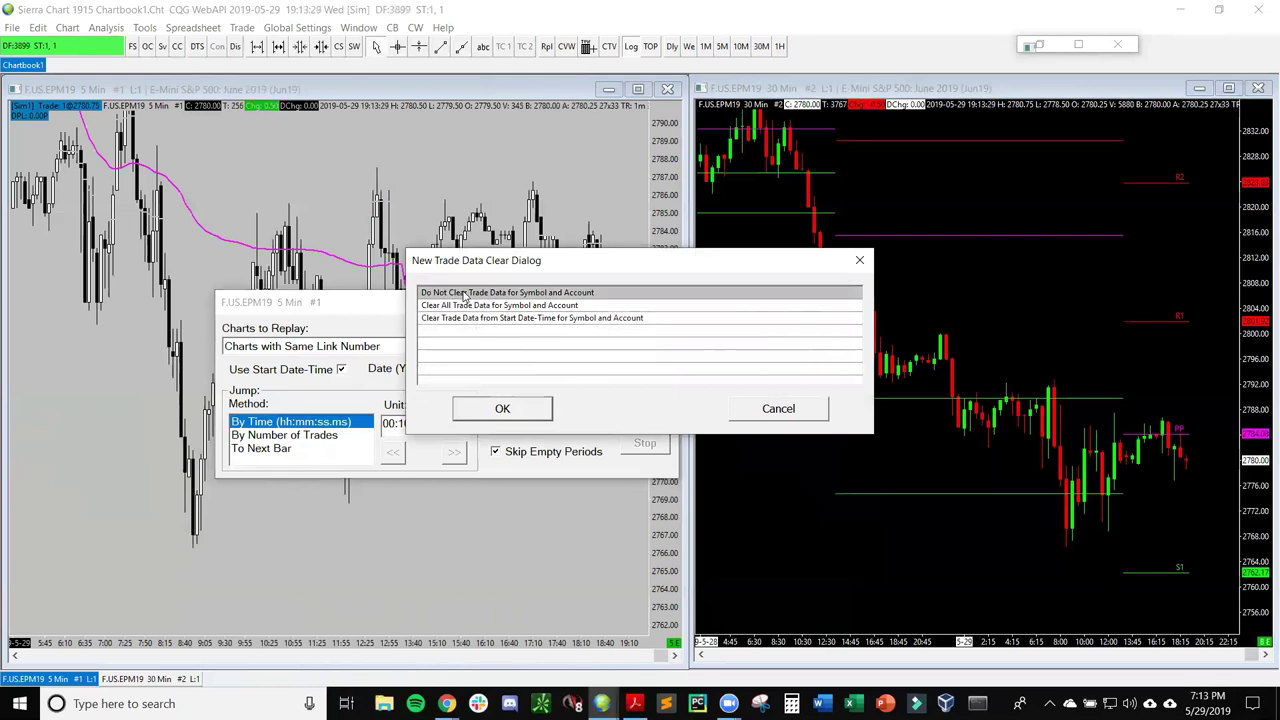
pyautogui.click(747, 410)
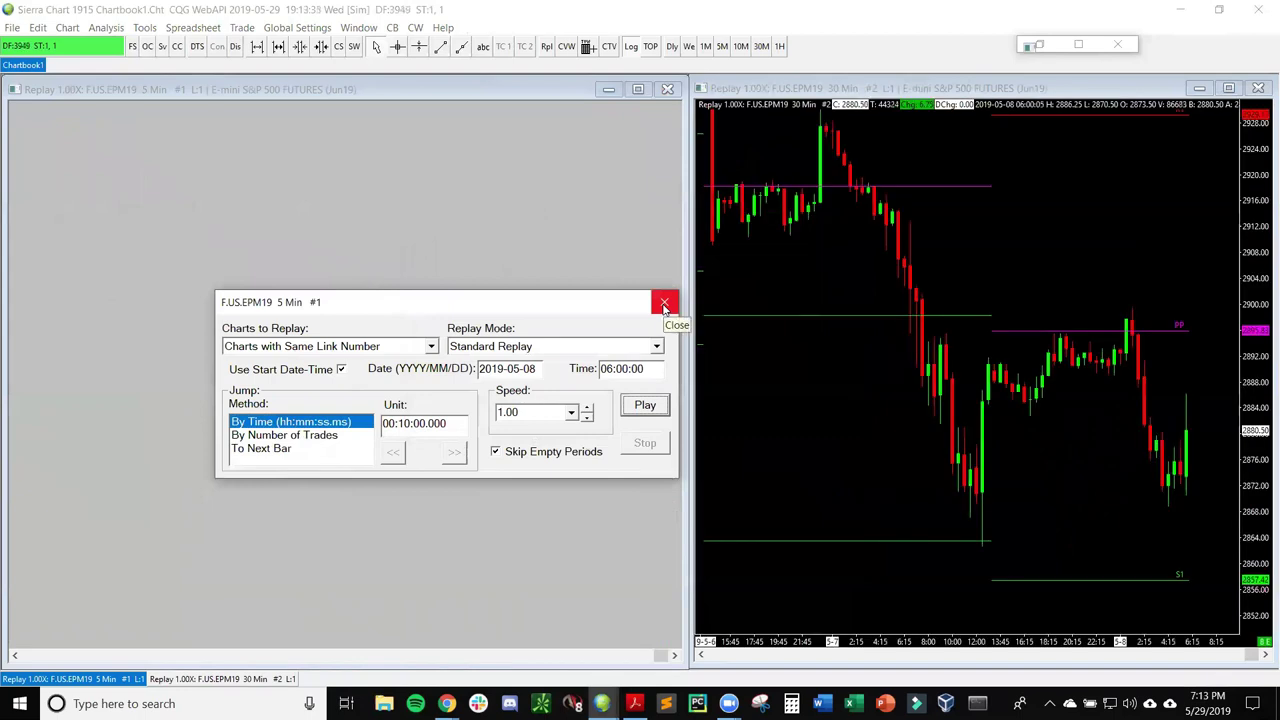
pyautogui.click(645, 443)
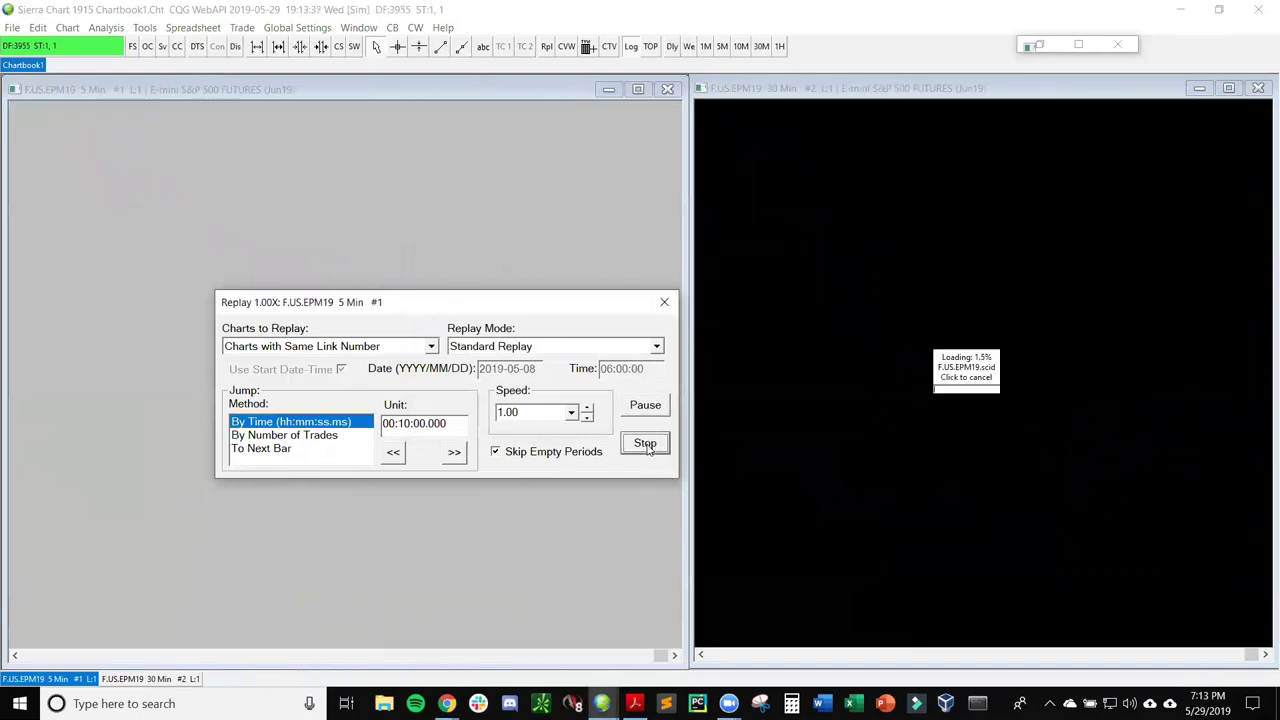
pyautogui.click(668, 306)
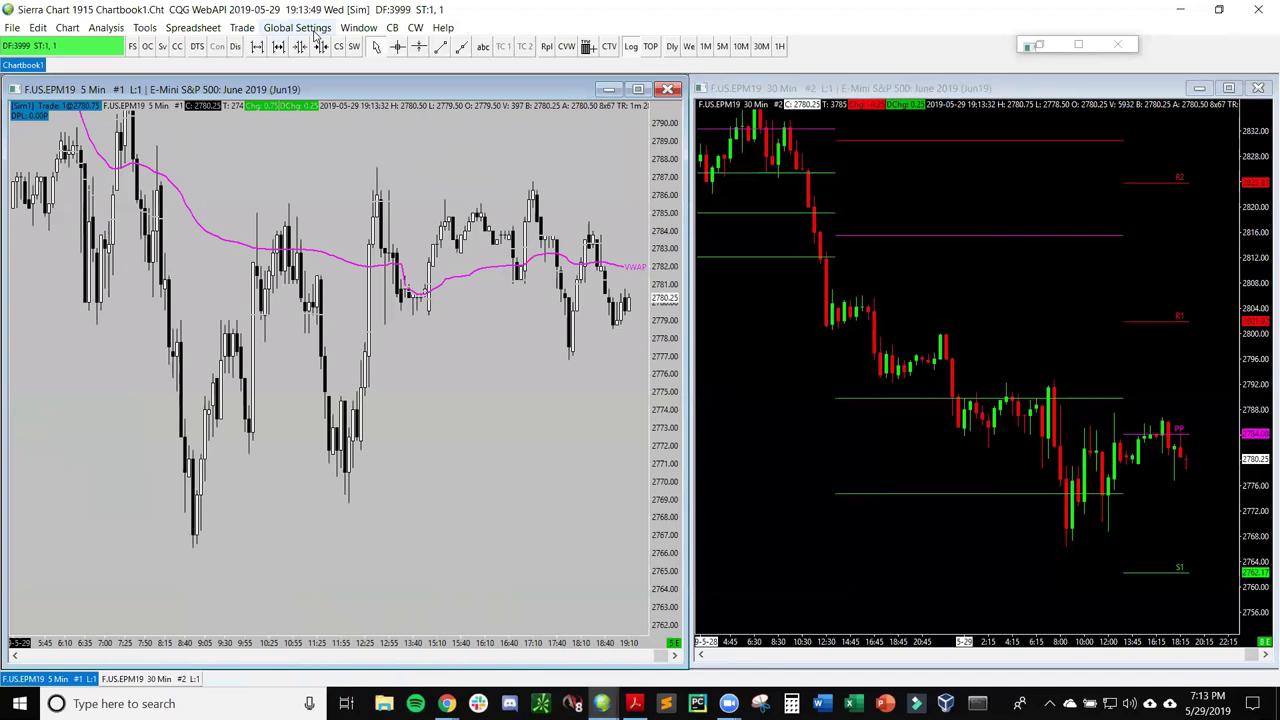
# Browse the 5-minute chart's studies at Market Depth Historical Graph, close it, and bring up Global Settings
pyautogui.press('F6')
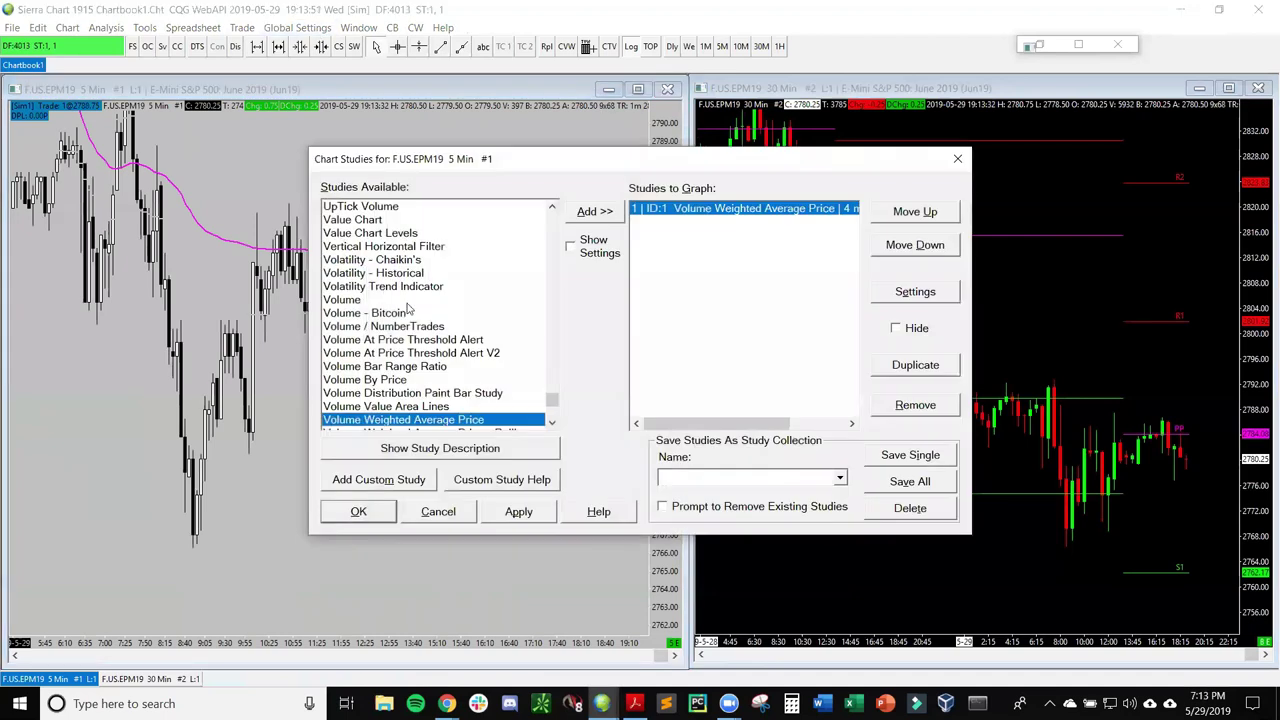
pyautogui.press('m')
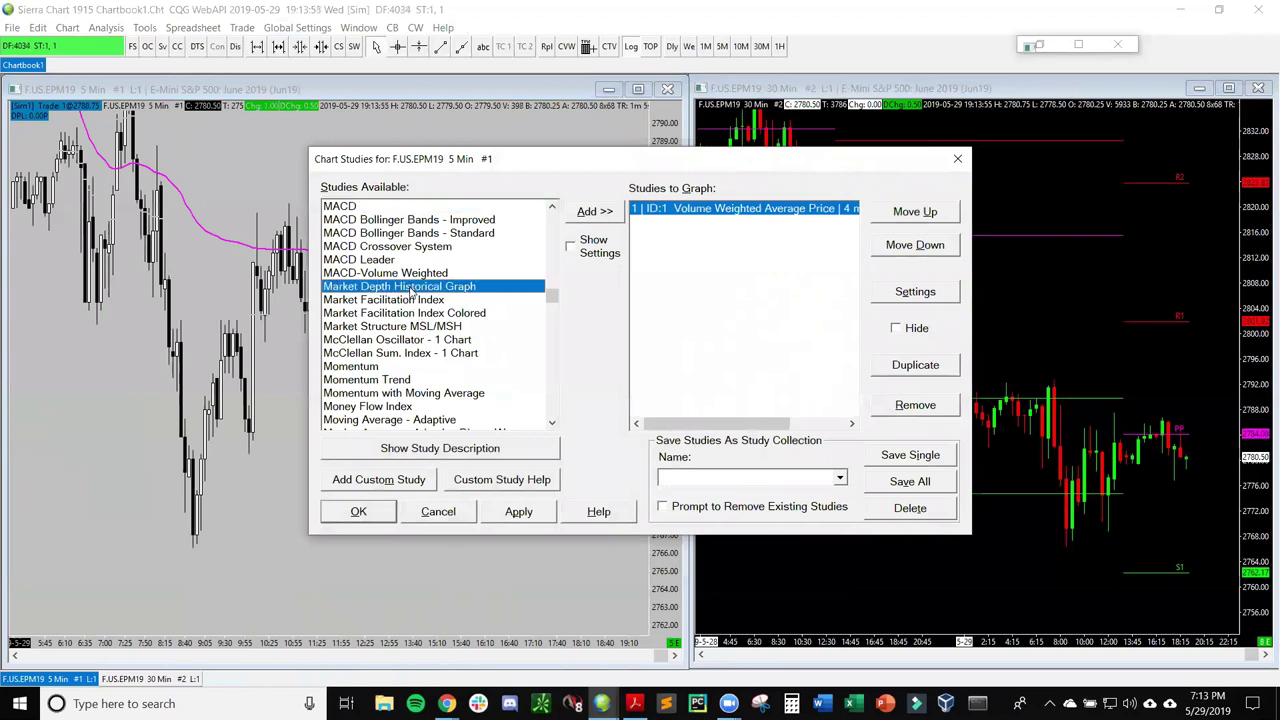
pyautogui.click(412, 289)
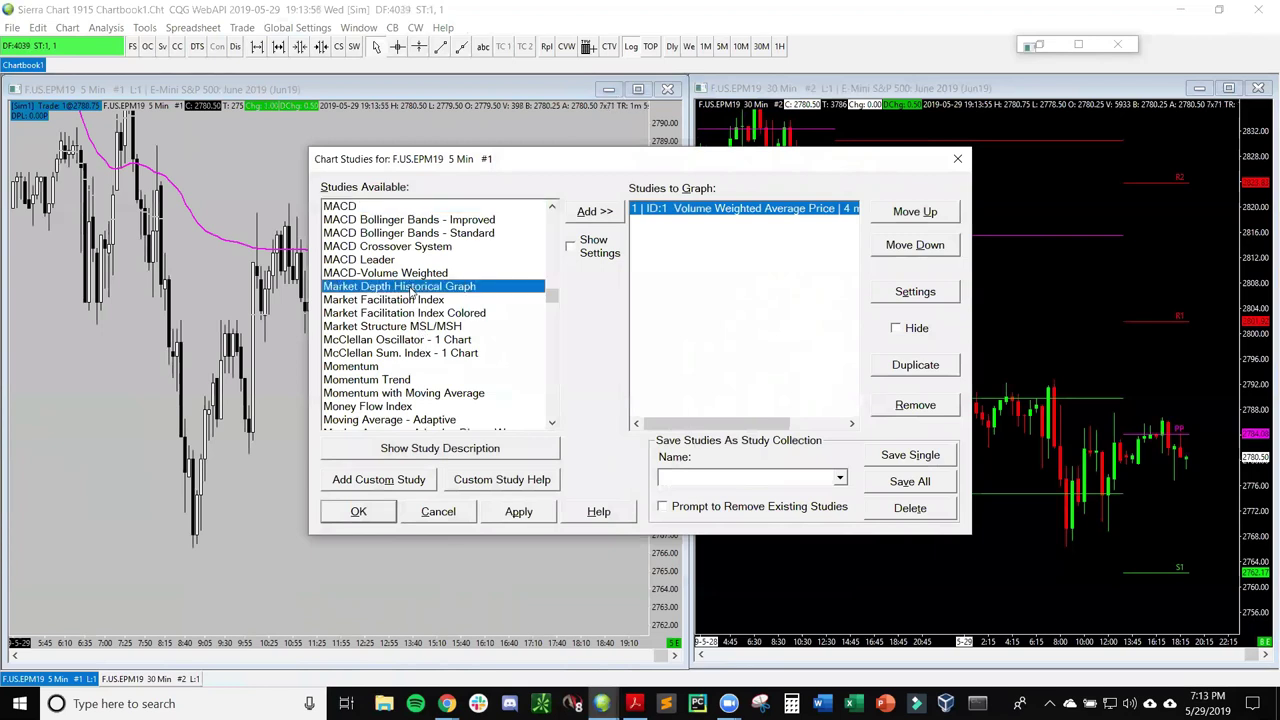
pyautogui.click(957, 158)
pyautogui.click(310, 29)
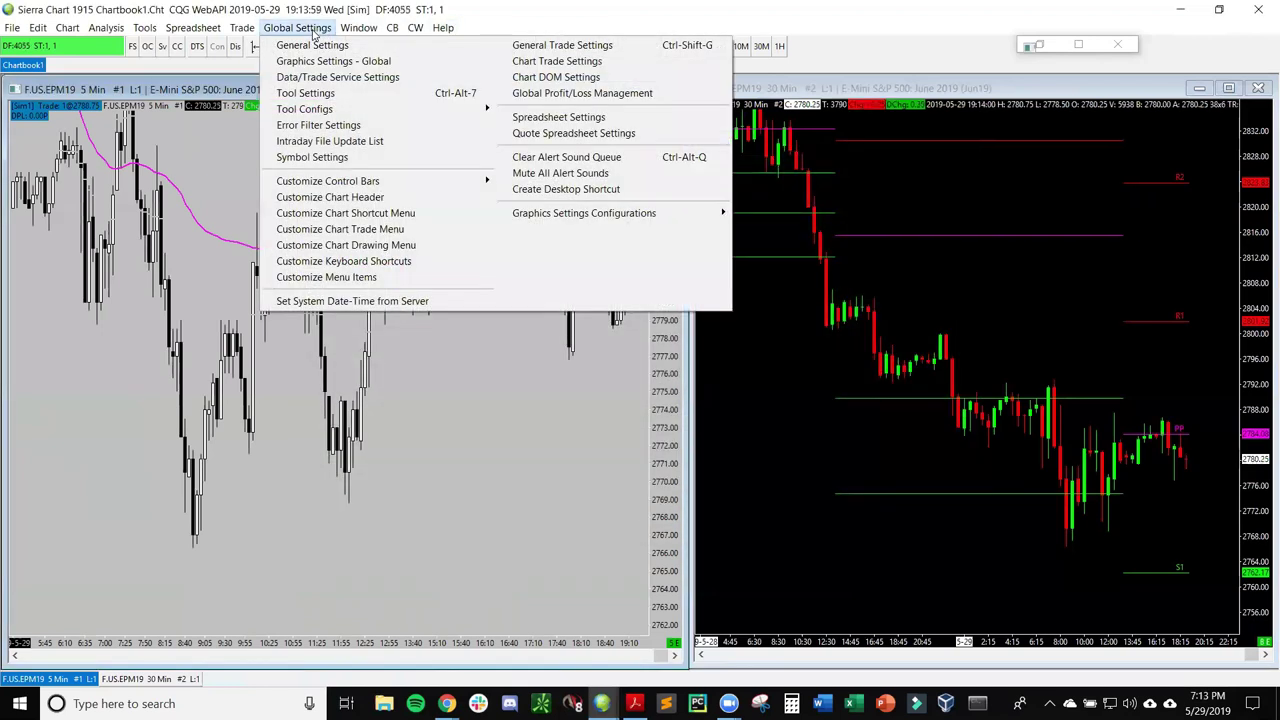
# In Symbol Settings, select the F.US.EP?## E-mini S&P 500 futures symbol
pyautogui.click(320, 160)
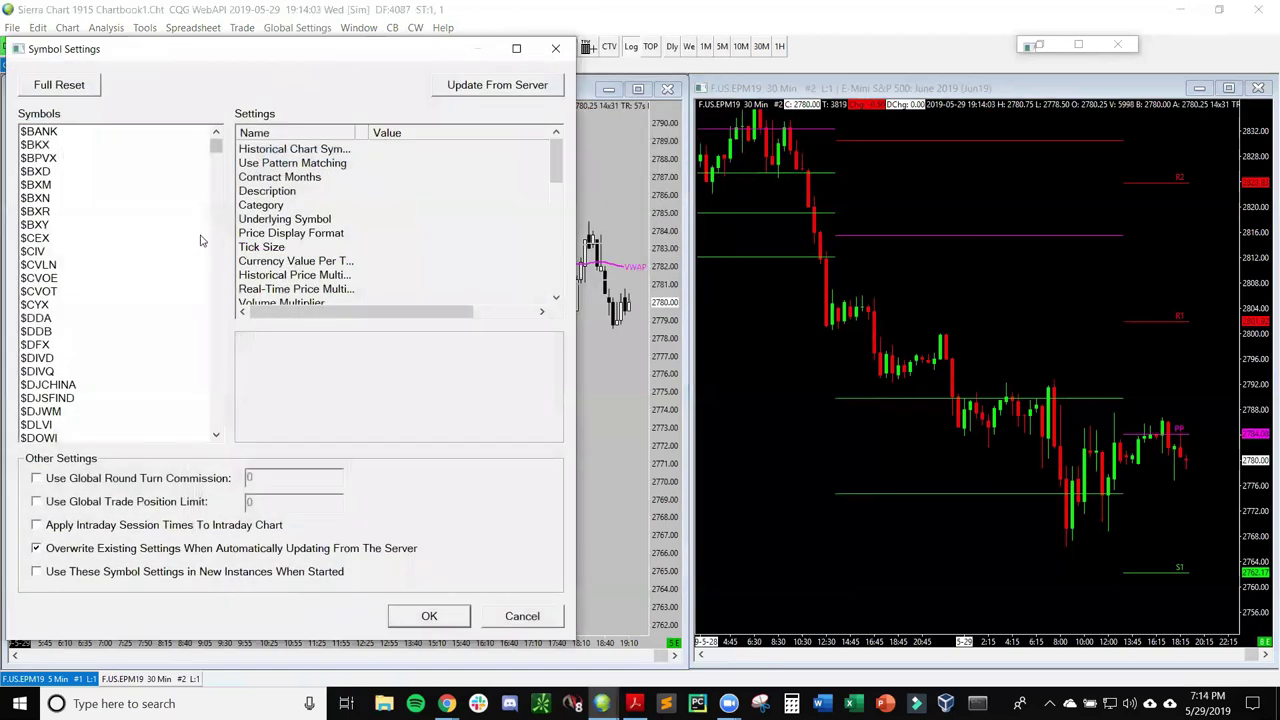
pyautogui.click(152, 265)
pyautogui.press('e')
pyautogui.scroll(-3, 147, 325)
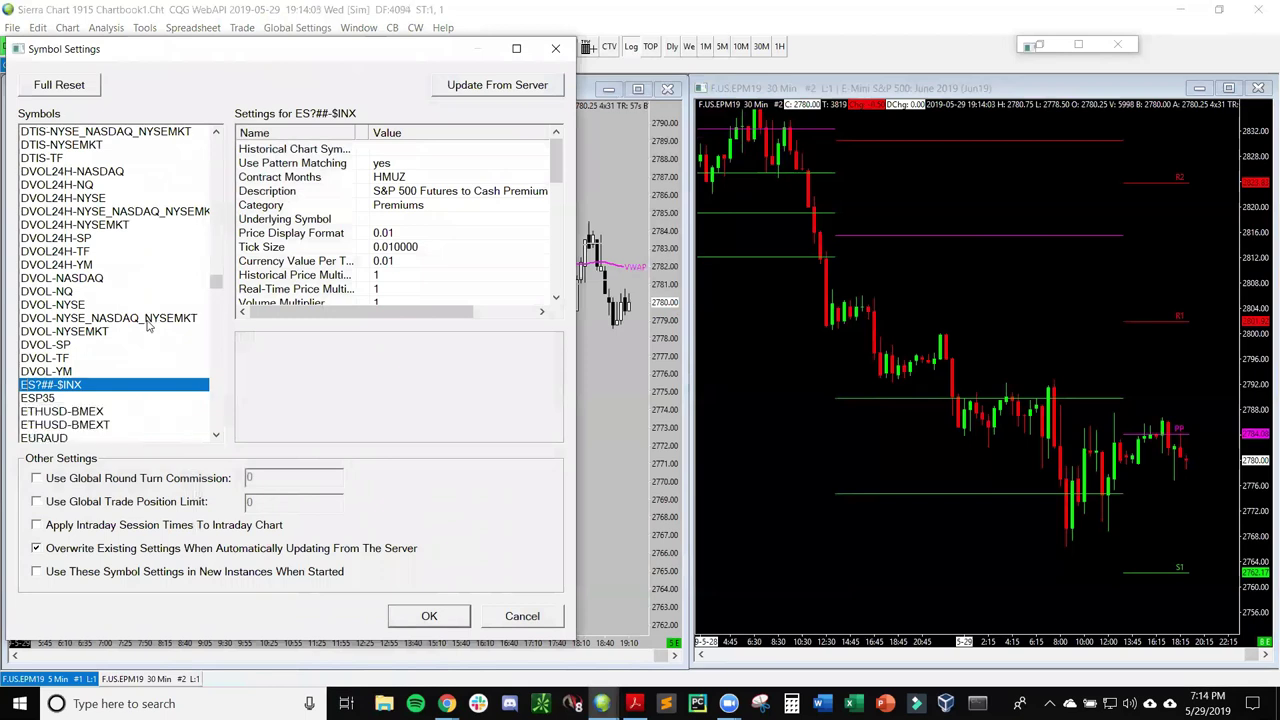
pyautogui.scroll(-2, 147, 330)
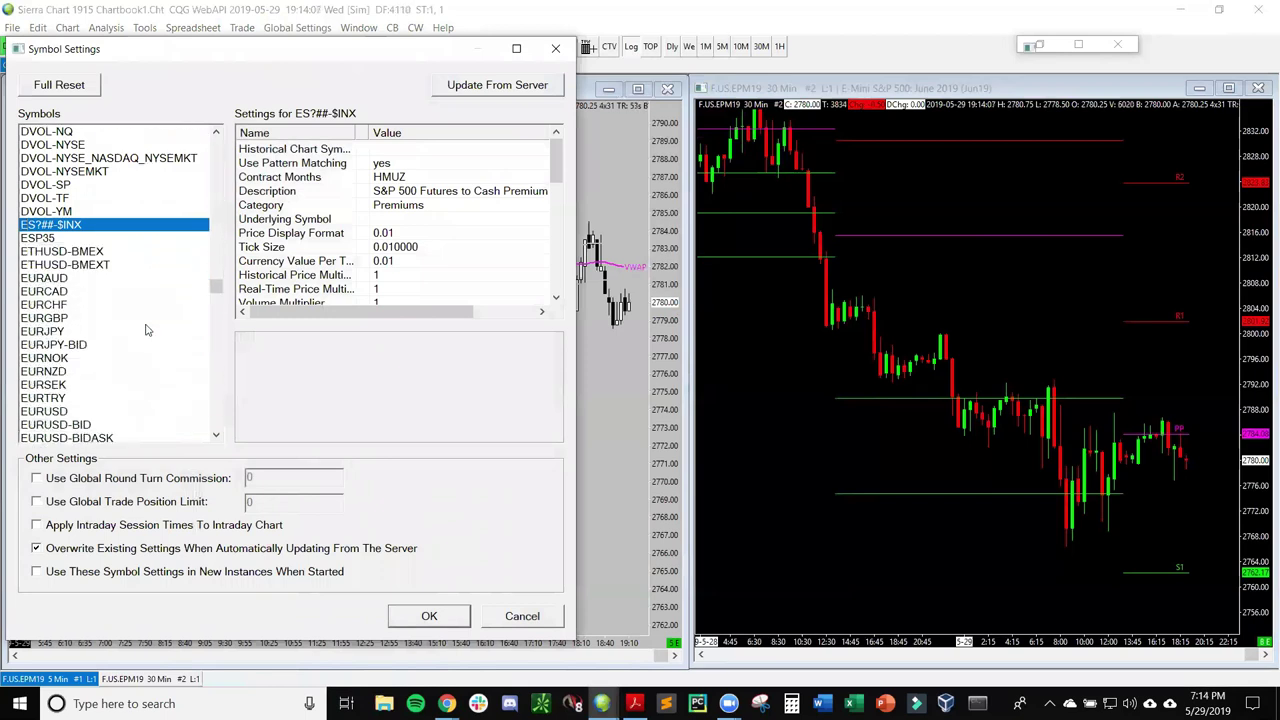
pyautogui.press('w')
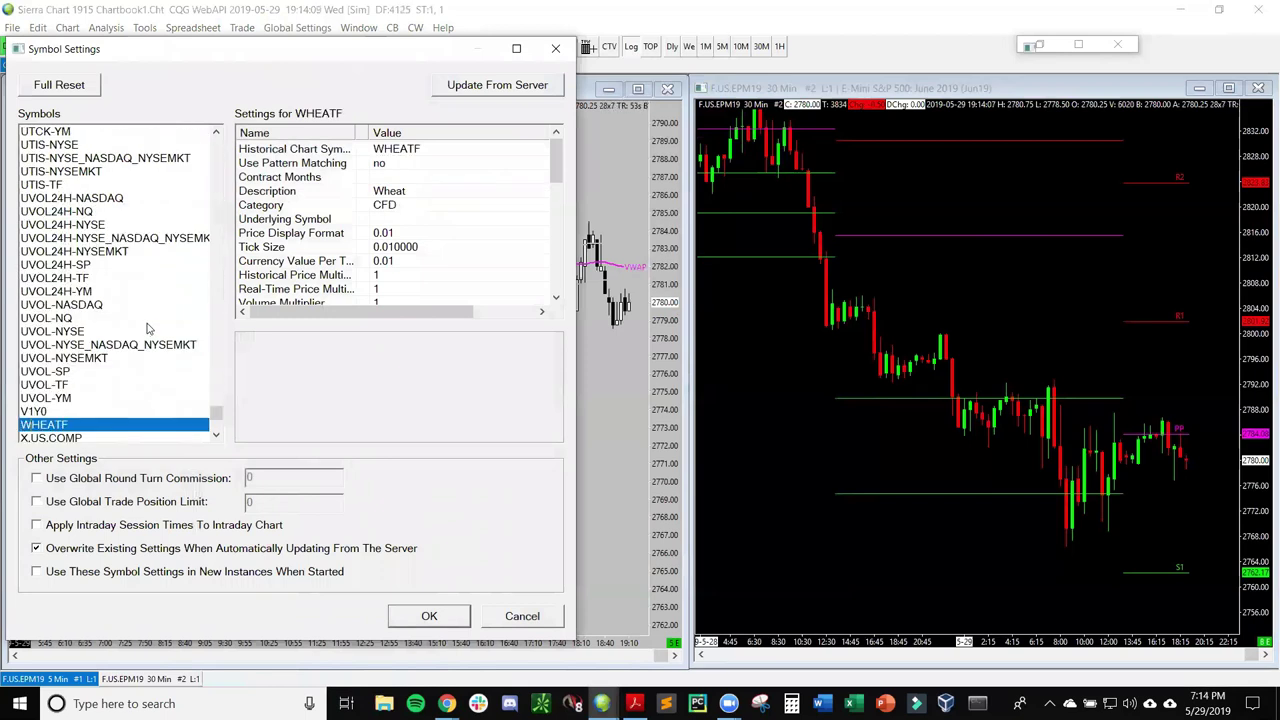
pyautogui.scroll(15, 147, 328)
pyautogui.scroll(15, 147, 328)
pyautogui.scroll(10, 147, 328)
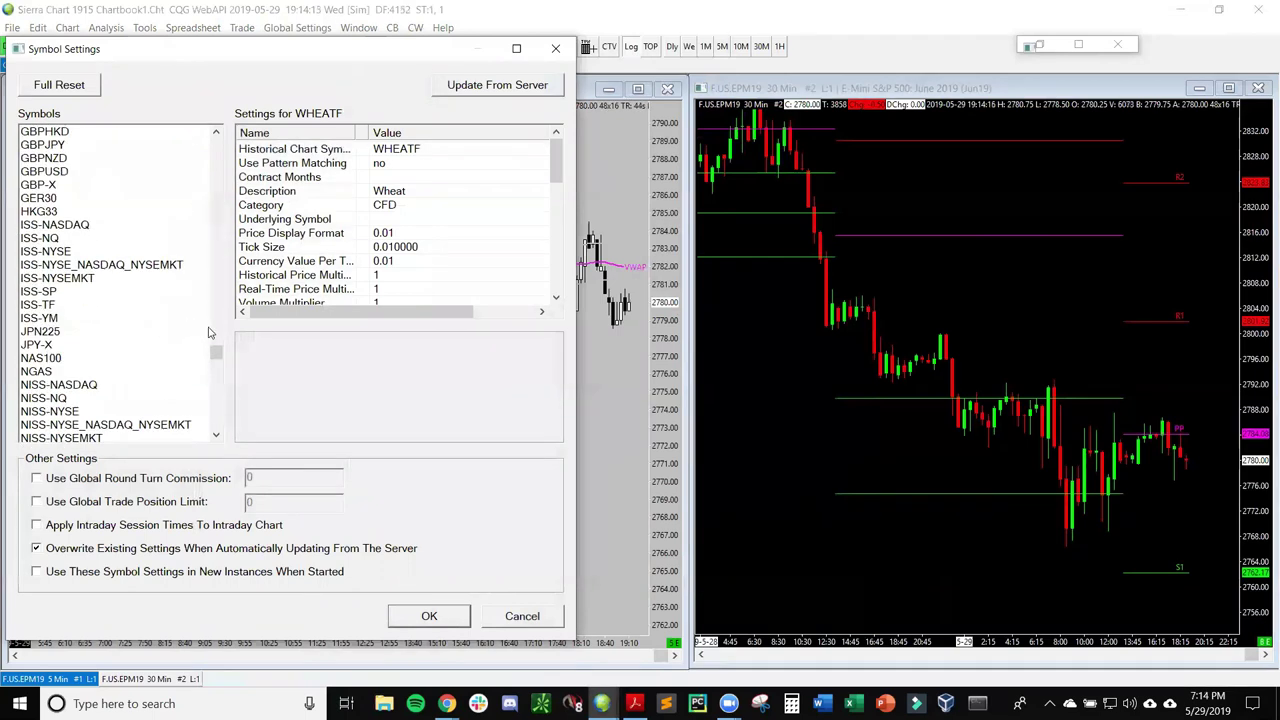
pyautogui.moveTo(216, 345); pyautogui.dragTo(216, 325)
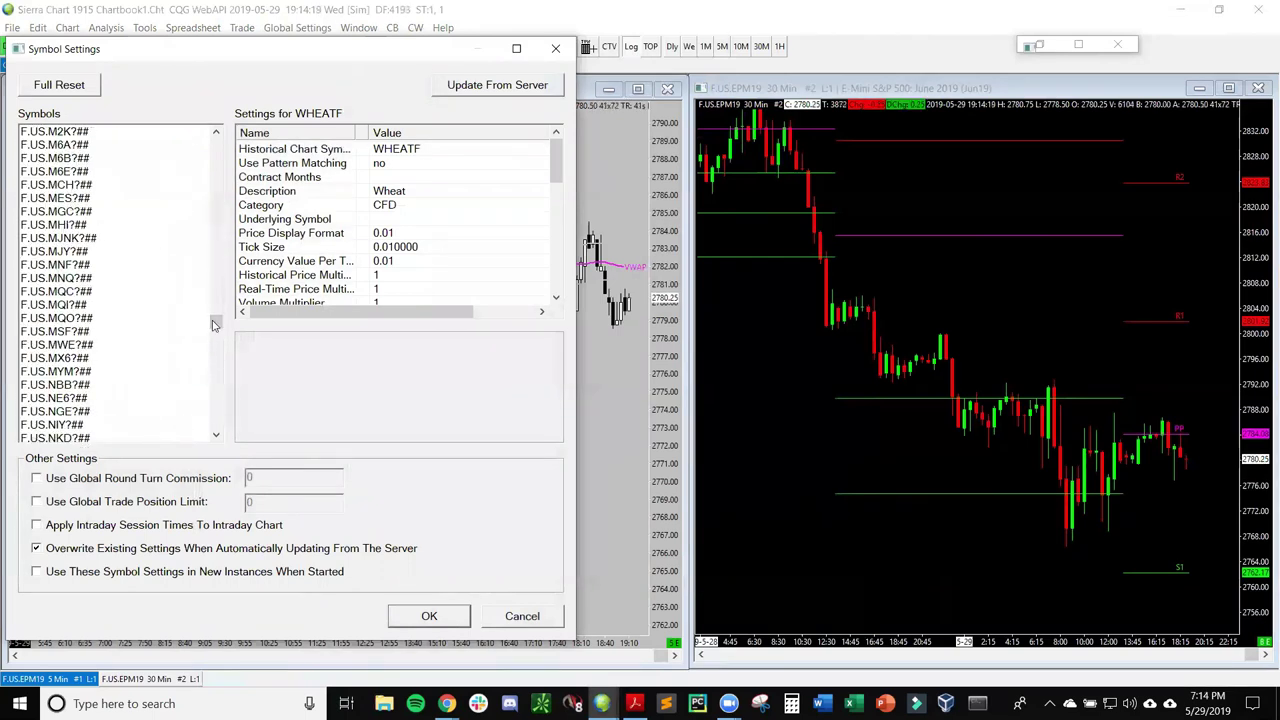
pyautogui.moveTo(216, 325); pyautogui.dragTo(215, 305)
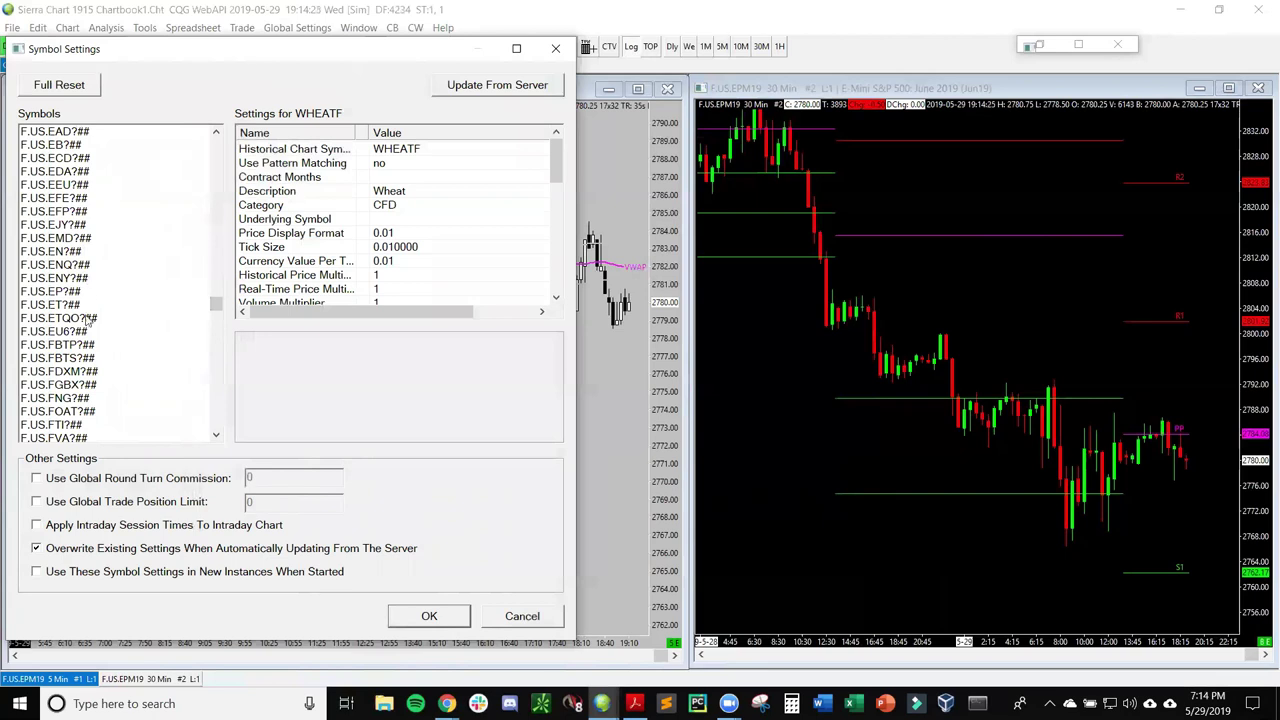
pyautogui.click(58, 292)
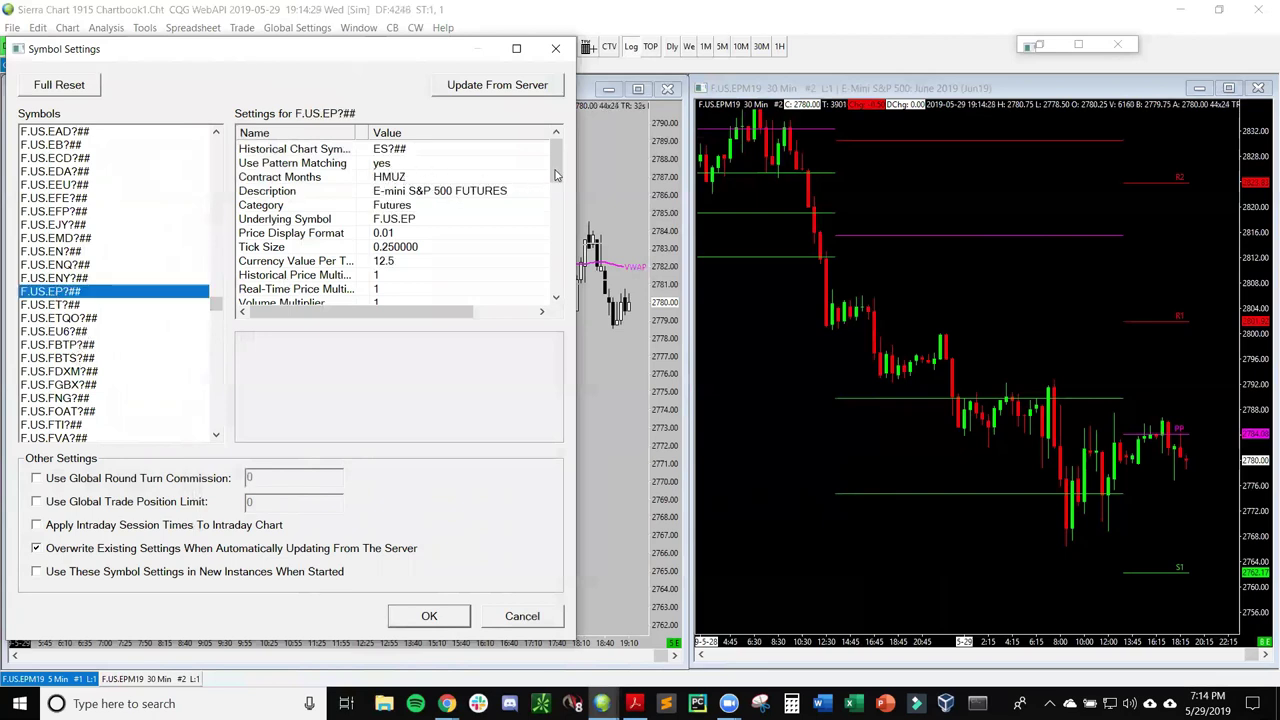
# Scroll its settings down to the 09:30:00–16:14:59 New York session times
pyautogui.moveTo(560, 170); pyautogui.dragTo(560, 174)
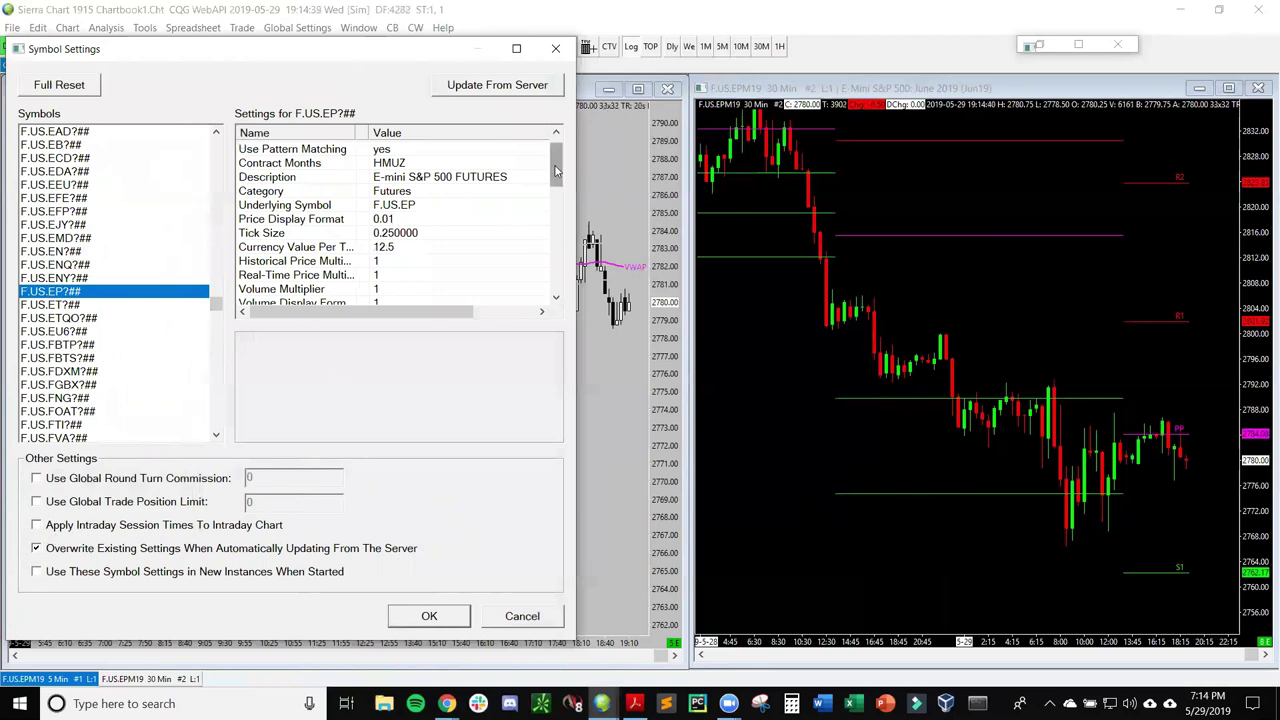
pyautogui.scroll(-1, 556, 170)
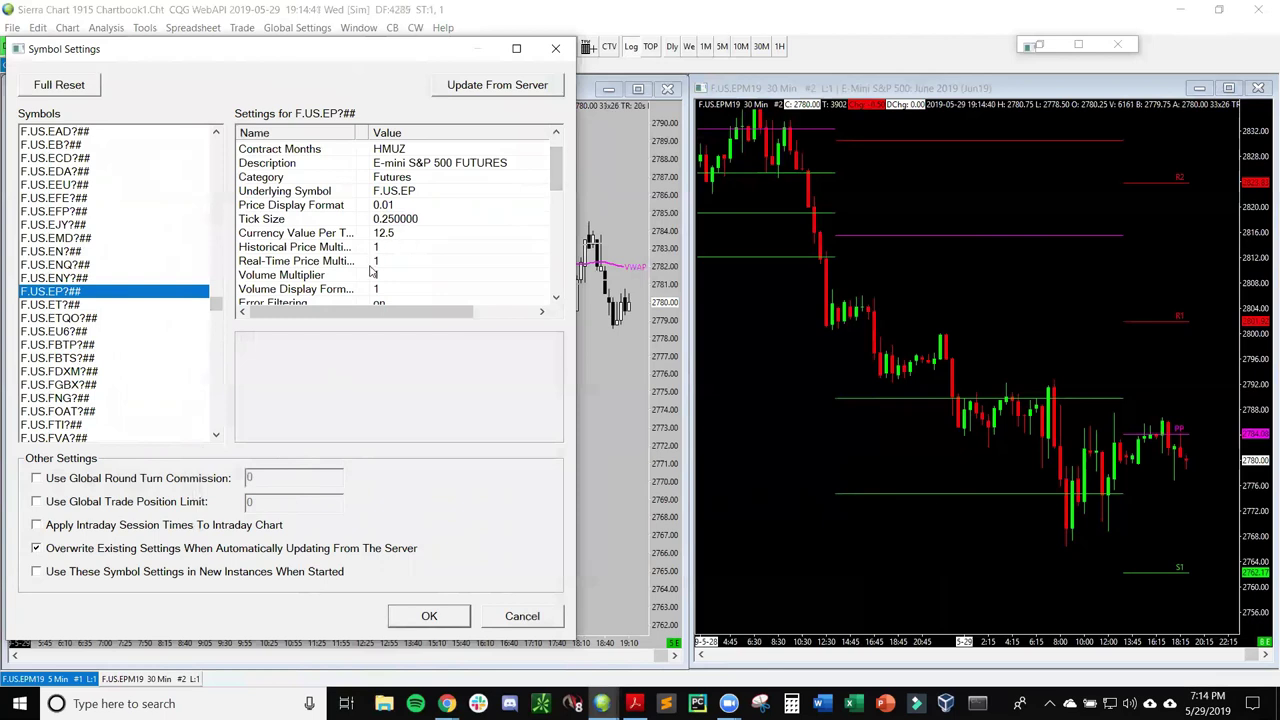
pyautogui.scroll(-1, 557, 180)
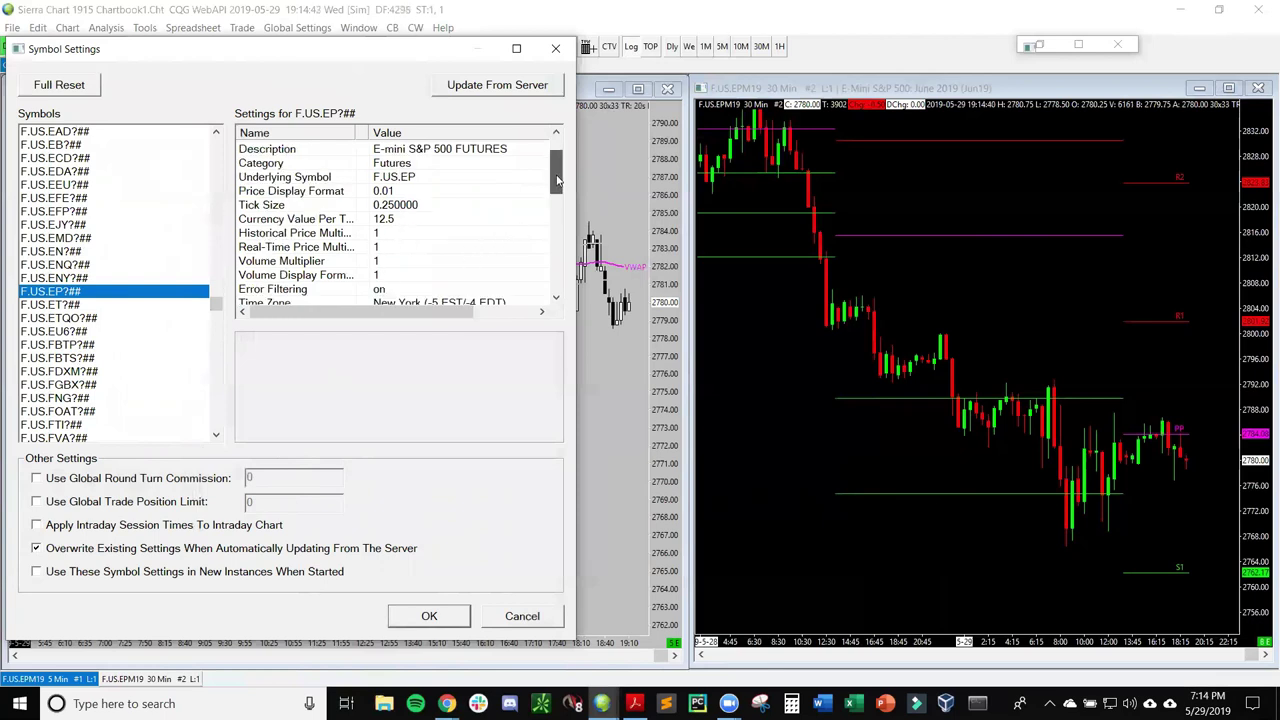
pyautogui.moveTo(557, 180); pyautogui.dragTo(564, 206)
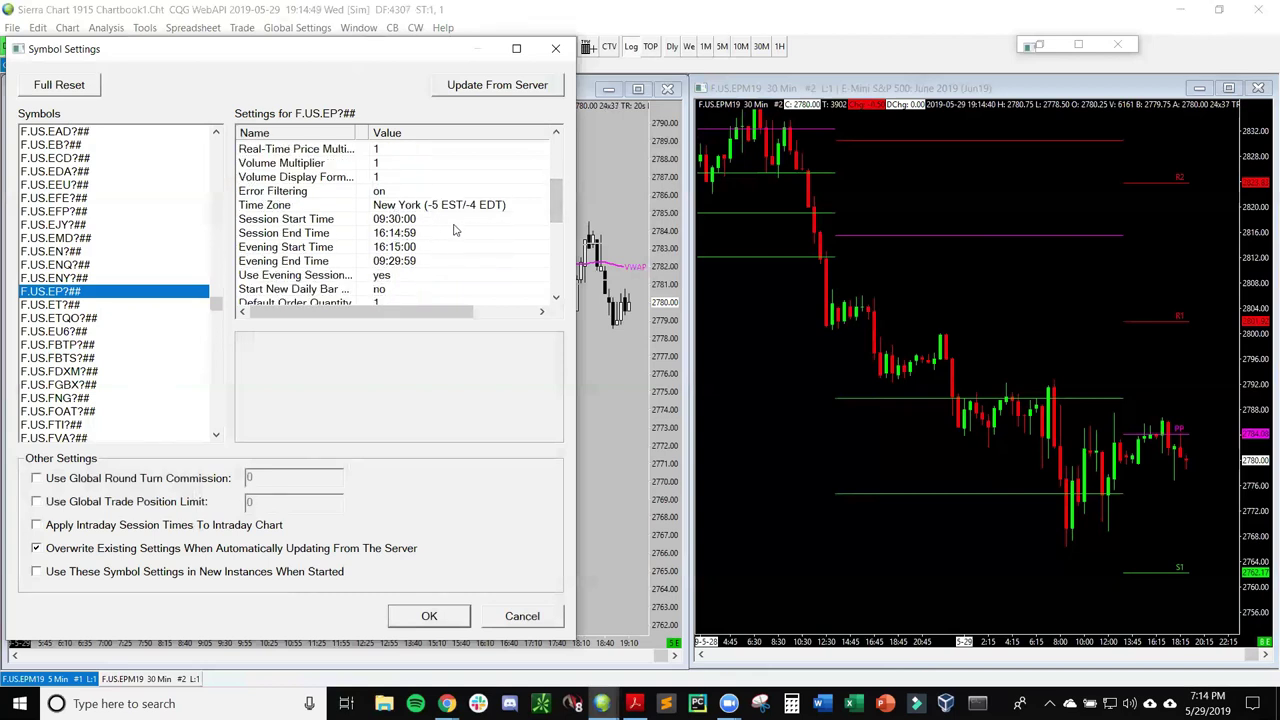
# Change the custom Session Start Time to 06:30:00 and Evening End Time to 06:29:59
pyautogui.click(398, 222)
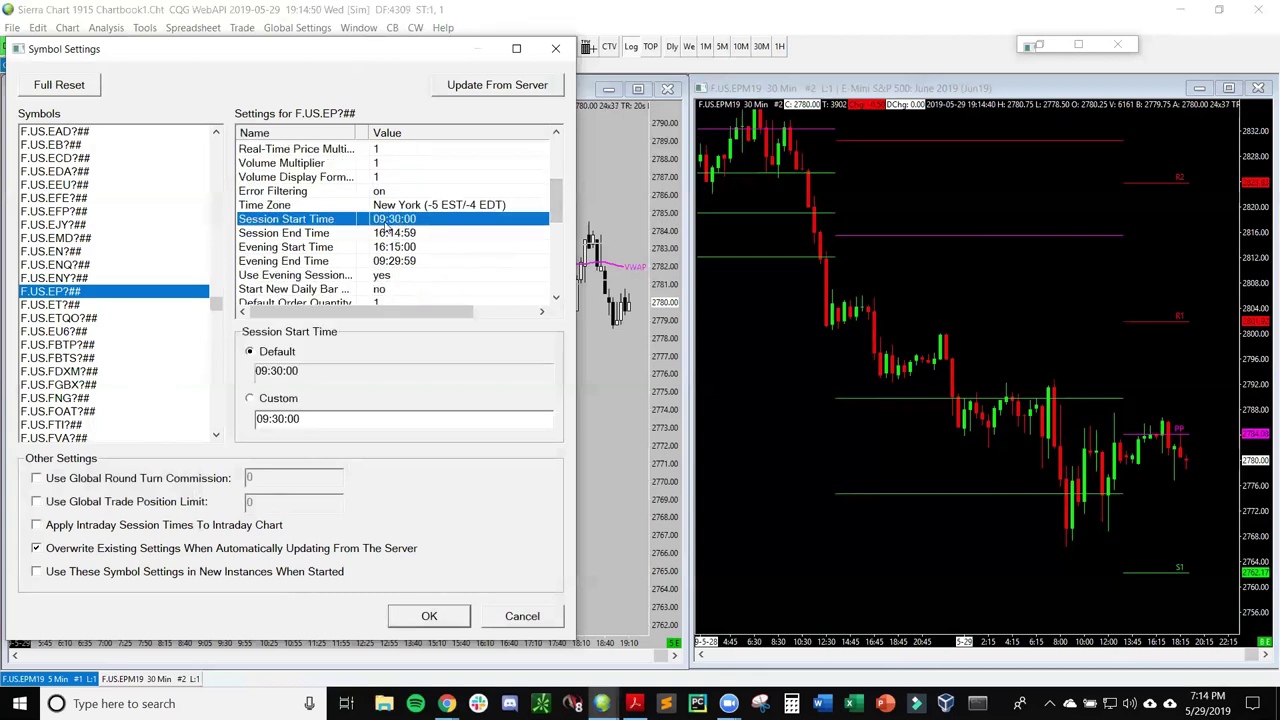
pyautogui.click(259, 418)
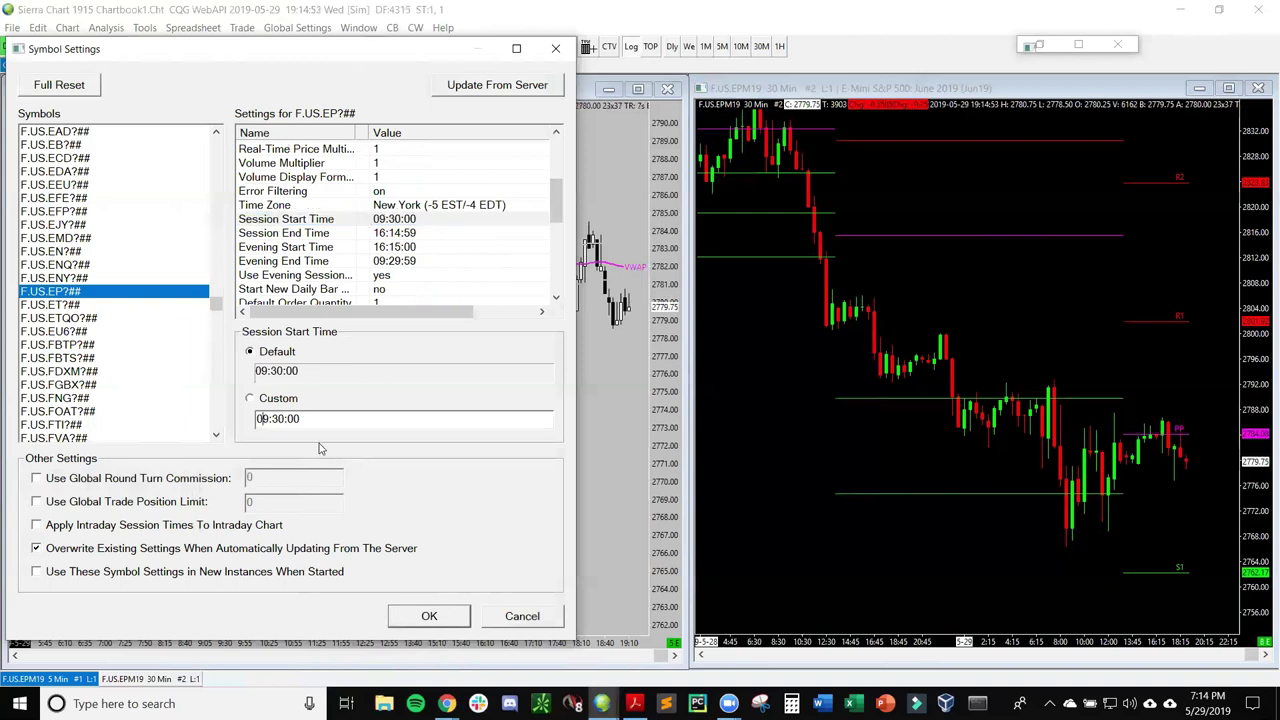
pyautogui.write('6')
pyautogui.click(401, 262)
pyautogui.click(267, 420)
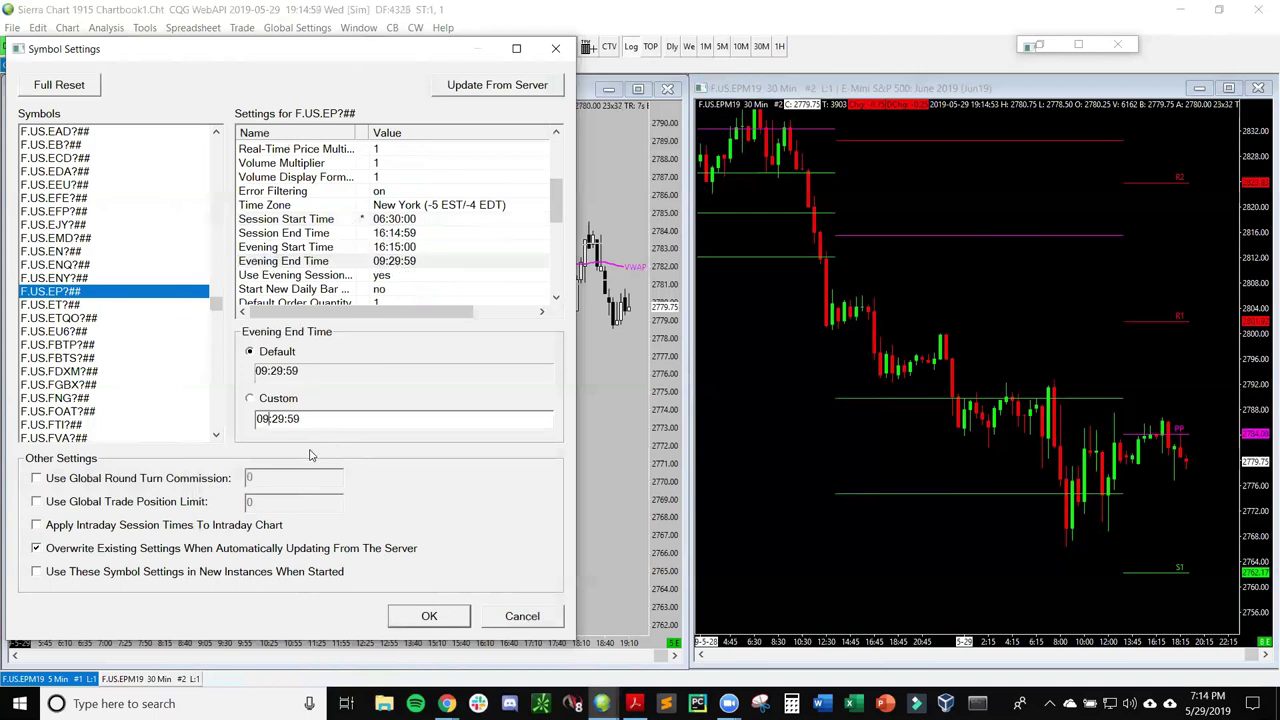
pyautogui.write('6')
pyautogui.moveTo(562, 213); pyautogui.dragTo(562, 264)
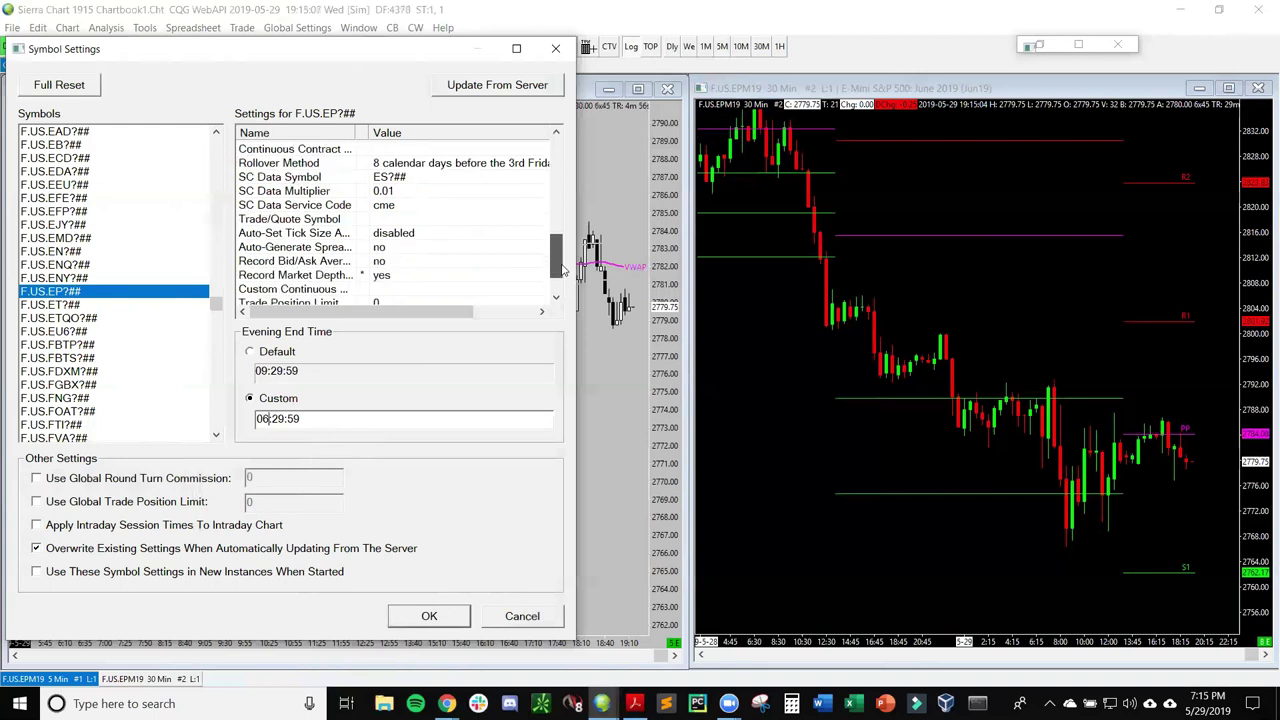
# Set Record Bid/Ask Average and Record Market Depth Data to yes for F.US.EP?##, then OK
pyautogui.click(397, 262)
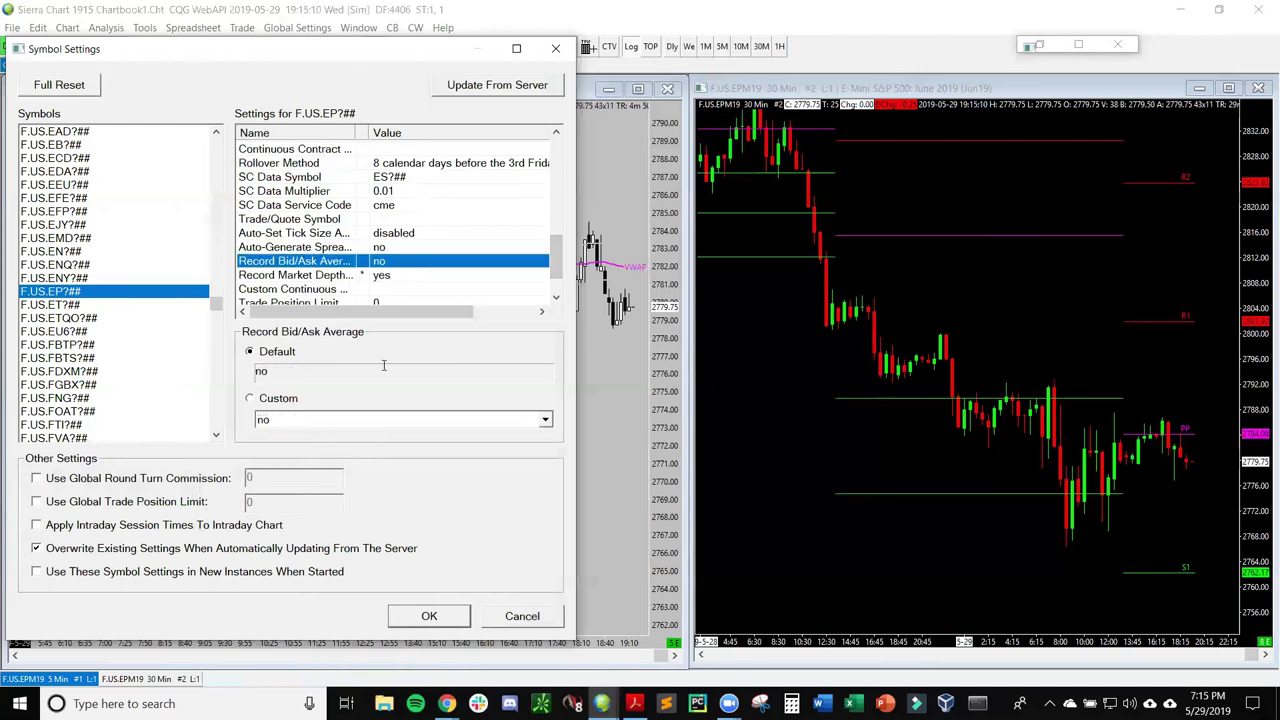
pyautogui.click(390, 420)
pyautogui.click(343, 443)
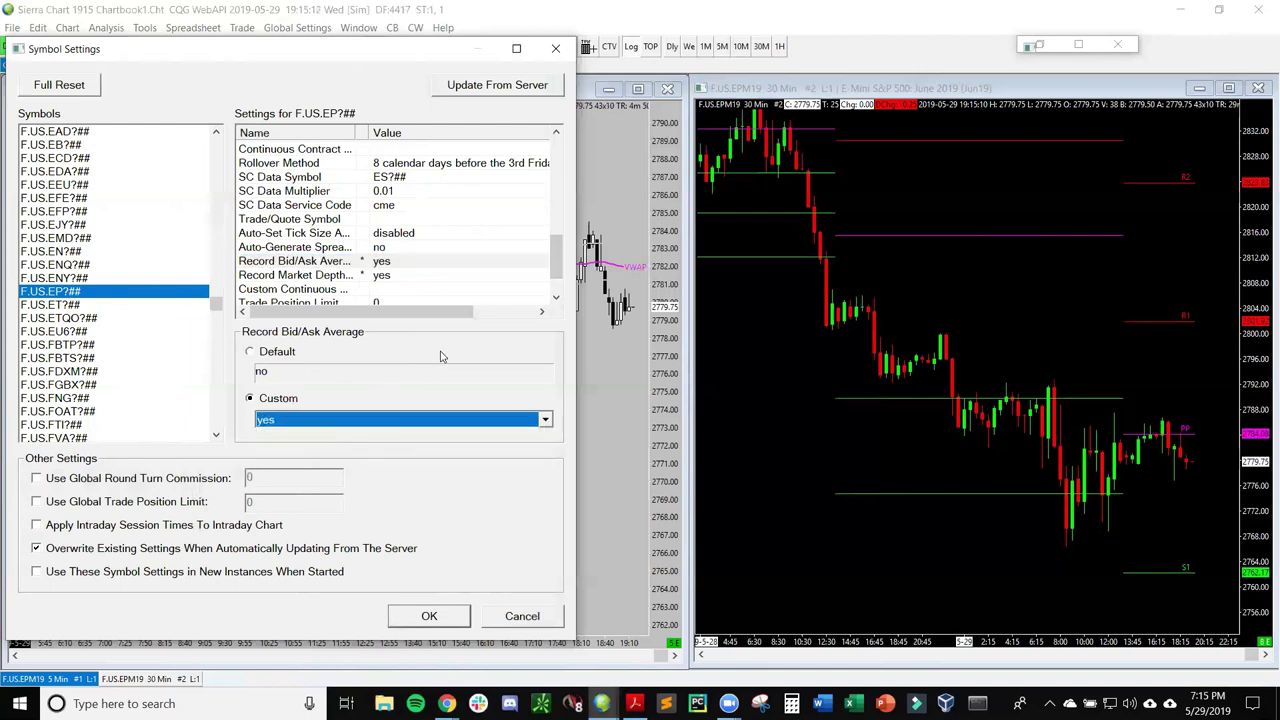
pyautogui.click(384, 278)
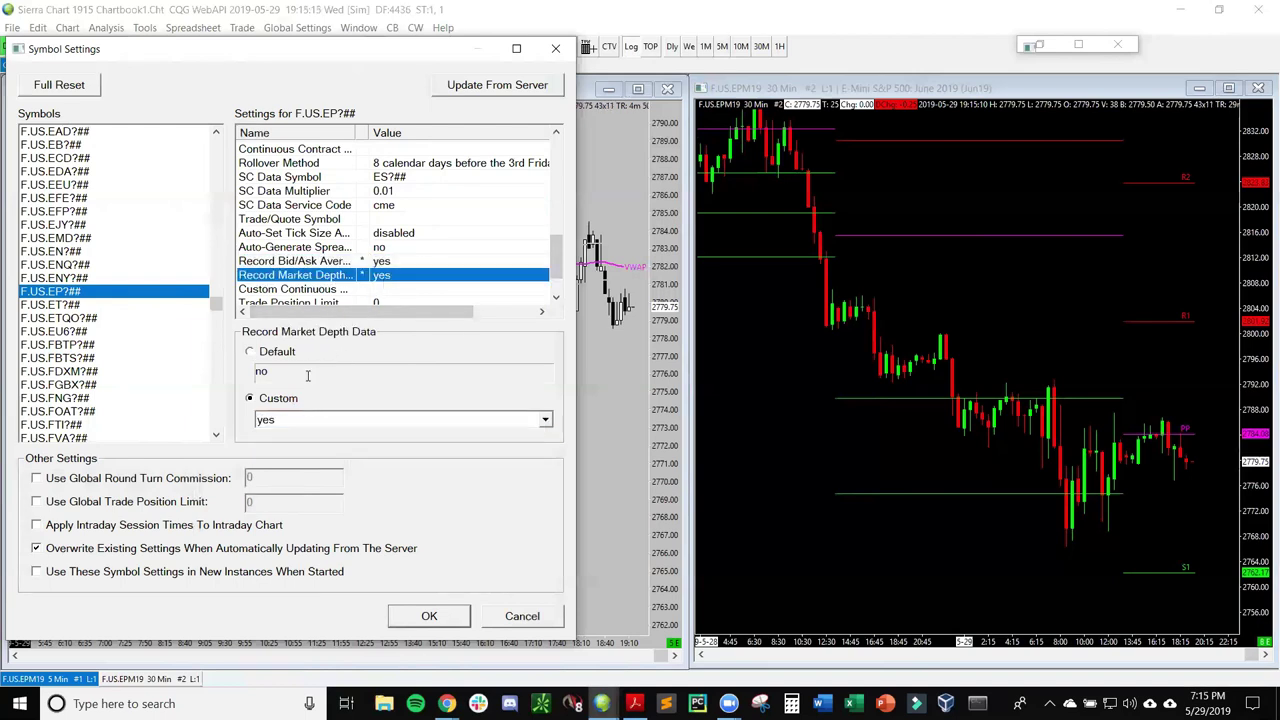
pyautogui.moveTo(552, 265); pyautogui.dragTo(553, 280)
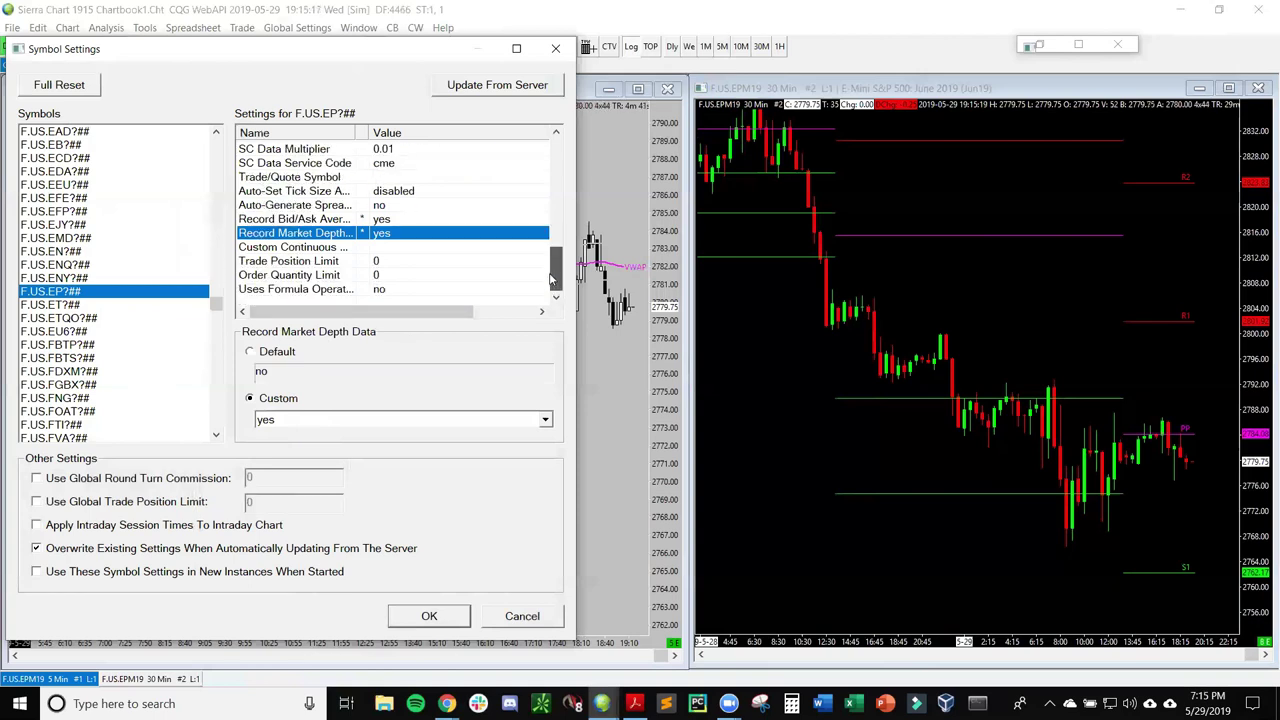
pyautogui.click(386, 221)
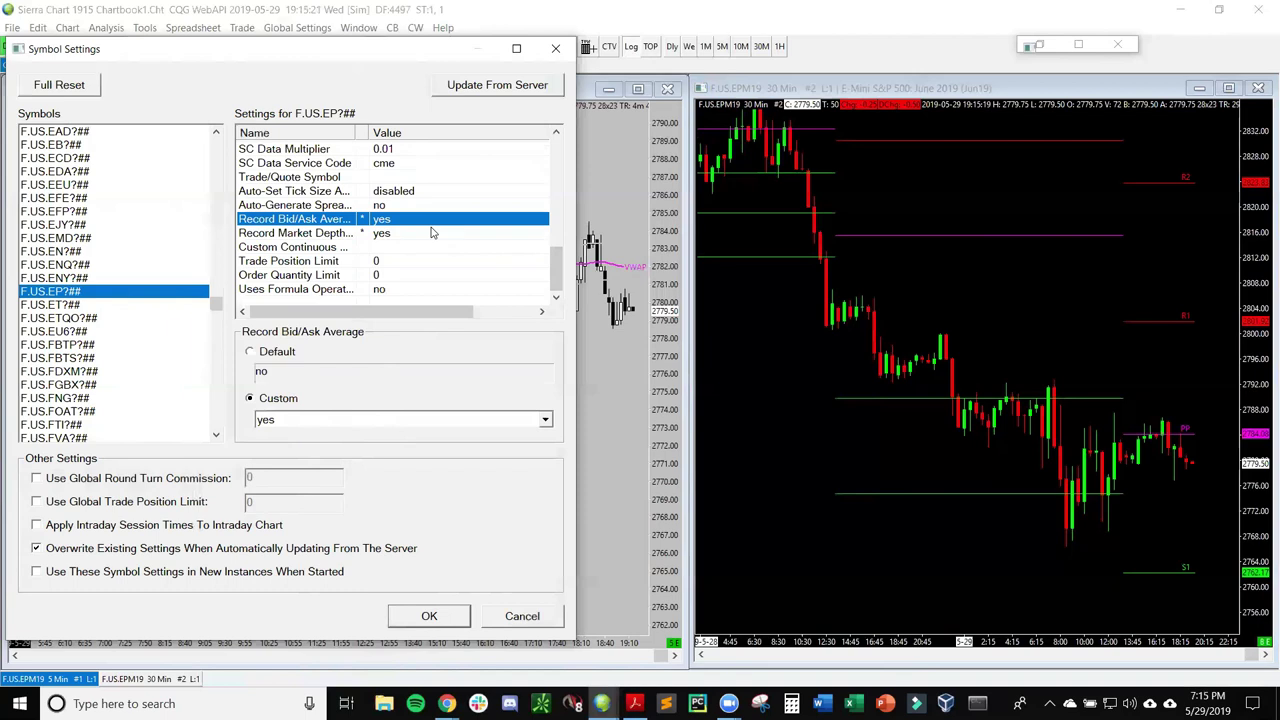
pyautogui.click(331, 234)
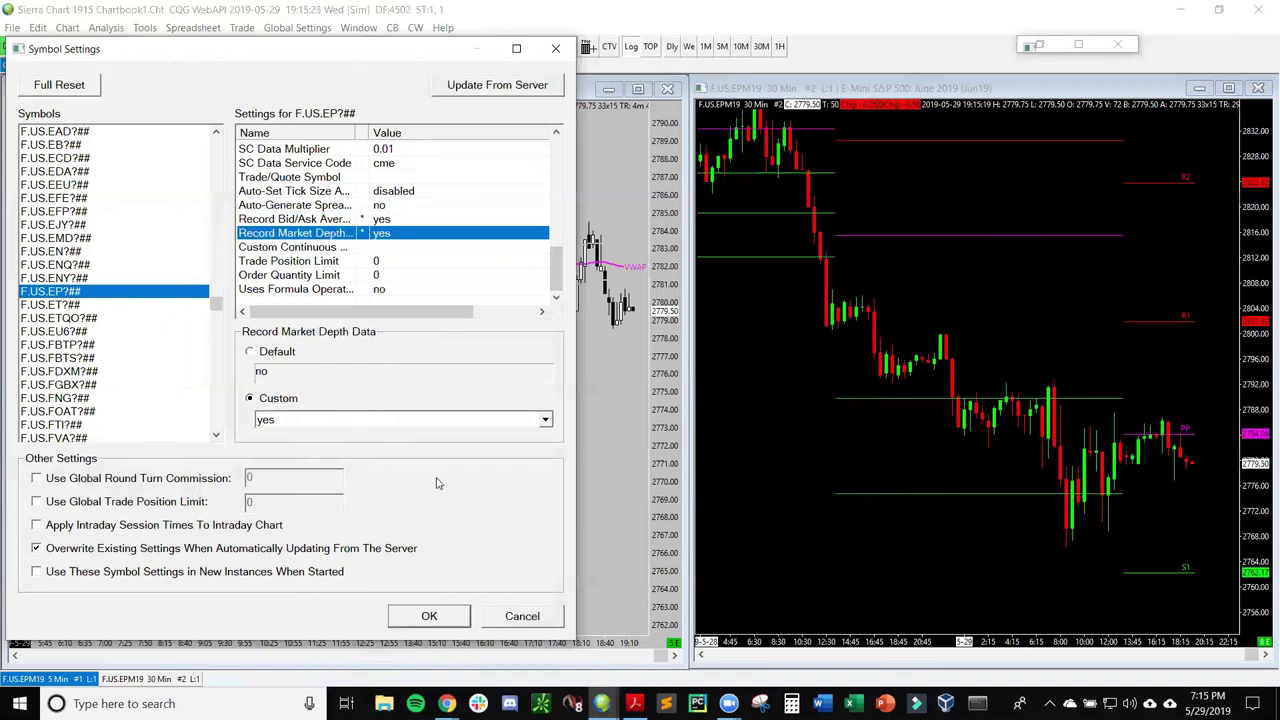
pyautogui.click(429, 616)
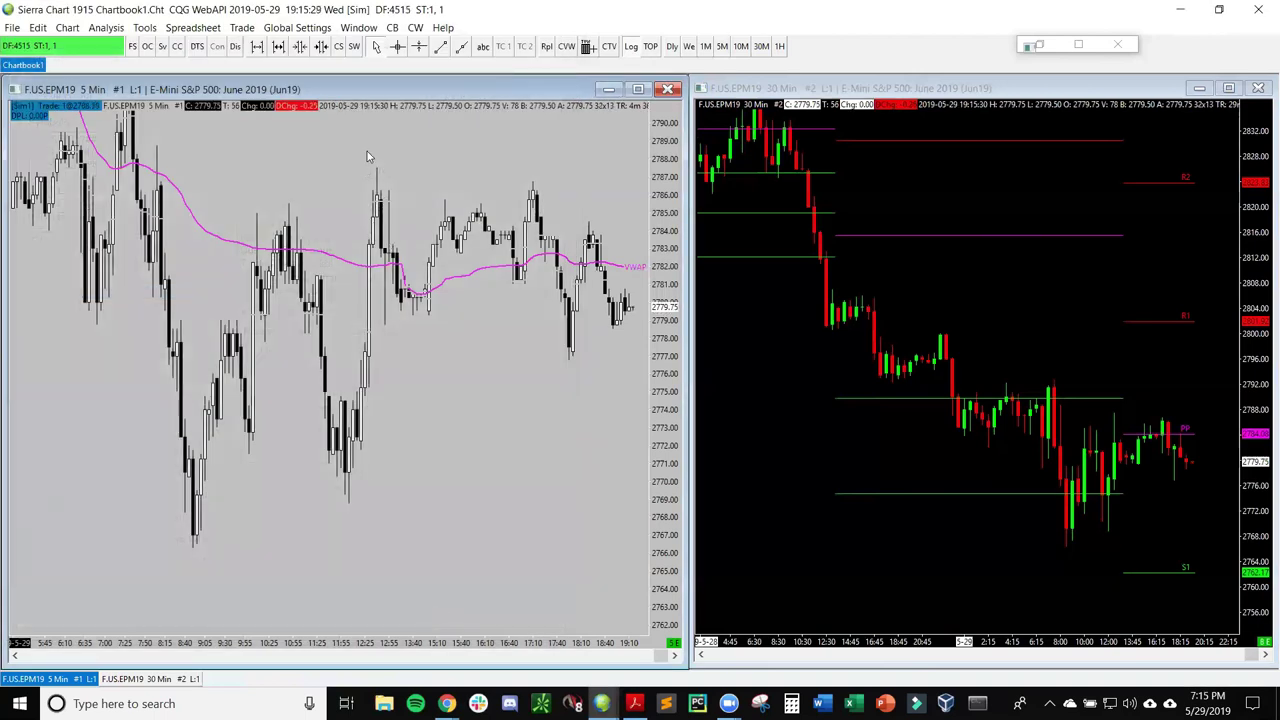
# Save the chartbook as Chart_Replay_Example.Cht with Save Chartbook As
pyautogui.click(163, 47)
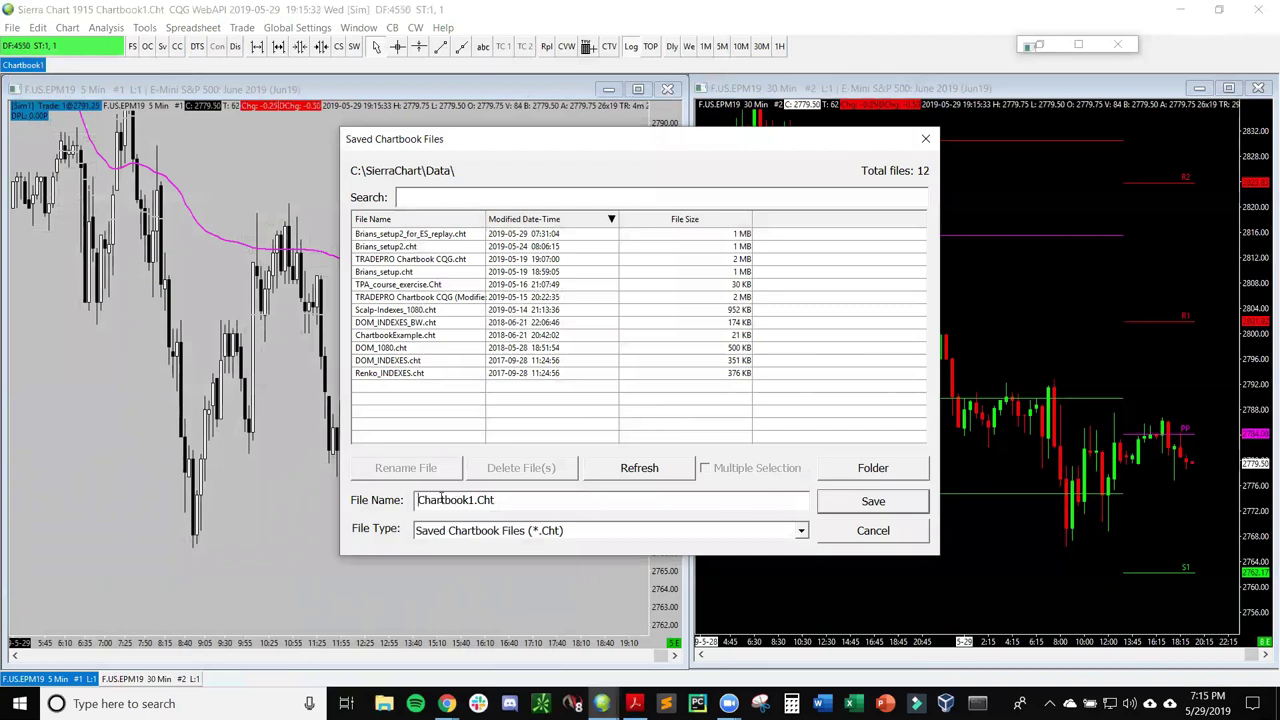
pyautogui.doubleClick(472, 500)
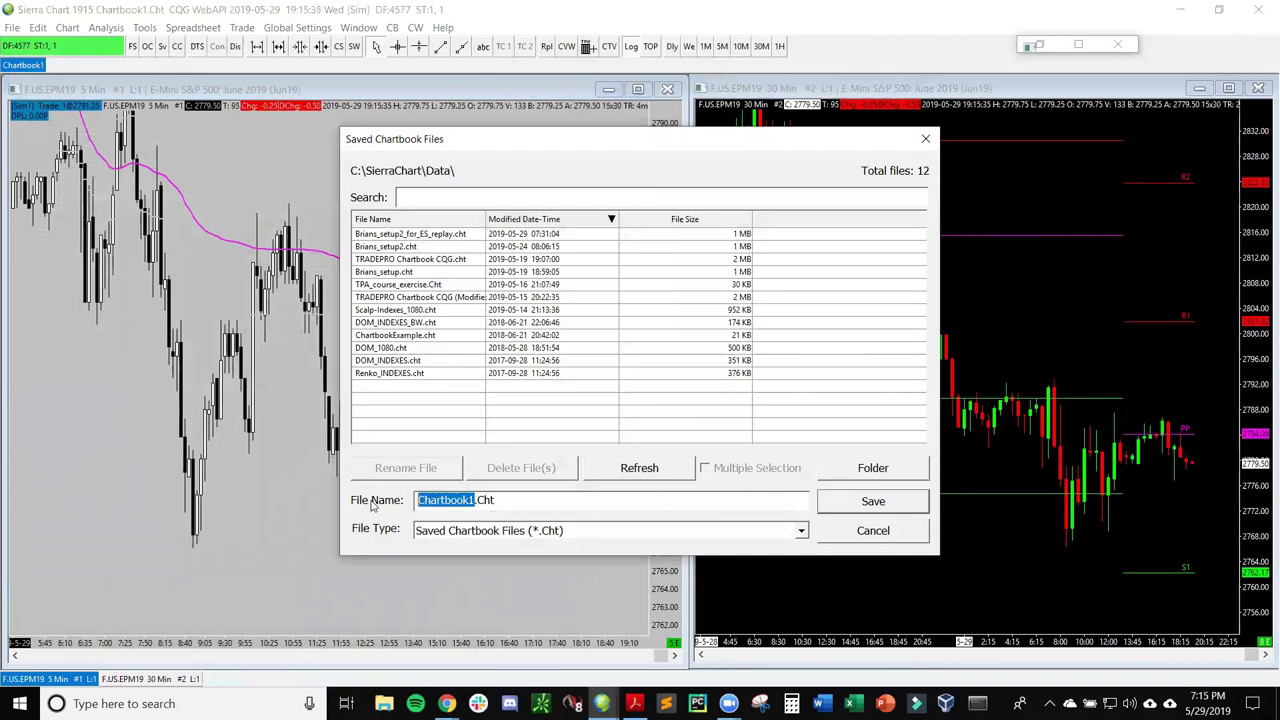
pyautogui.write('Chart_Repla')
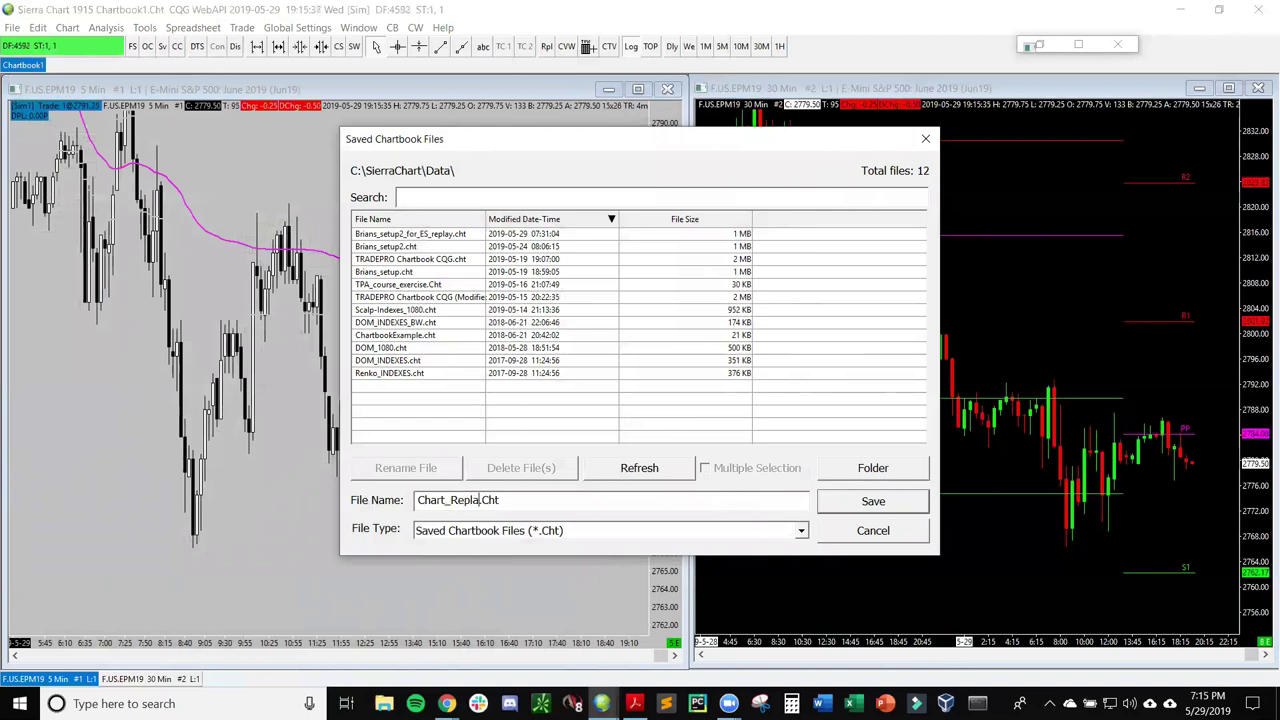
pyautogui.write('y_Example')
pyautogui.press('Return')
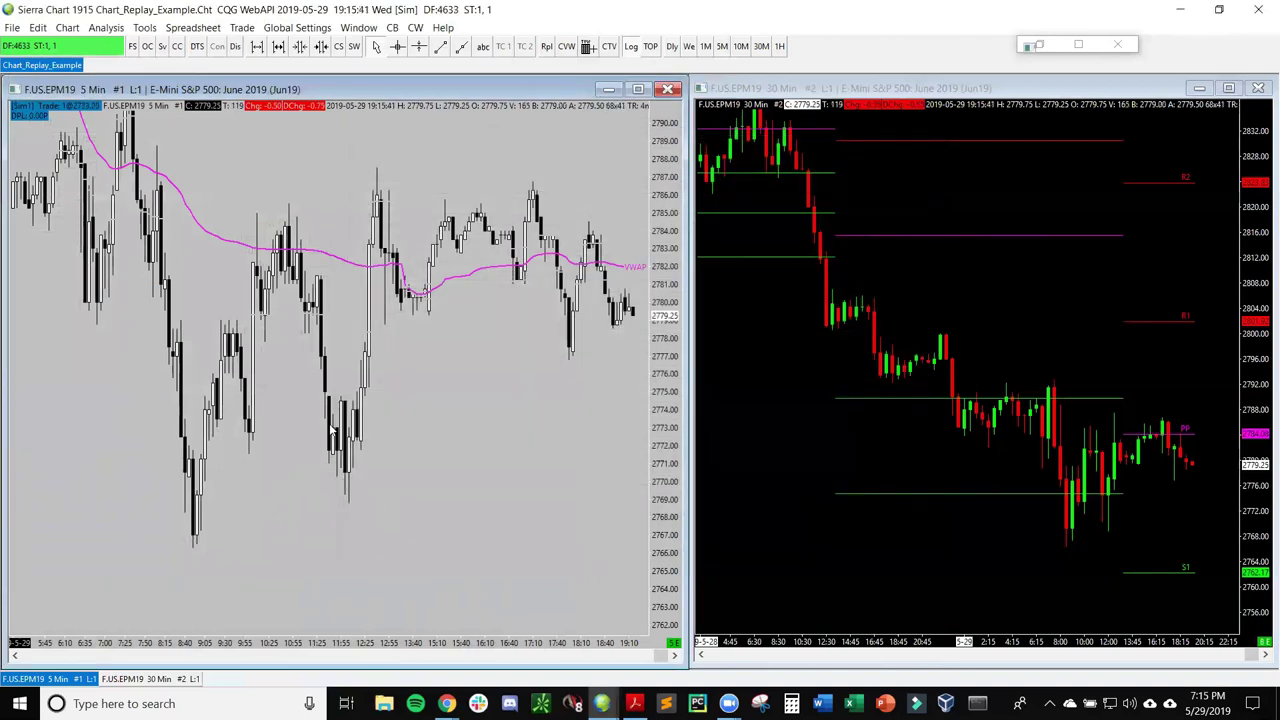
# Set the replay speed to 5 with Use Start Date-Time enabled and start playback
pyautogui.hotkey('ctrl', 'r')
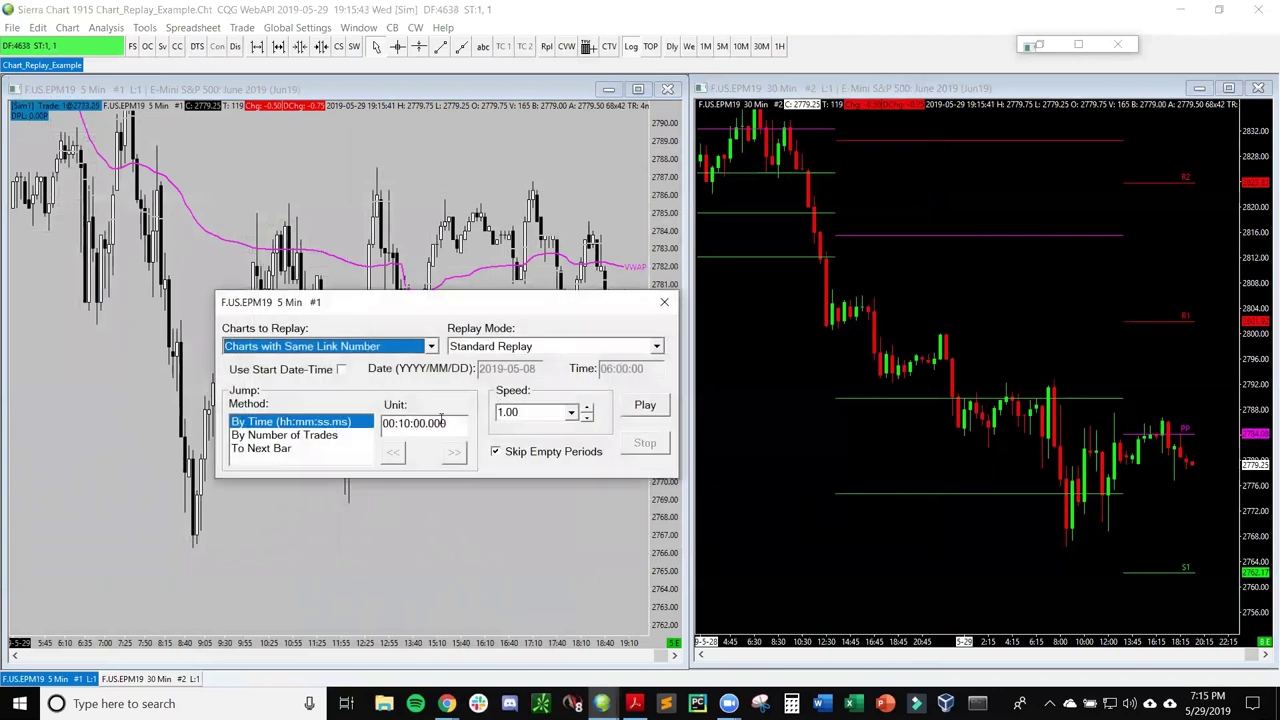
pyautogui.click(546, 412)
pyautogui.write('5')
pyautogui.click(341, 369)
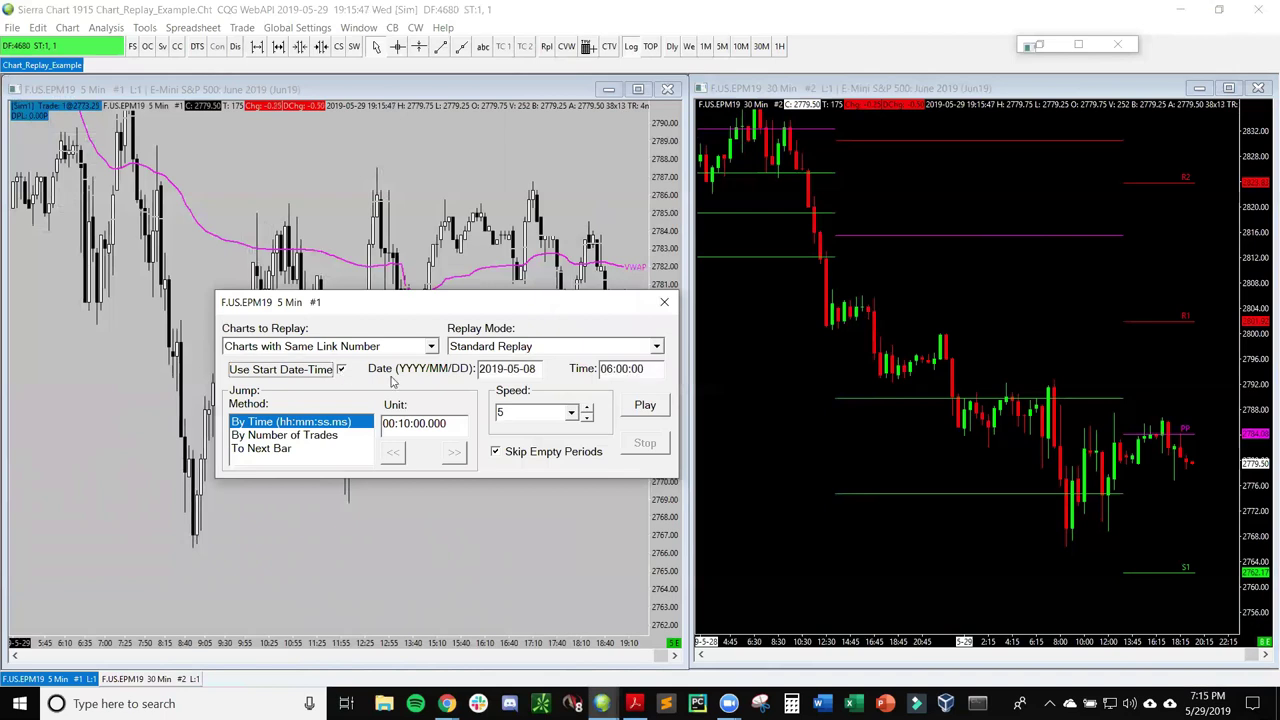
pyautogui.click(643, 408)
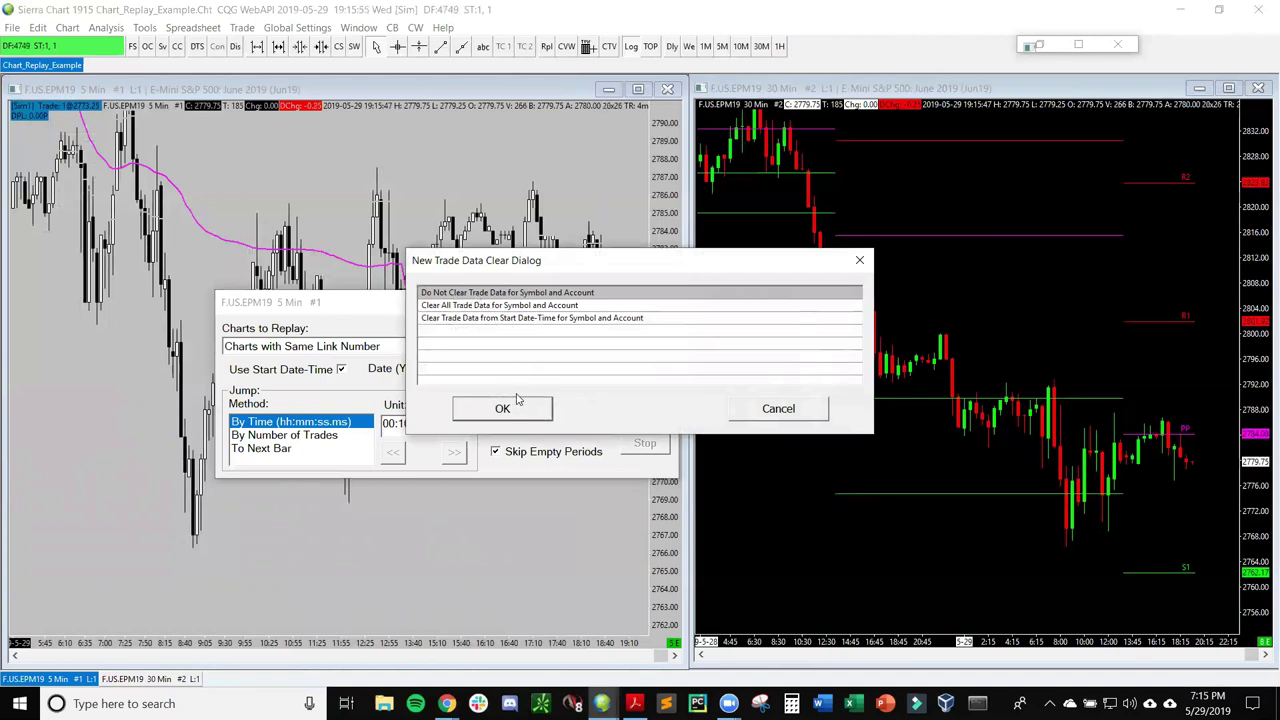
# Choose Do Not Clear Trade Data and confirm so the 5x replay begins from 2019-05-08
pyautogui.click(443, 306)
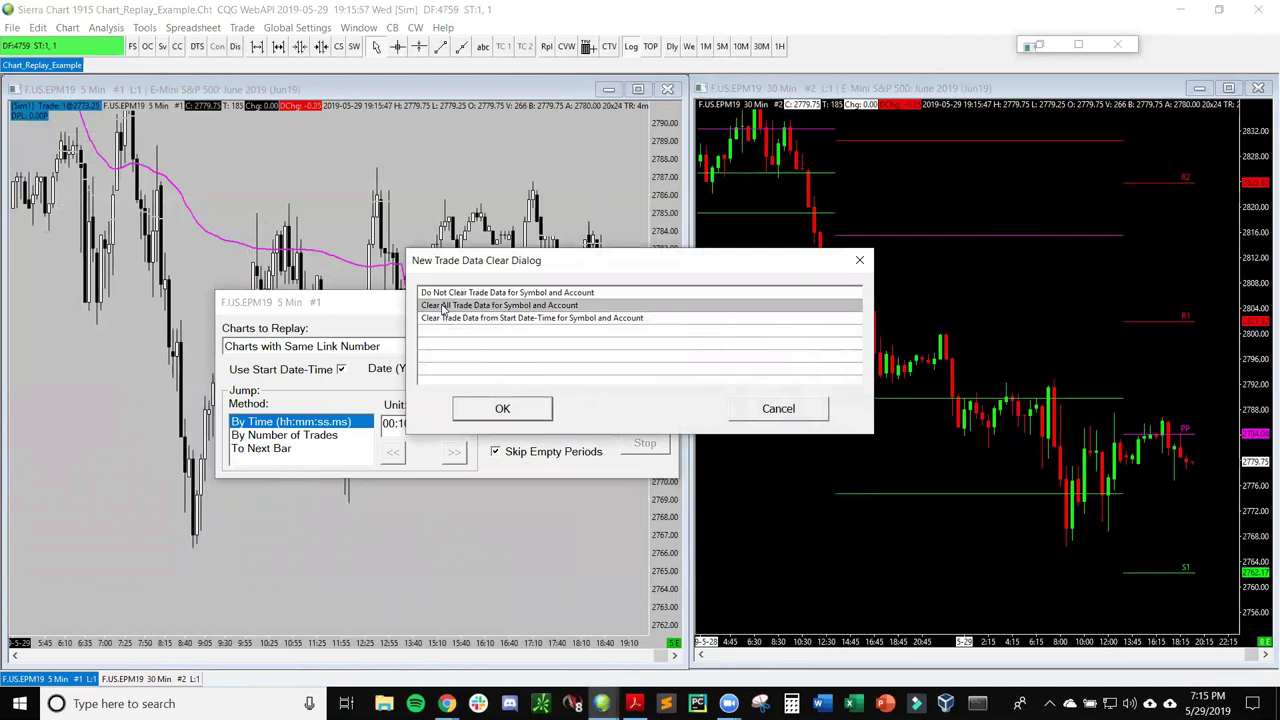
pyautogui.click(450, 318)
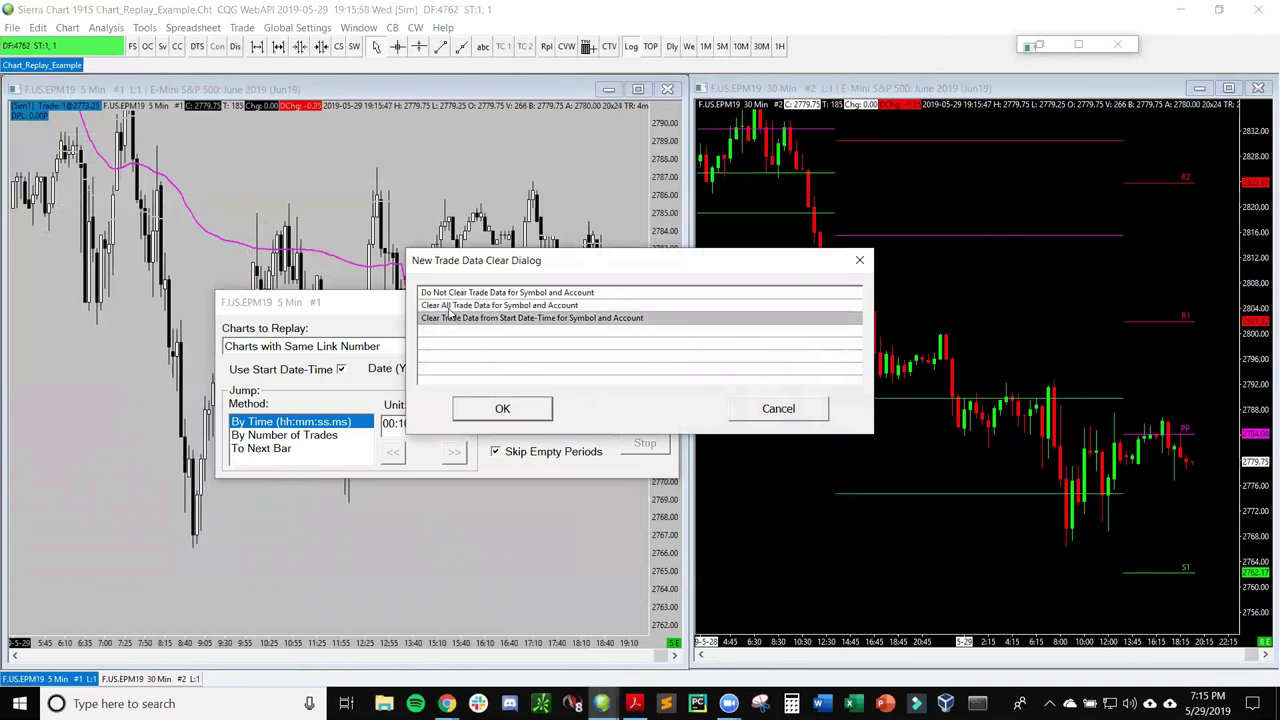
pyautogui.click(447, 303)
pyautogui.click(447, 295)
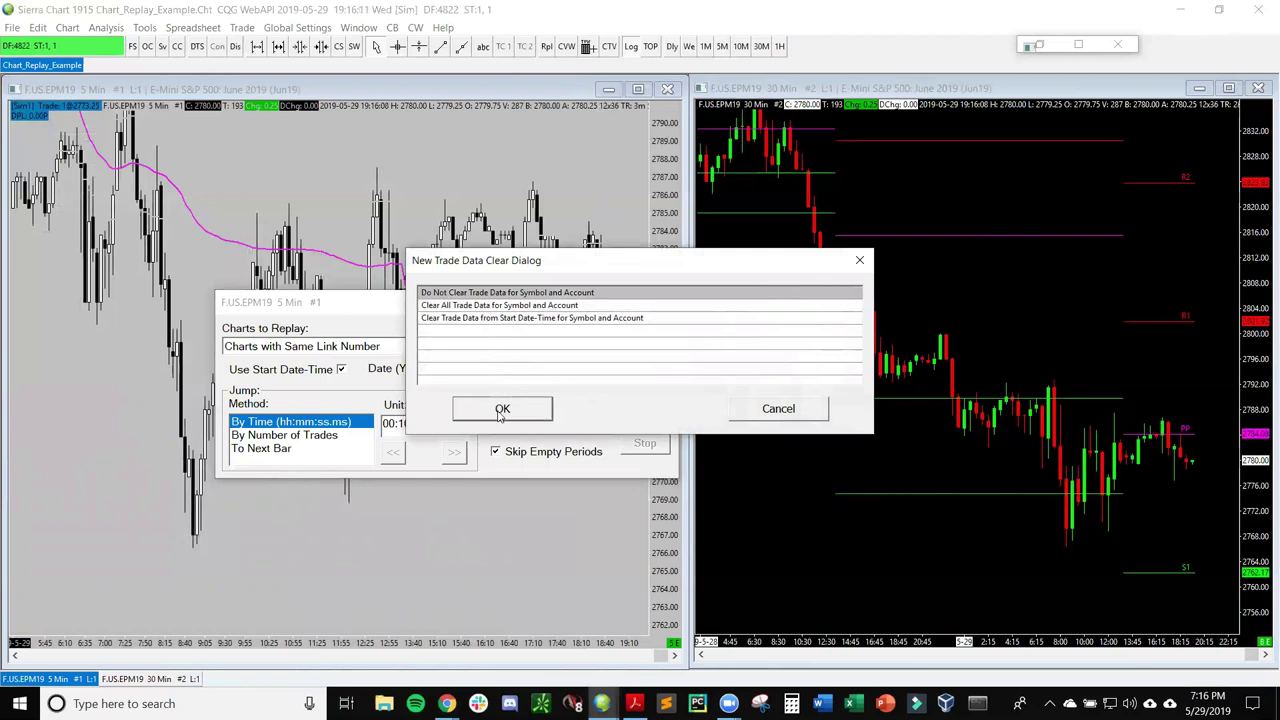
pyautogui.click(449, 295)
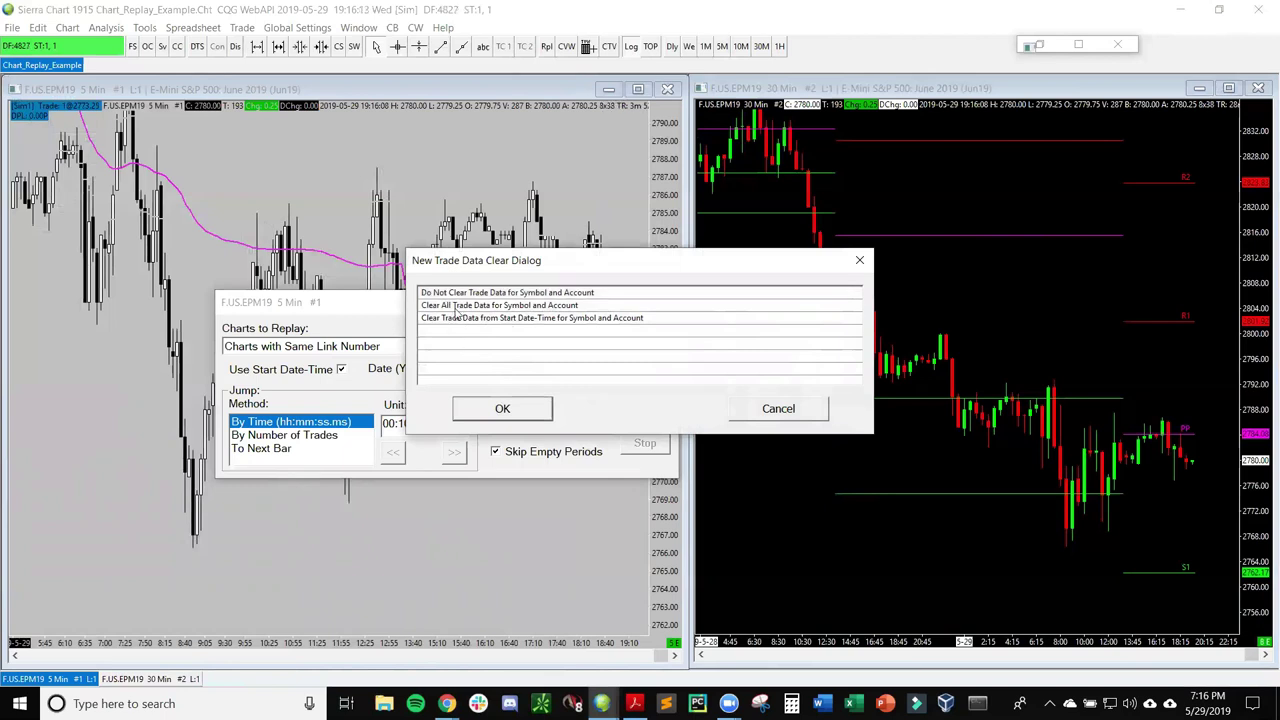
pyautogui.click(455, 292)
pyautogui.click(485, 415)
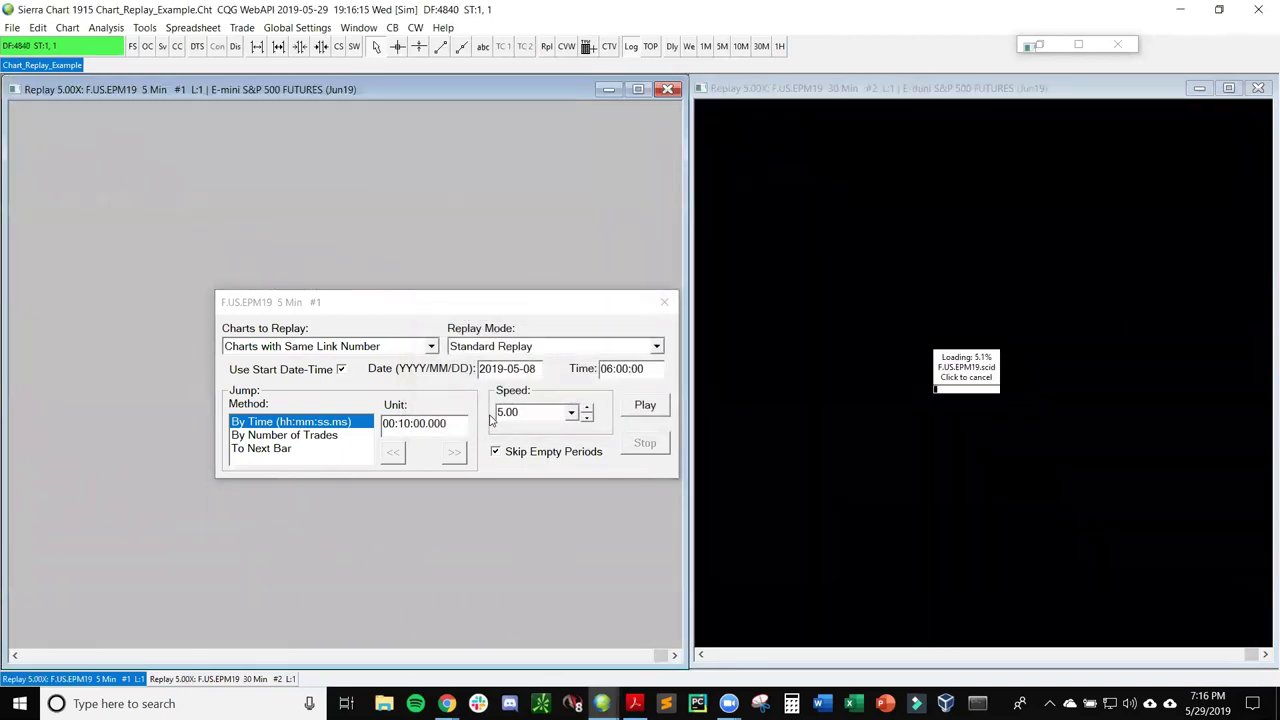
# Bring the Chart Replay window forward once the 2019-05-08 replay data has loaded
pyautogui.click(478, 305)
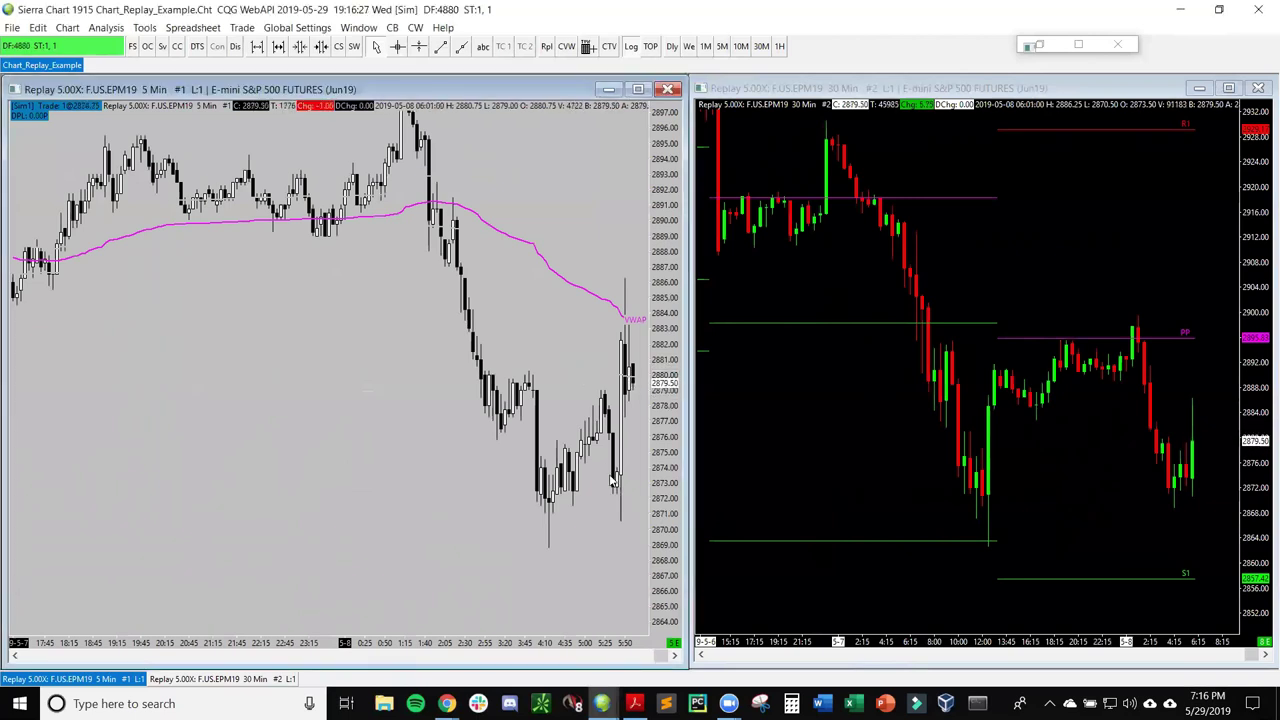
# Bring TradingView forward and switch its chart from USO to ES1! S&P 500 E-mini futures
pyautogui.click(446, 703)
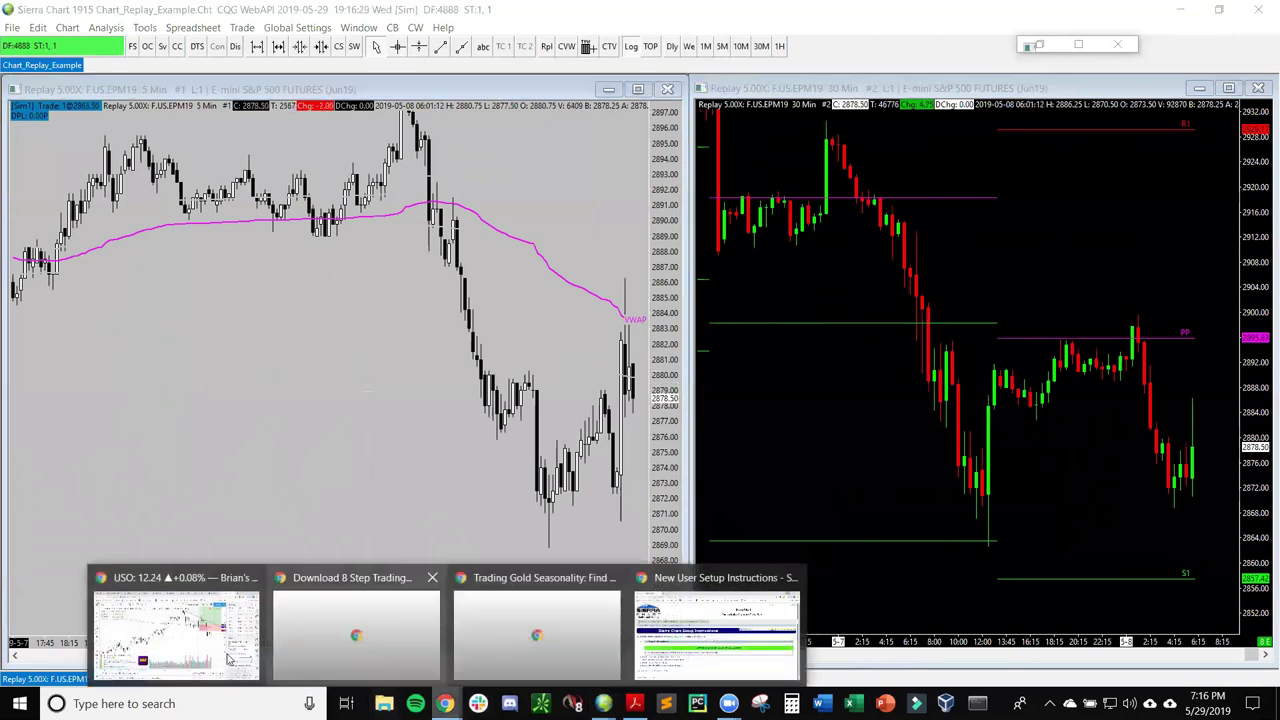
pyautogui.click(205, 645)
pyautogui.write('ES')
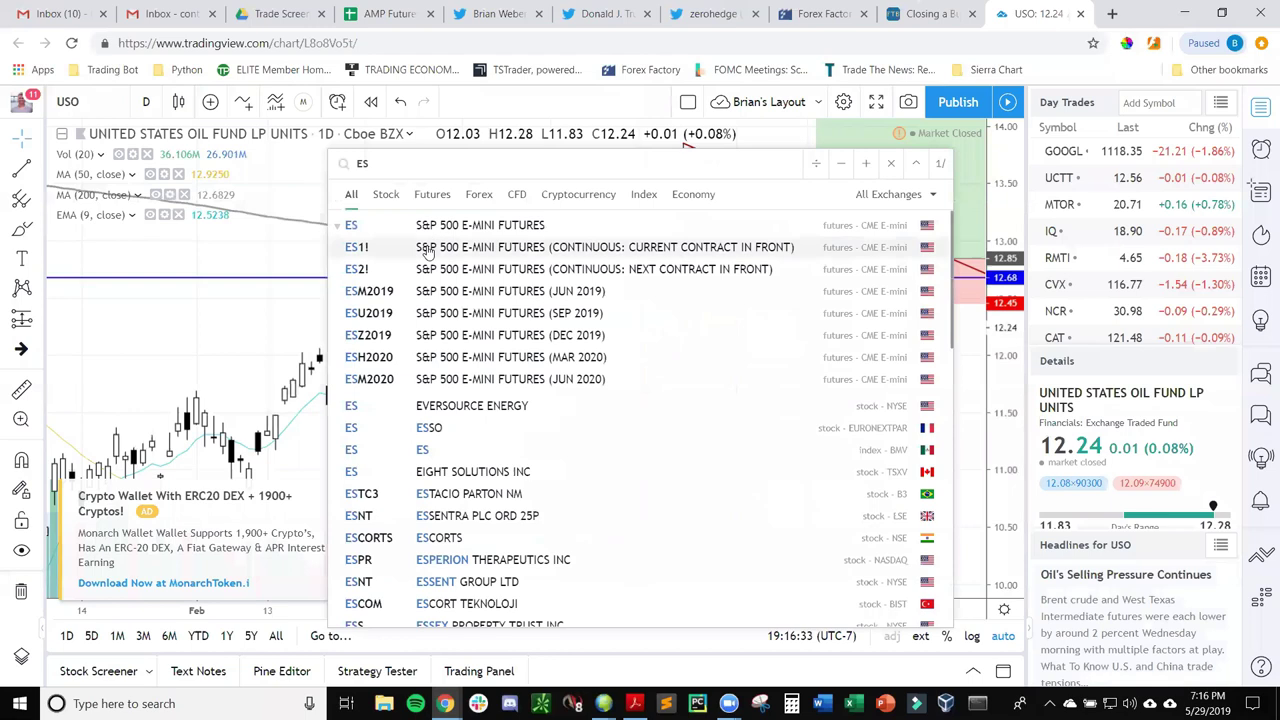
pyautogui.click(428, 250)
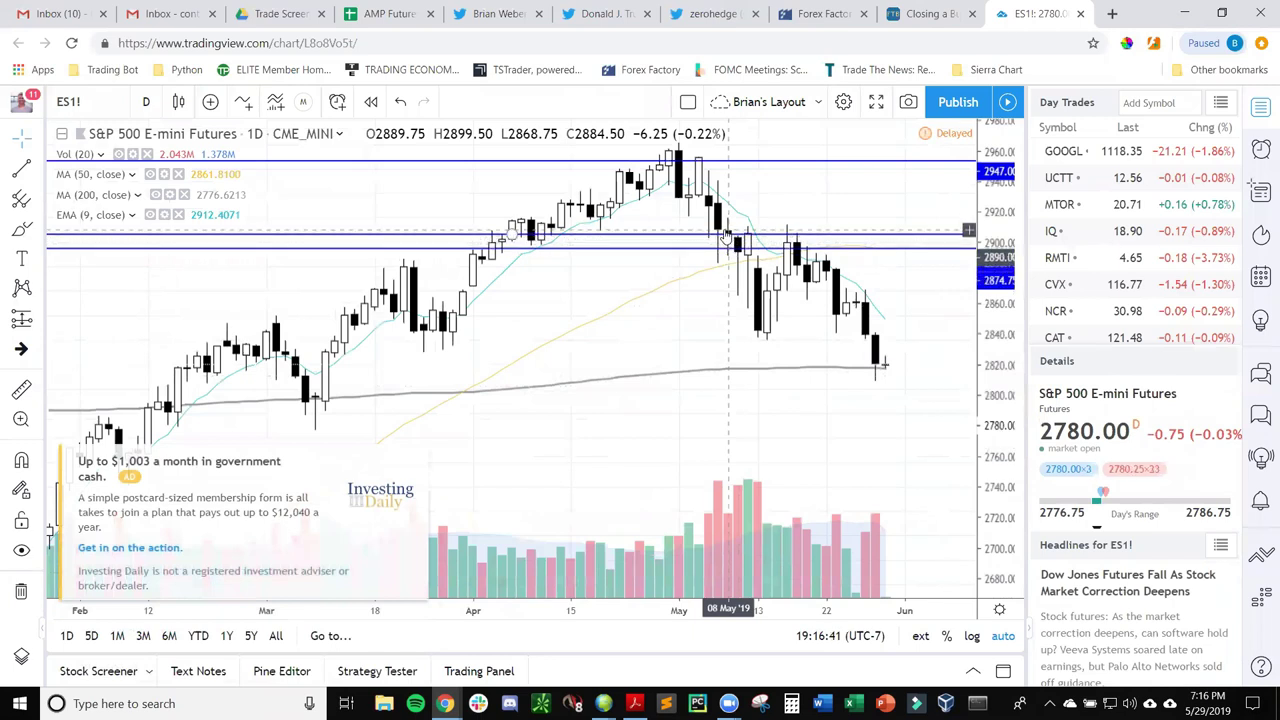
# Minimize Chrome and zoom in on both the 5-min and 30-min replay charts
pyautogui.click(1184, 13)
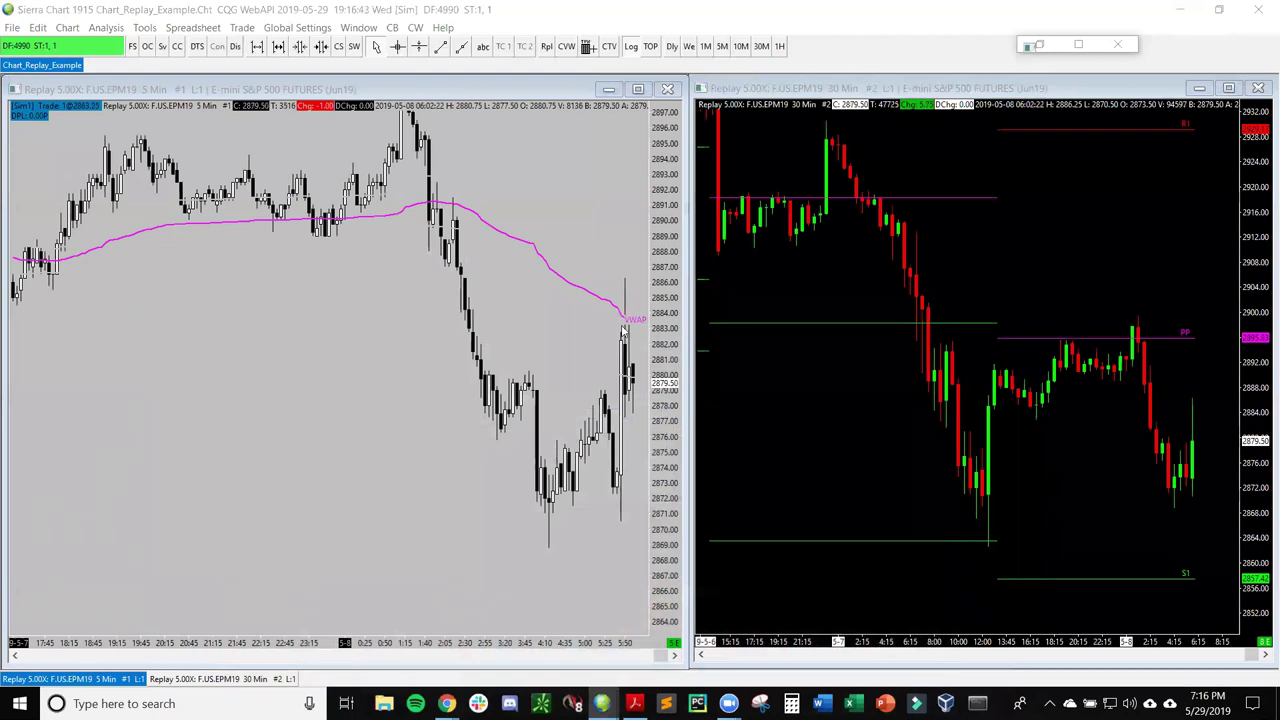
pyautogui.click(576, 350)
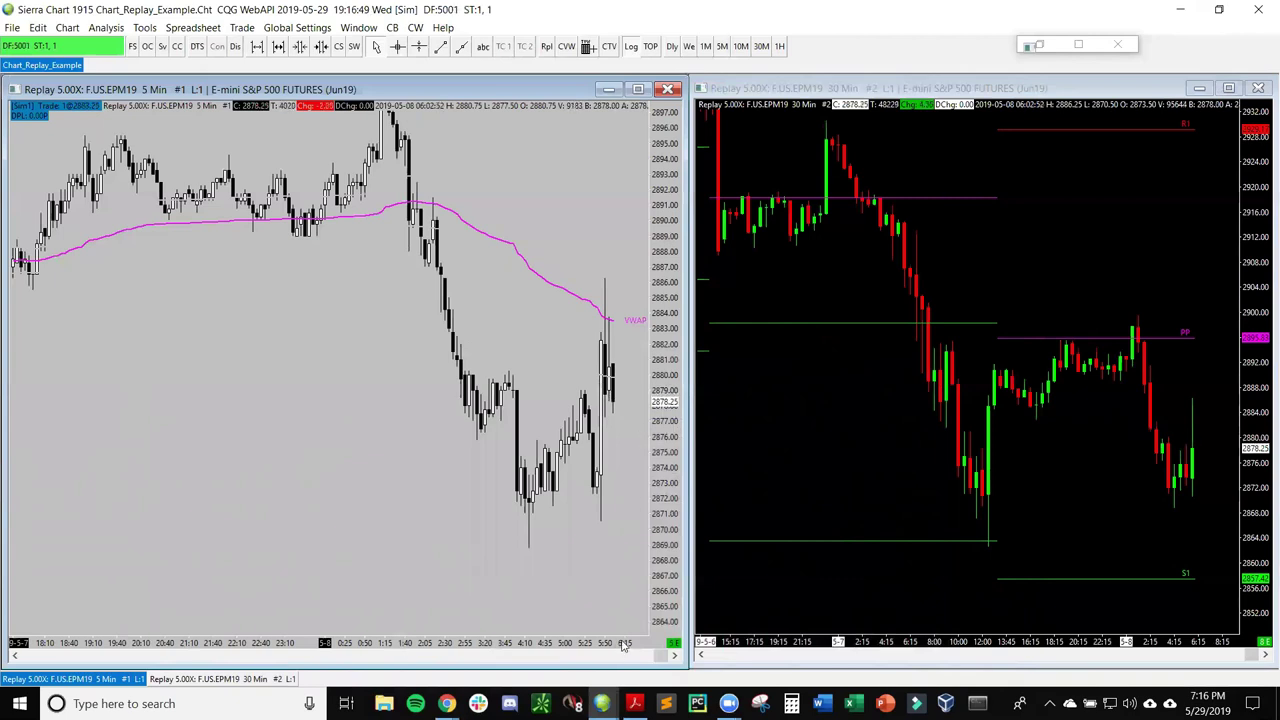
pyautogui.scroll(5, 615, 535)
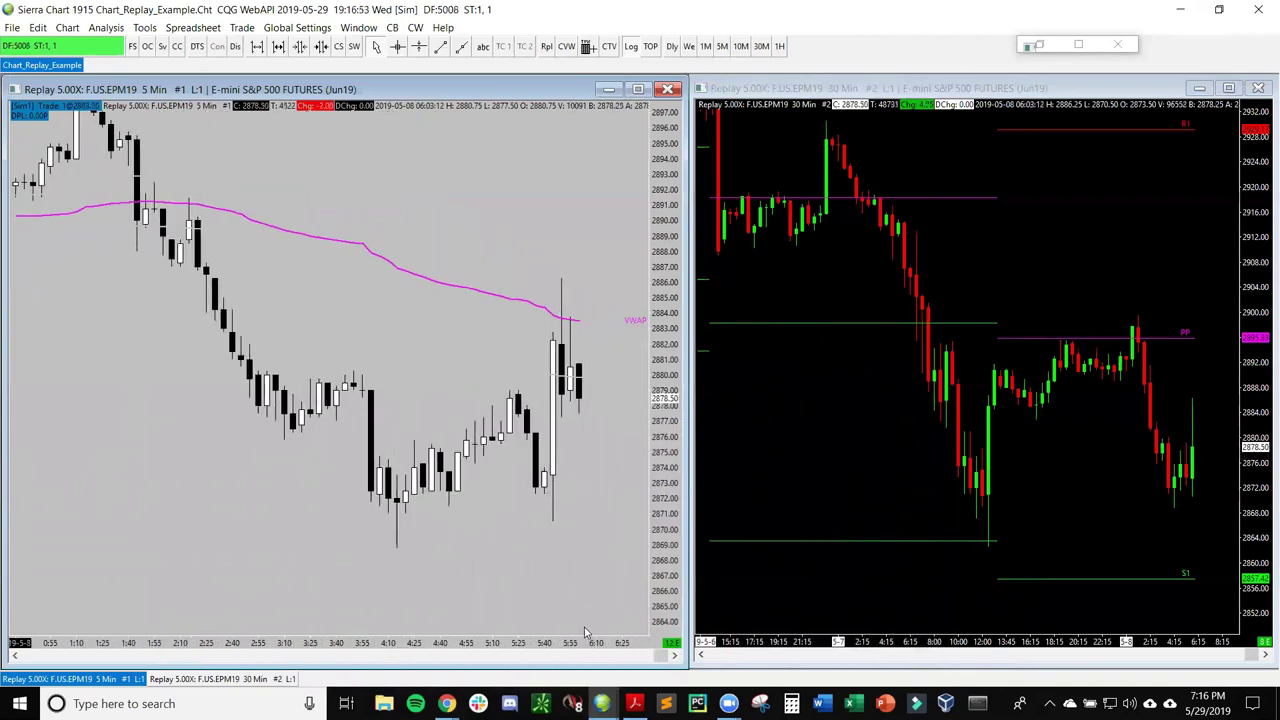
pyautogui.click(1128, 495)
pyautogui.scroll(3, 1146, 527)
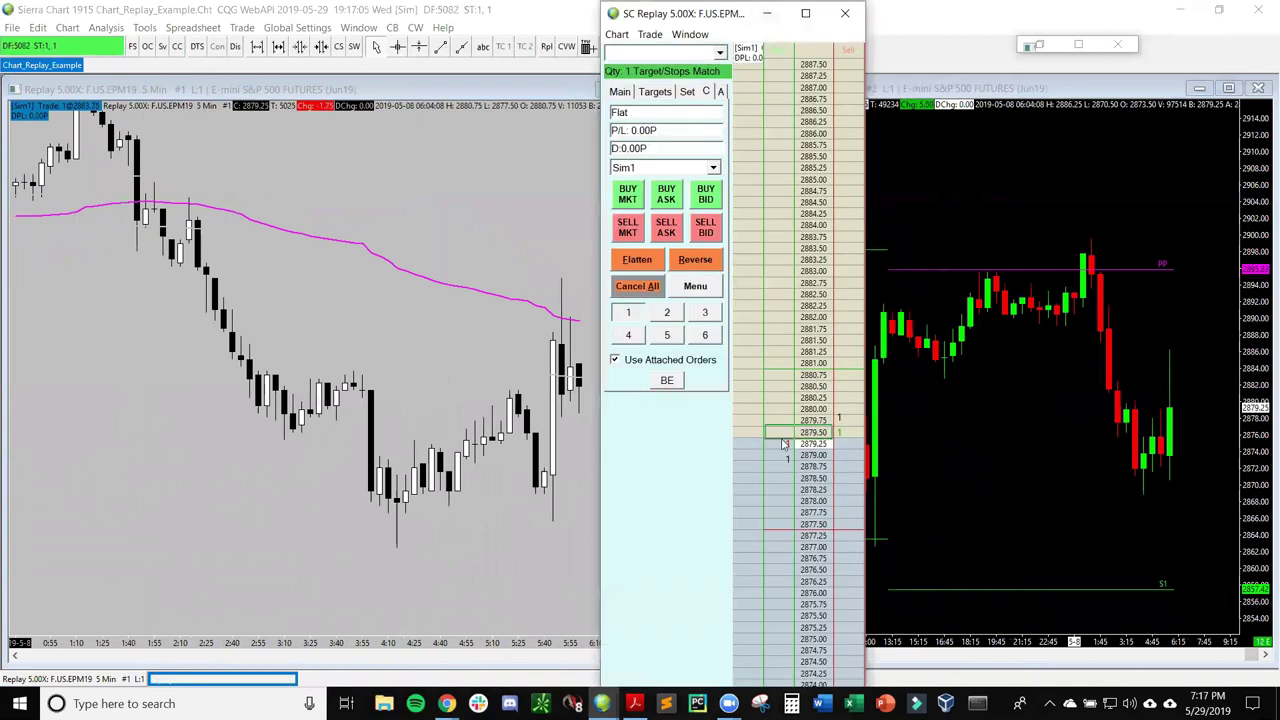
# Buy one simulated contract at 2879.50 on the replay DOM, then glance over the Trade menu options
pyautogui.click(781, 437)
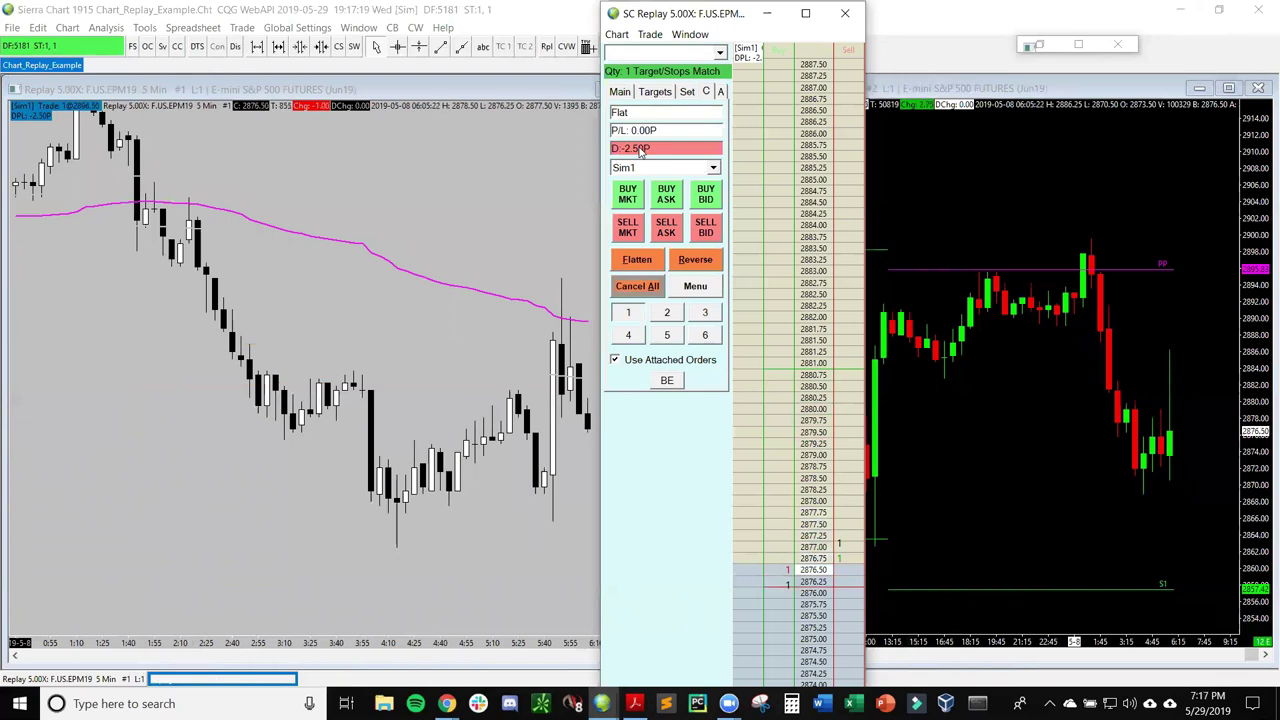
pyautogui.click(648, 36)
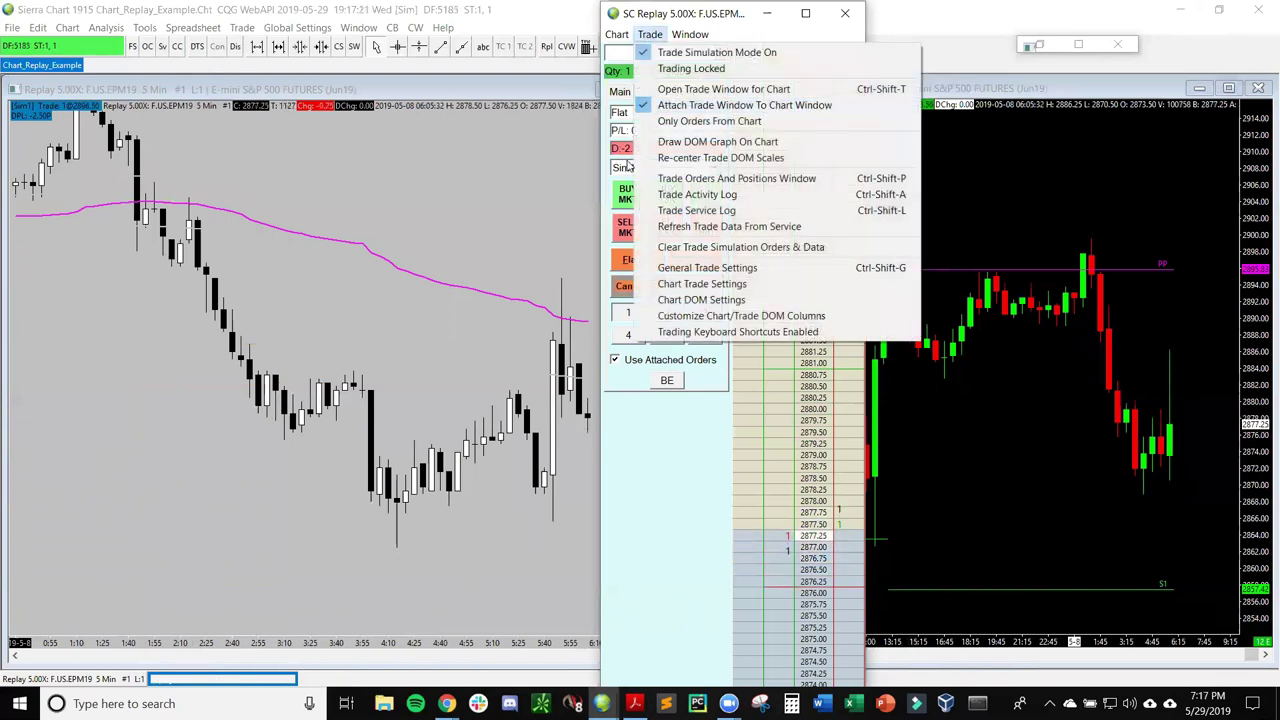
pyautogui.press('Escape')
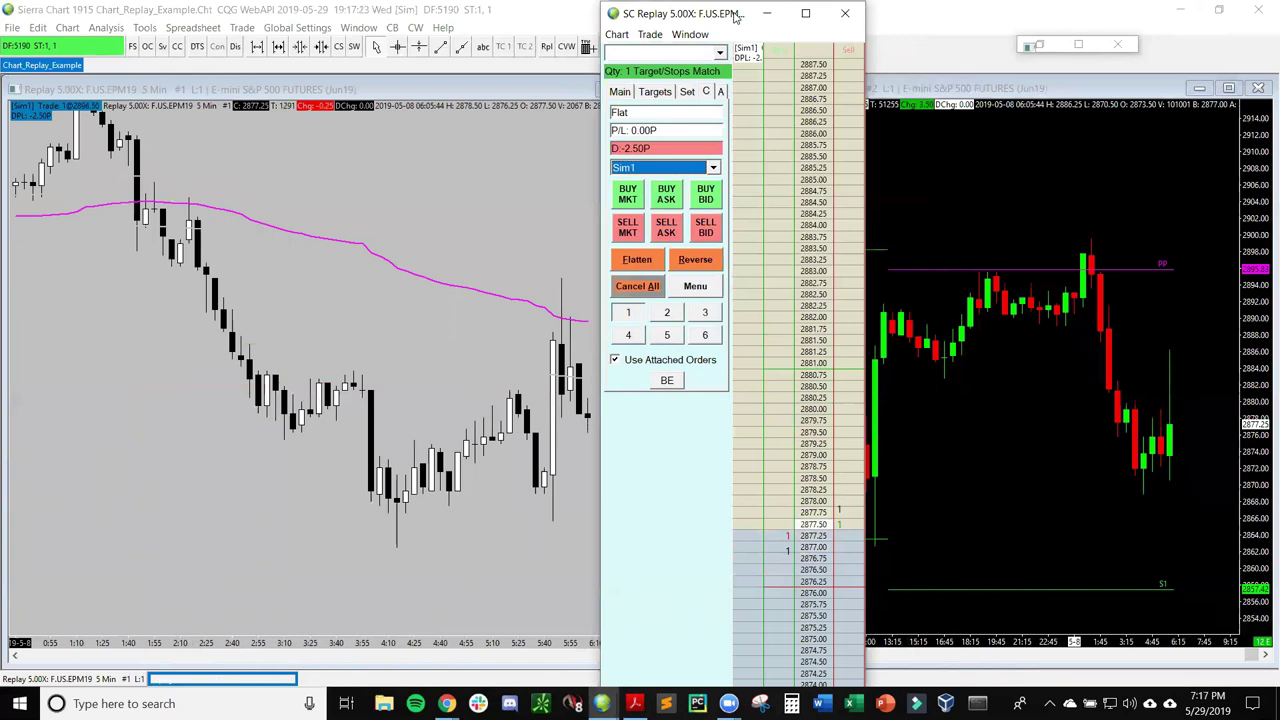
pyautogui.click(766, 13)
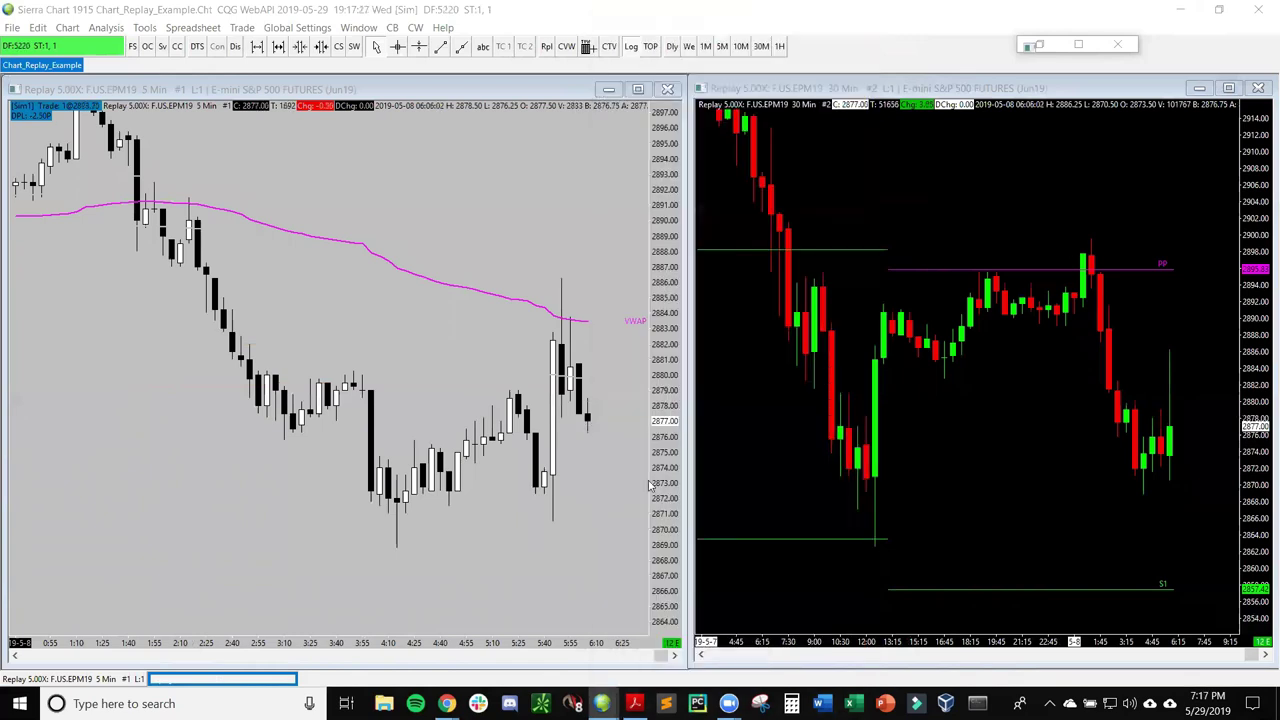